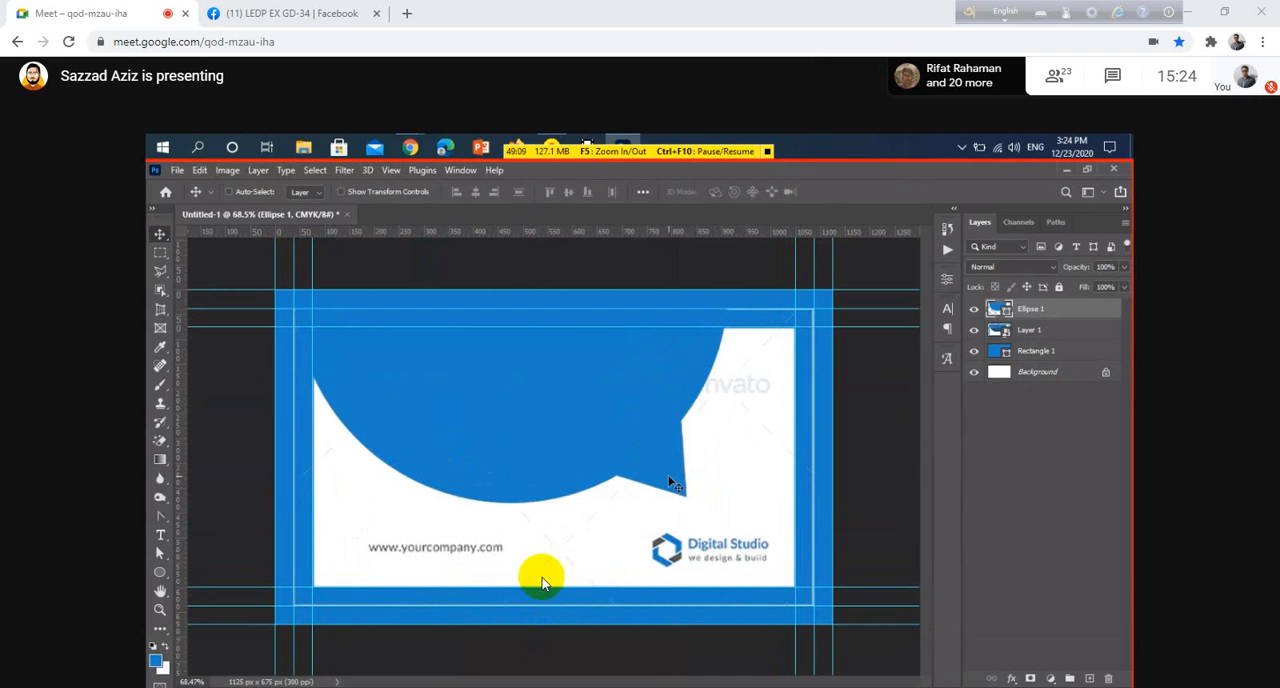
Turn off the microphone in the meeting
{"action": "left_click", "coordinate": [576, 660]}
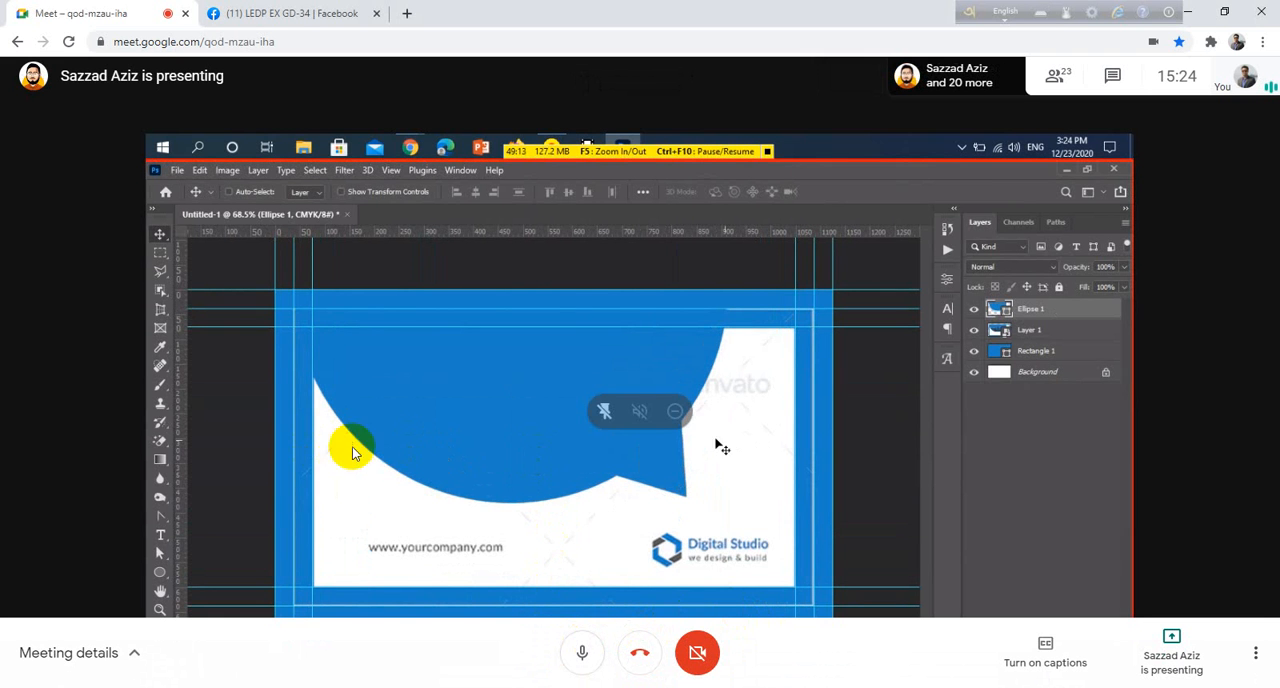
{"action": "left_click", "coordinate": [583, 655]}
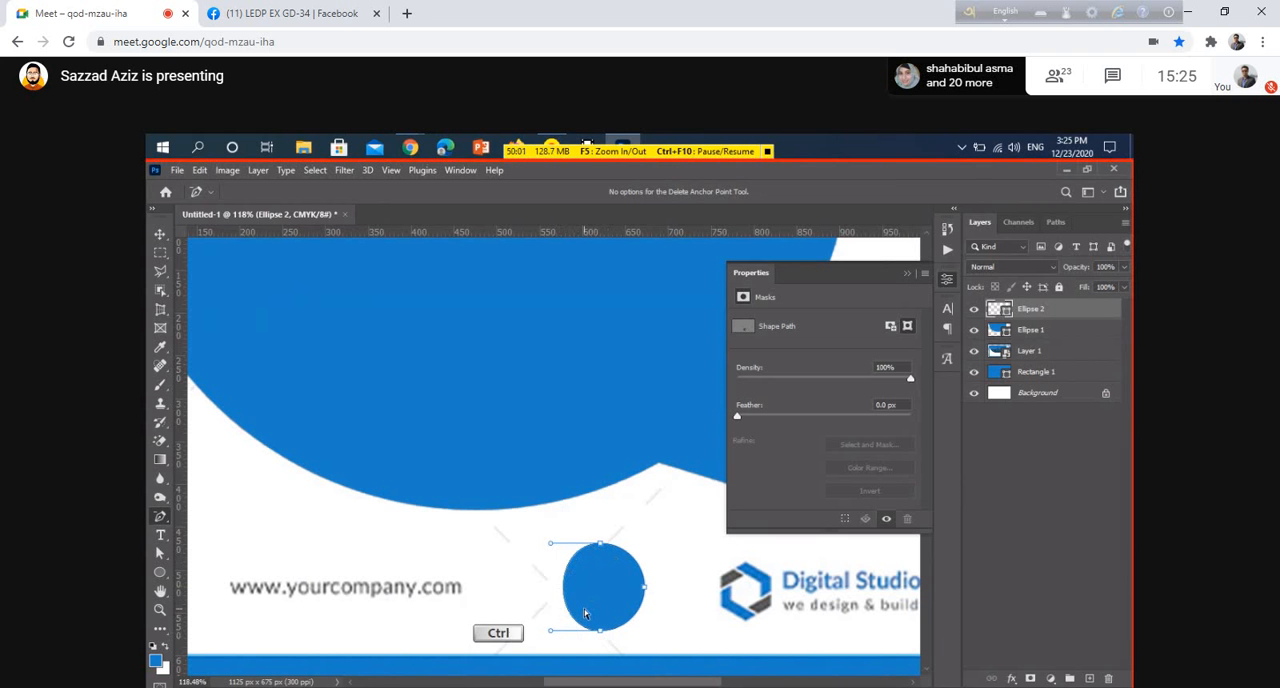
Undo the last path edit and delete the small circle's left anchor points with Direct Selection to leave a half circle
{"action": "key", "text": "ctrl+z"}
{"action": "left_click", "coordinate": [160, 553]}
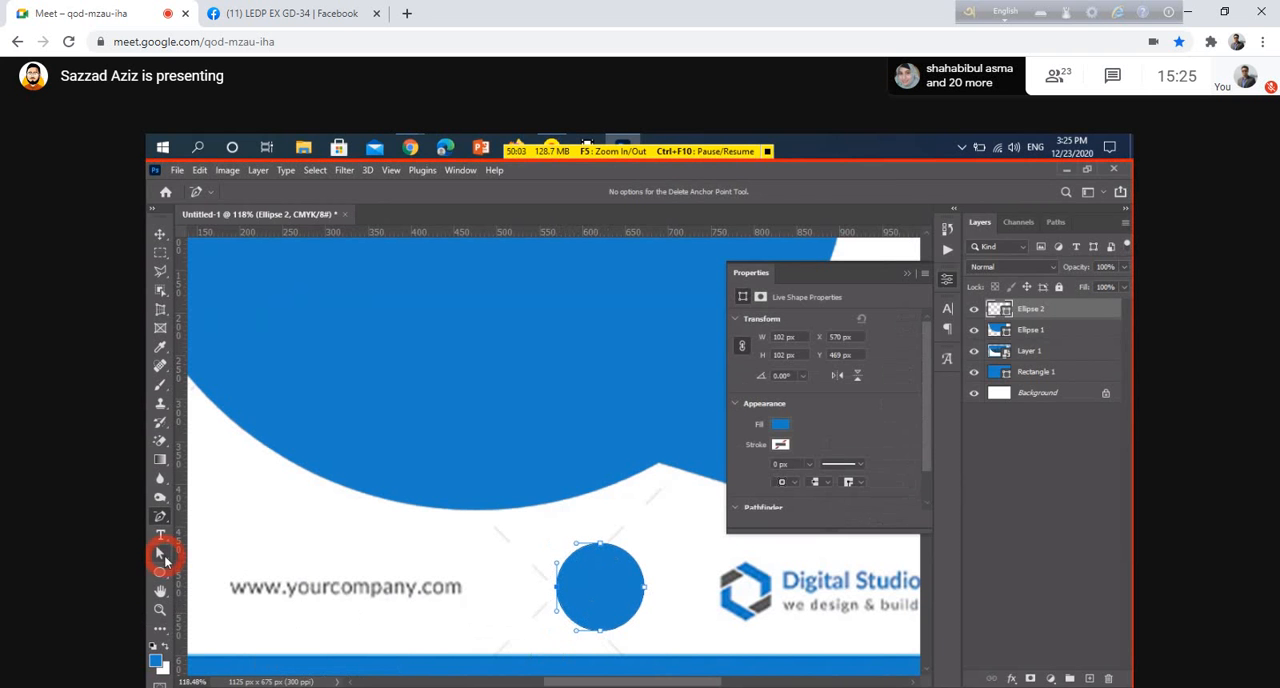
{"action": "left_click", "coordinate": [194, 567]}
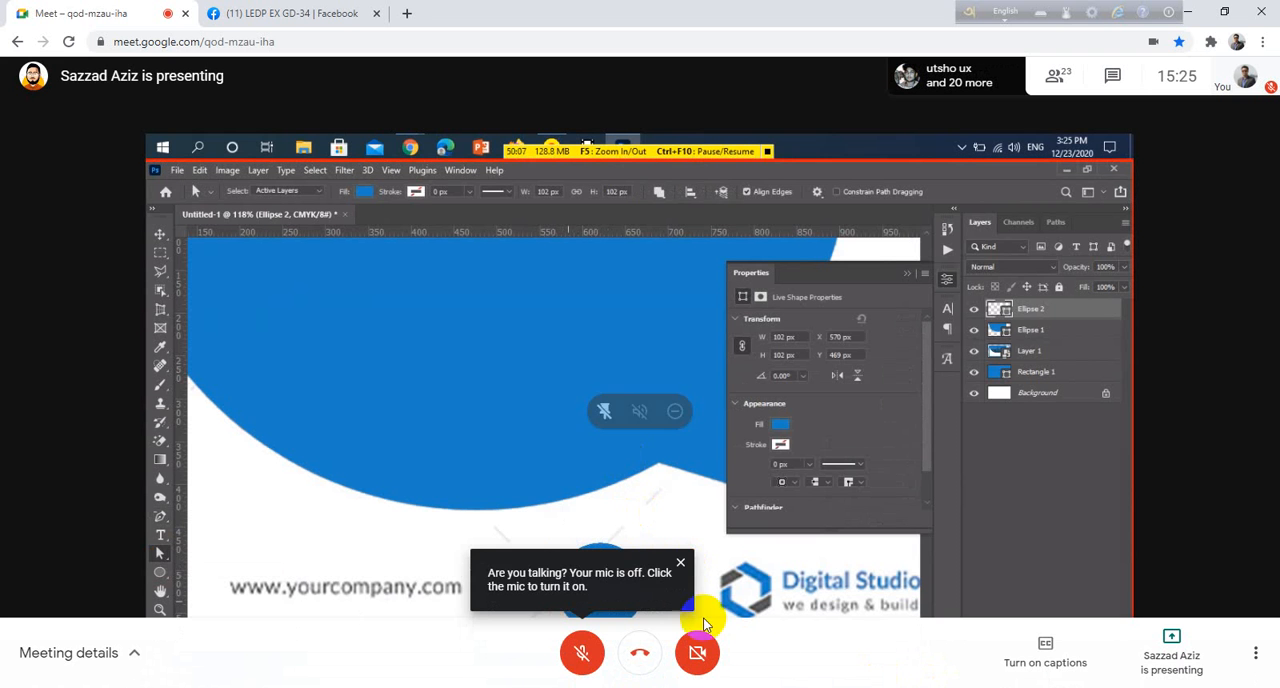
{"action": "left_click_drag", "start_coordinate": [534, 576], "coordinate": [566, 602]}
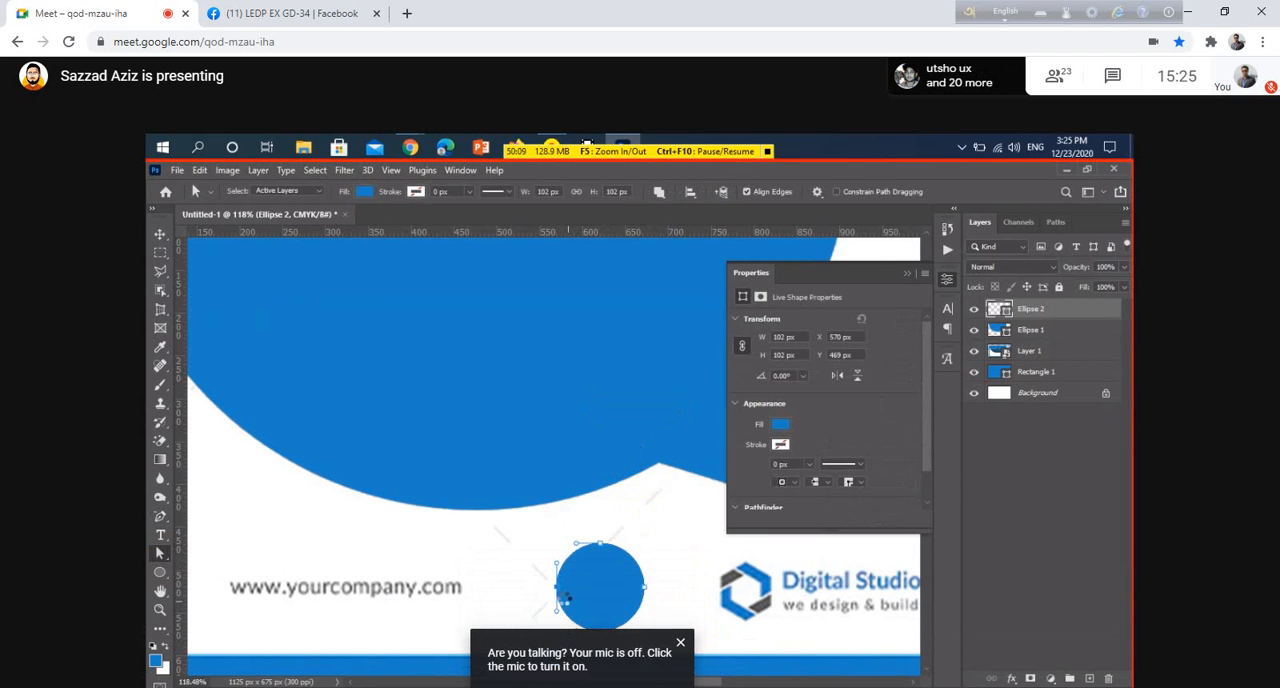
{"action": "key", "text": "Delete"}
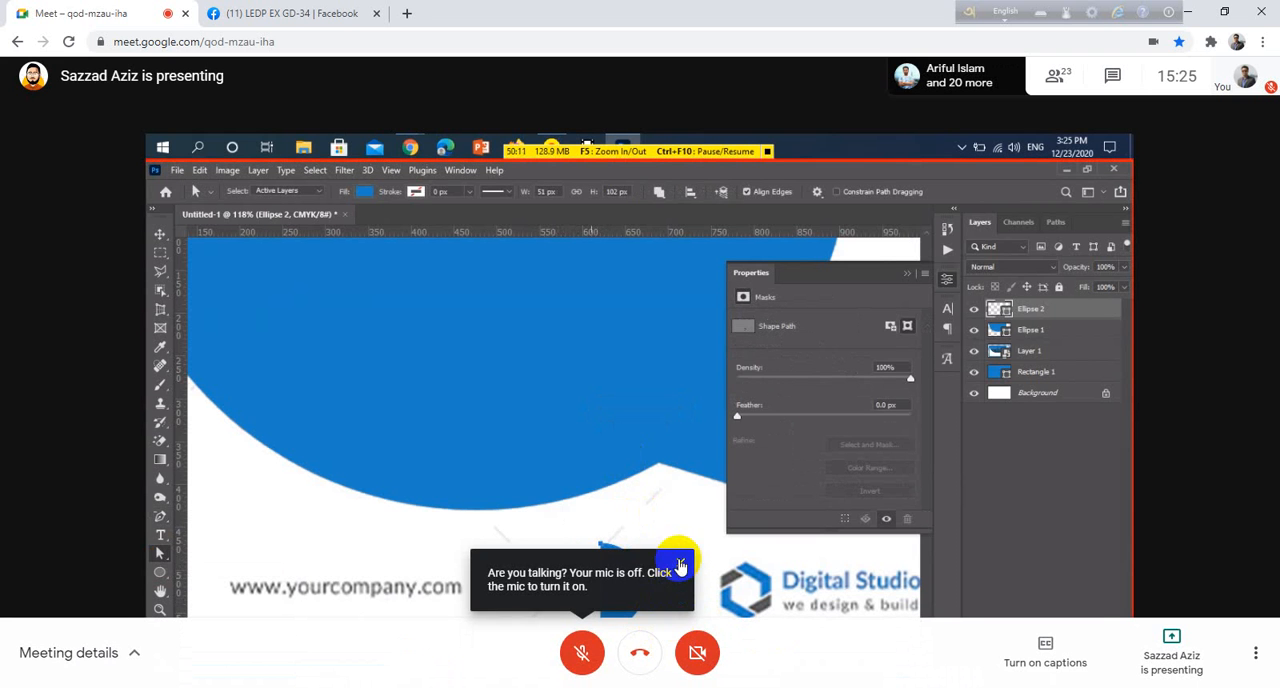
Dismiss the meeting's microphone notifications
{"action": "left_click", "coordinate": [674, 560]}
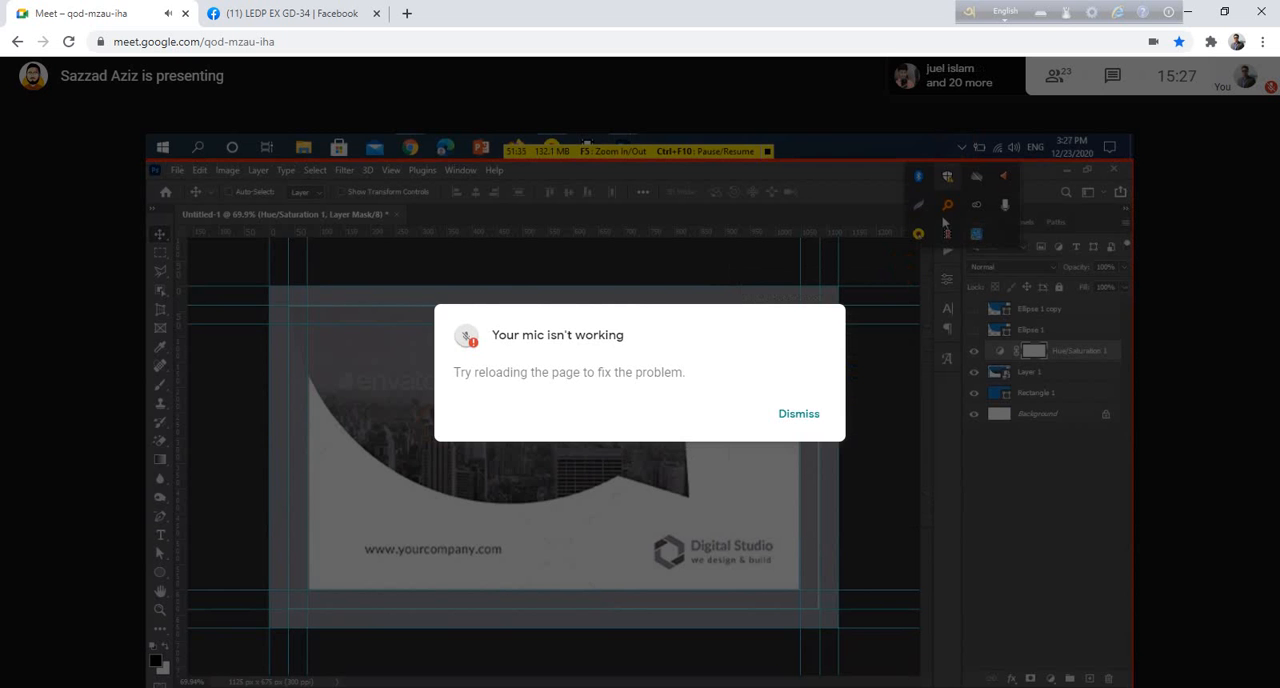
{"action": "left_click", "coordinate": [806, 415]}
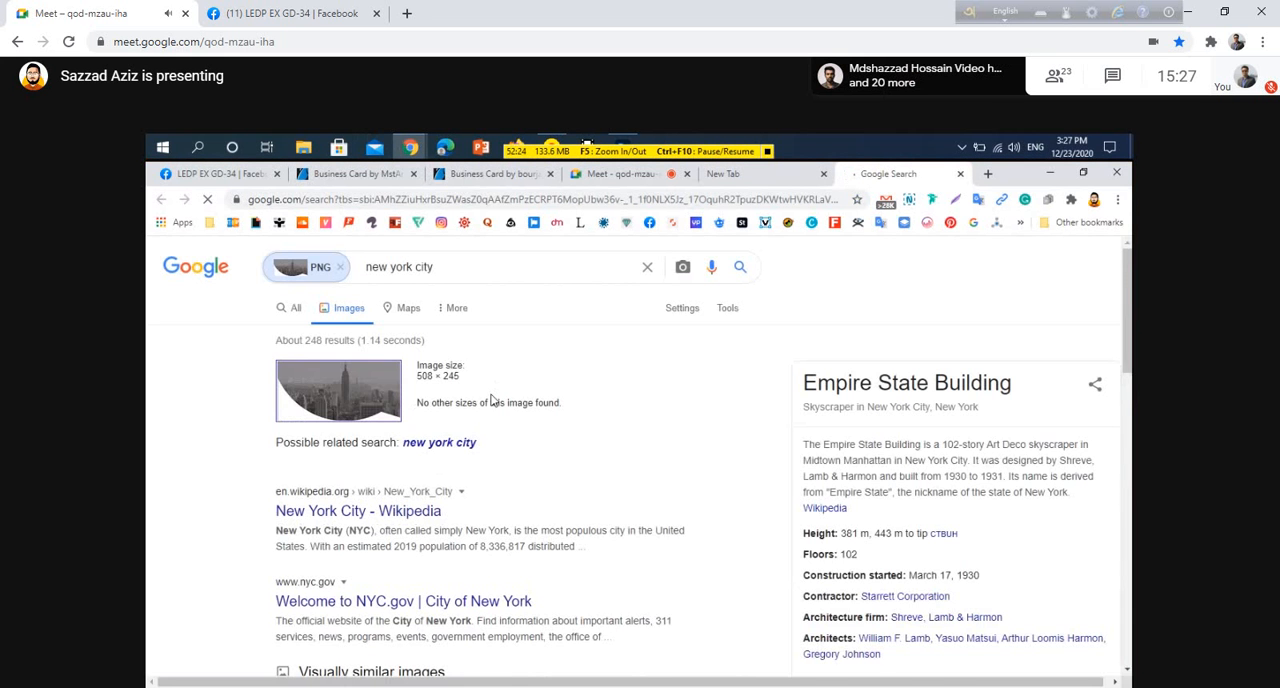
Browse the reverse image search results for the New York skyline picture
{"action": "scroll", "coordinate": [490, 400], "scroll_direction": "down", "scroll_amount": 5}
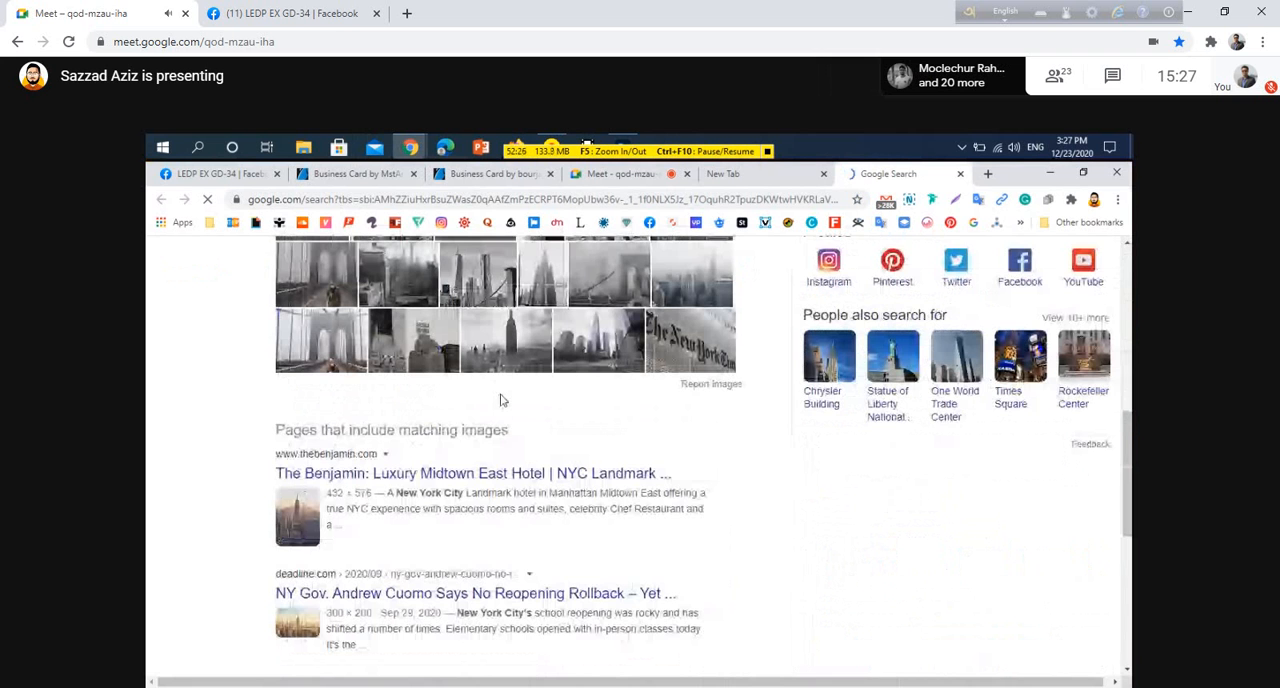
{"action": "scroll", "coordinate": [502, 400], "scroll_direction": "down", "scroll_amount": 1}
{"action": "scroll", "coordinate": [500, 400], "scroll_direction": "down", "scroll_amount": 1}
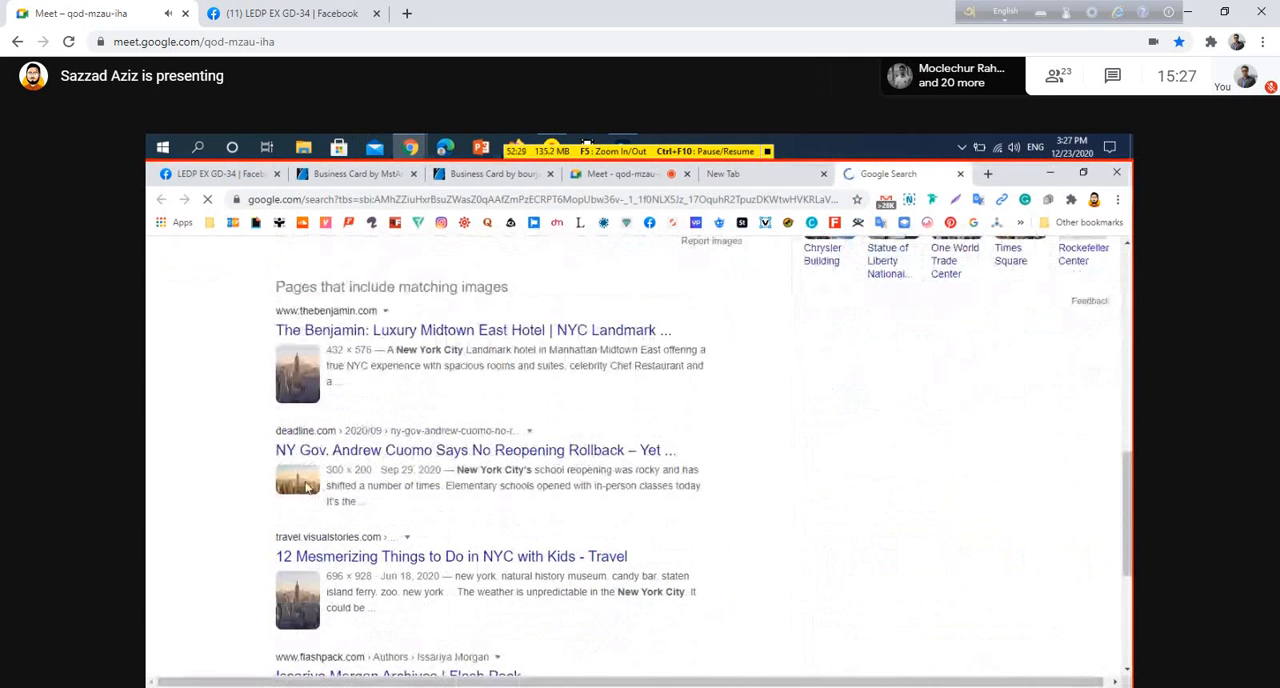
{"action": "left_click", "coordinate": [300, 486]}
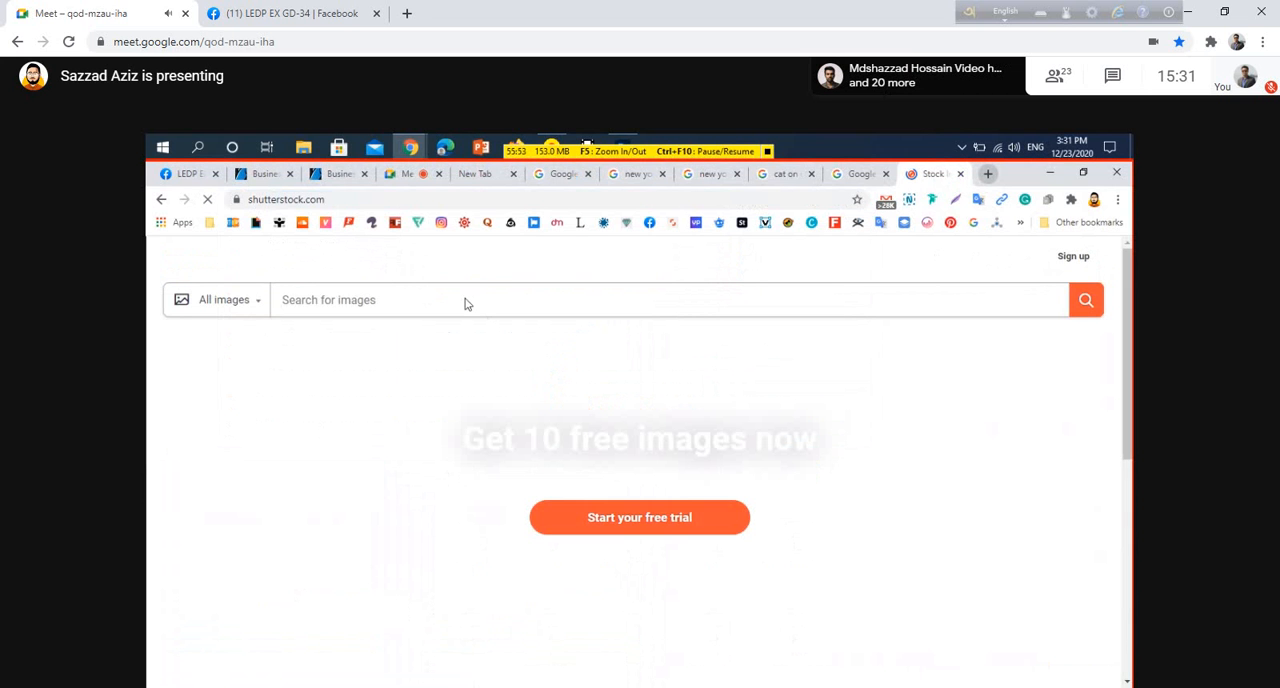
Search Shutterstock for city image
{"action": "left_click", "coordinate": [515, 305]}
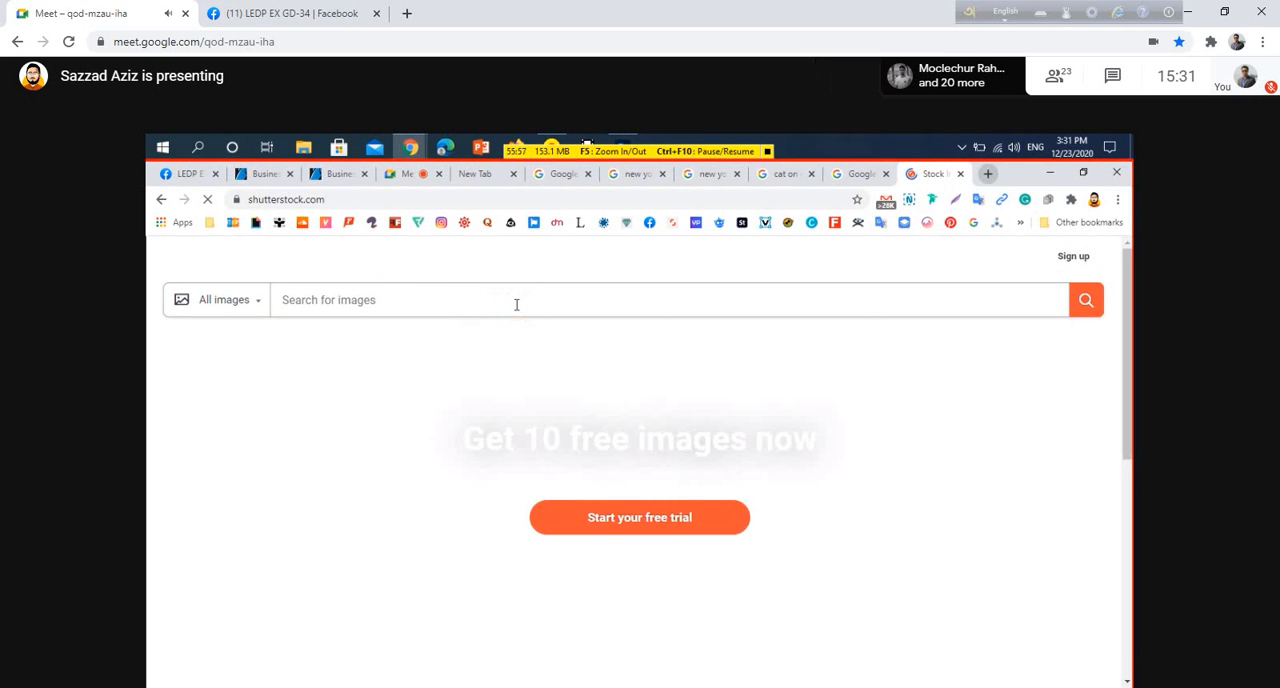
{"action": "type", "text": "city"}
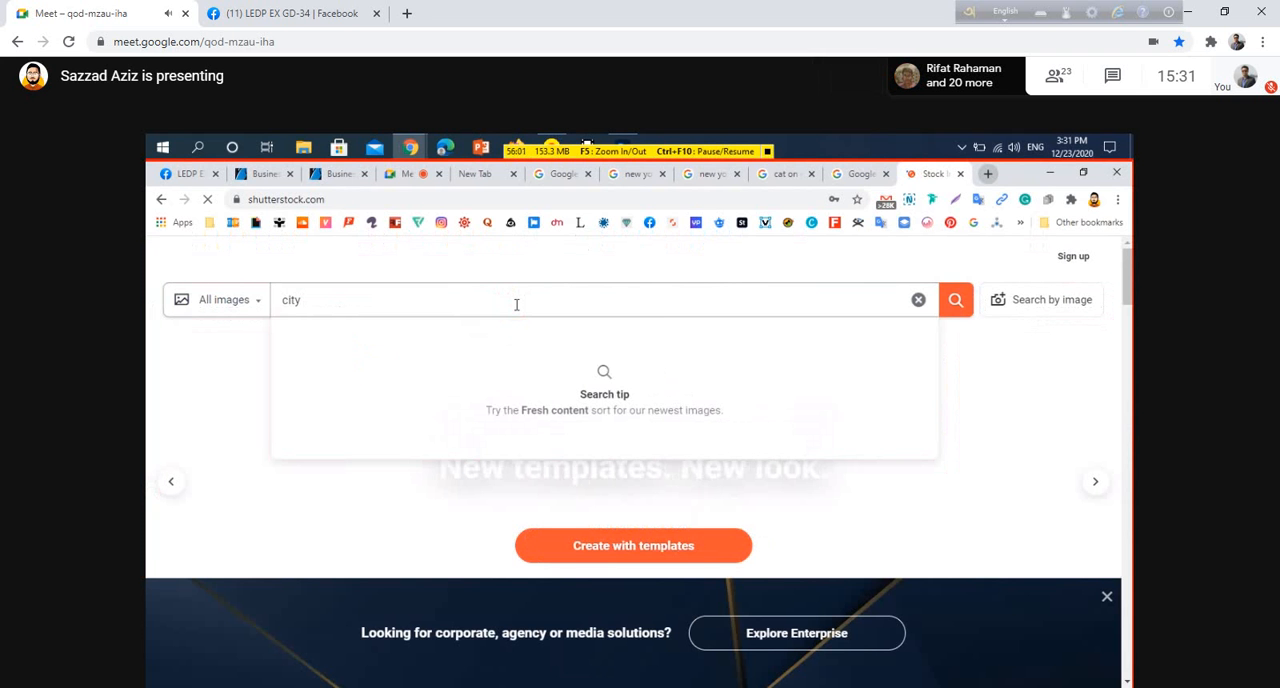
{"action": "type", "text": "image"}
{"action": "key", "text": "Return"}
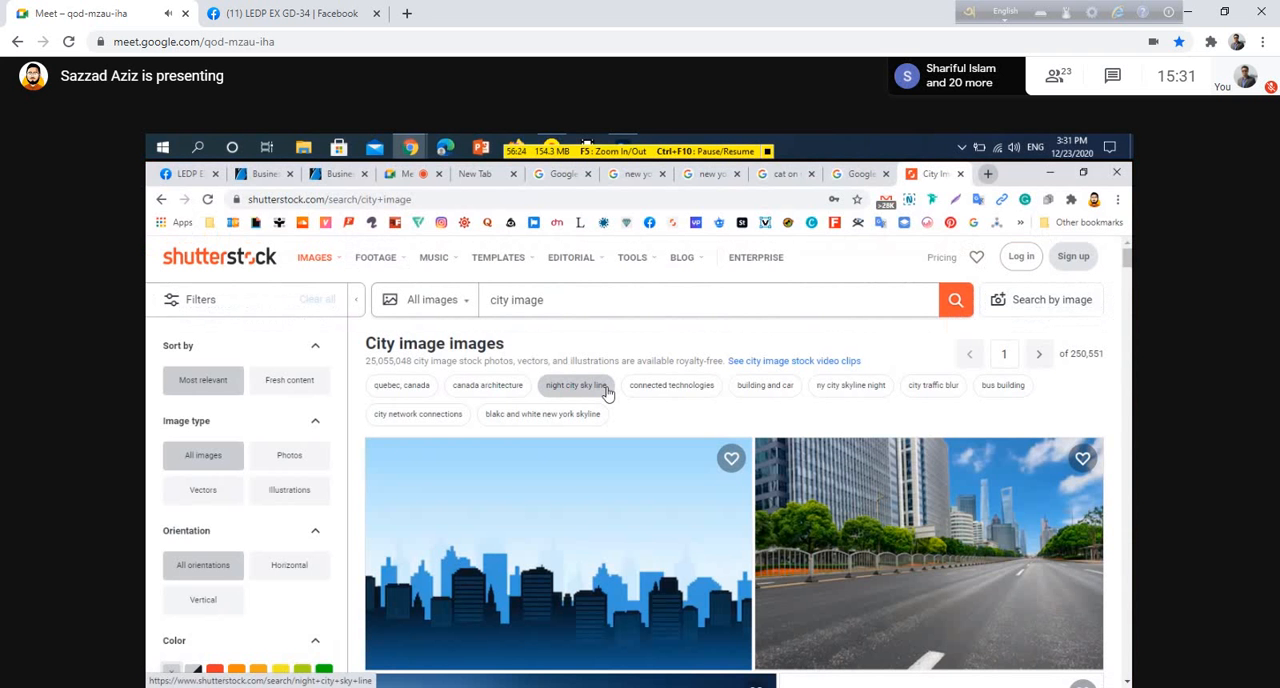
Browse the city image results and open the Downtown Oklahoma City photo
{"action": "scroll", "coordinate": [1048, 531], "scroll_direction": "down", "scroll_amount": 5}
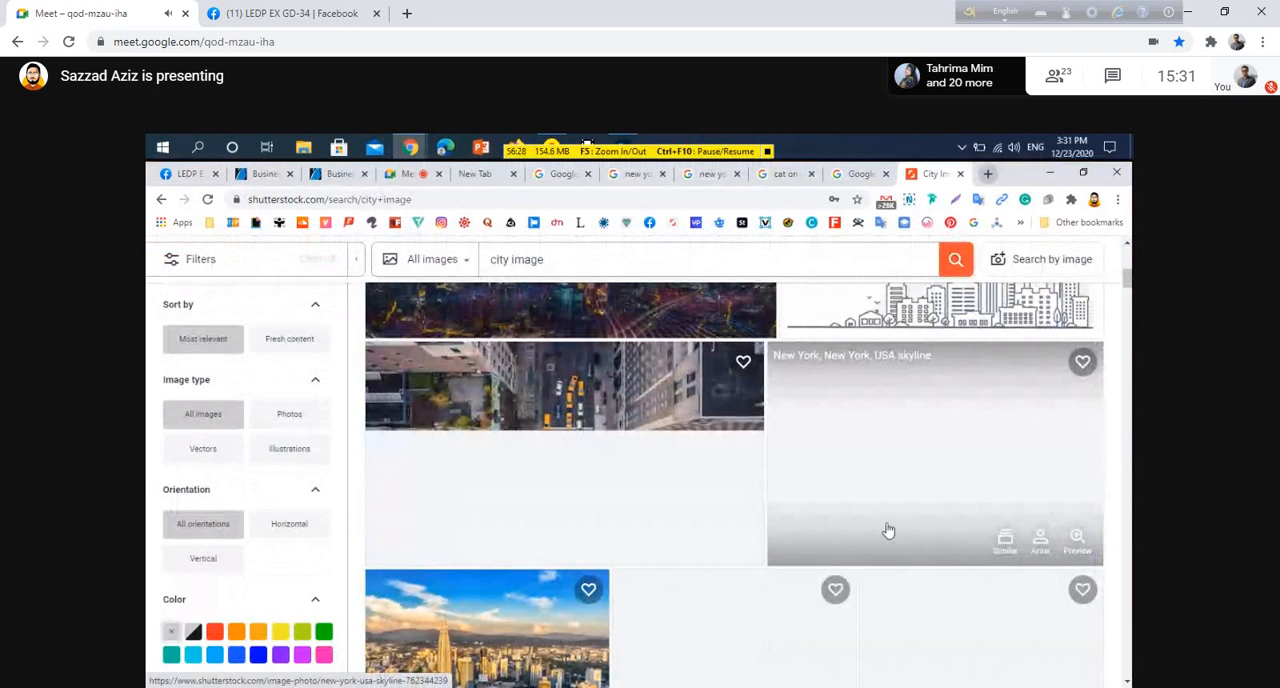
{"action": "scroll", "coordinate": [888, 530], "scroll_direction": "up", "scroll_amount": 3}
{"action": "scroll", "coordinate": [886, 528], "scroll_direction": "down", "scroll_amount": 3}
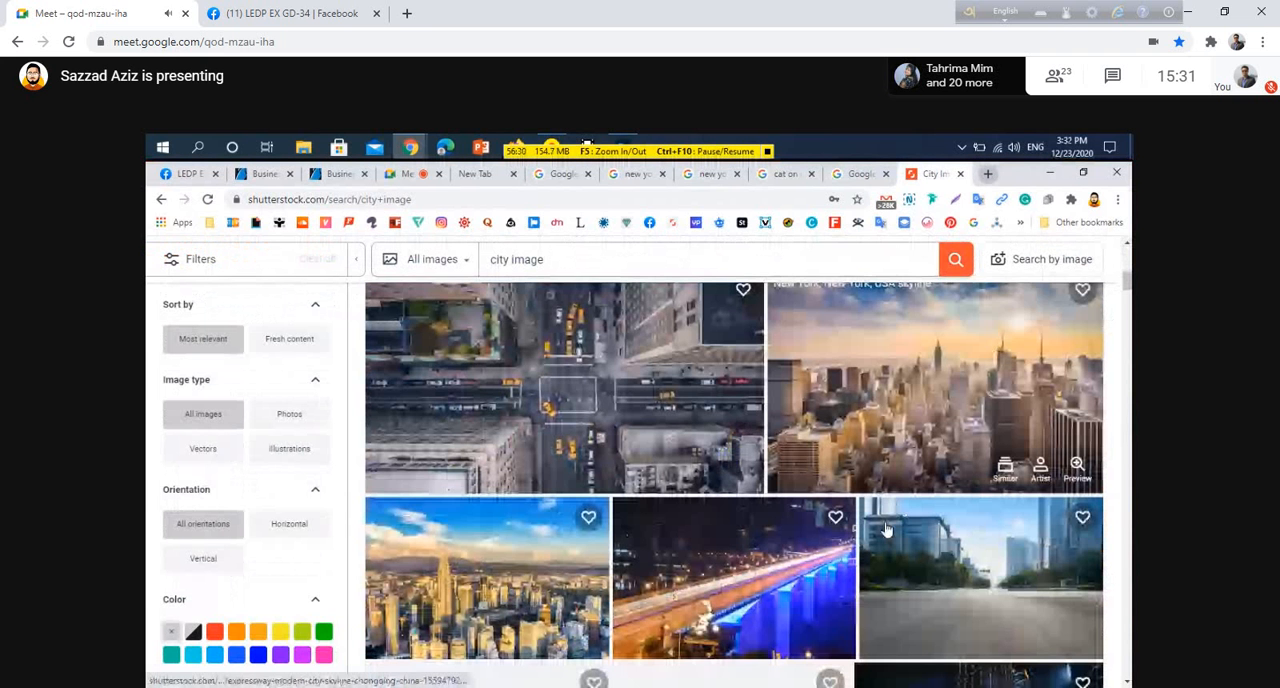
{"action": "scroll", "coordinate": [888, 531], "scroll_direction": "down", "scroll_amount": 1}
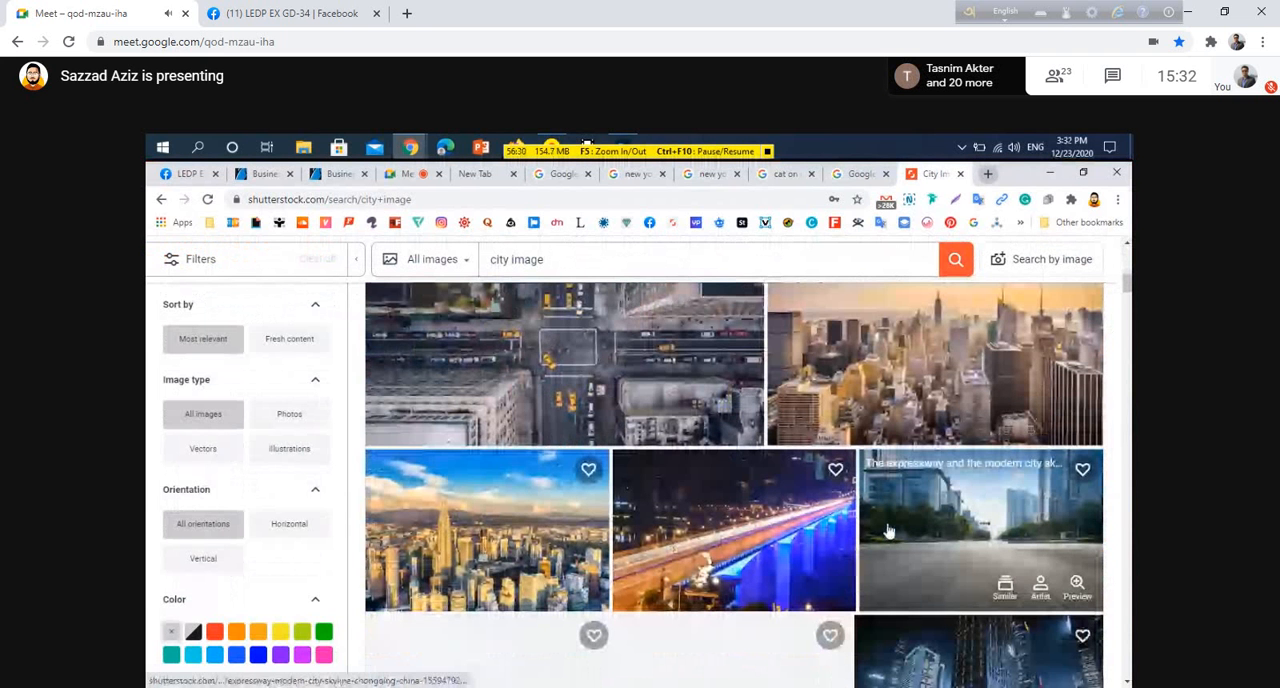
{"action": "scroll", "coordinate": [888, 531], "scroll_direction": "down", "scroll_amount": 5}
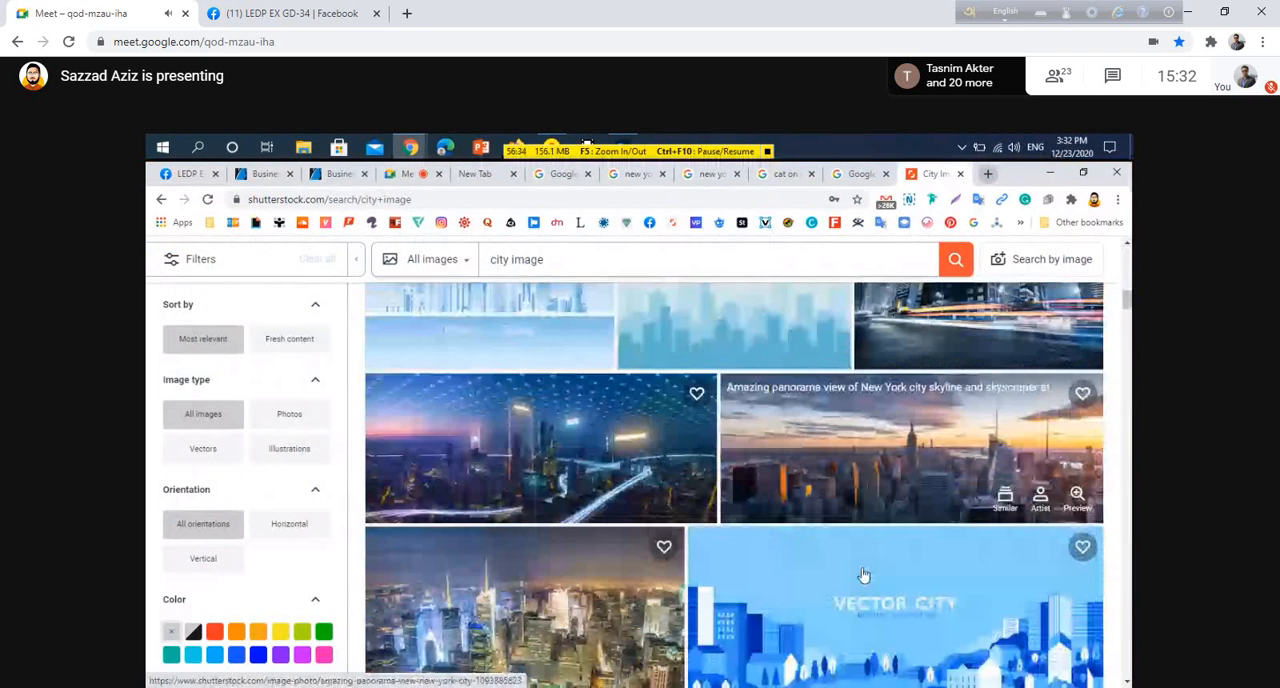
{"action": "scroll", "coordinate": [864, 575], "scroll_direction": "down", "scroll_amount": 3}
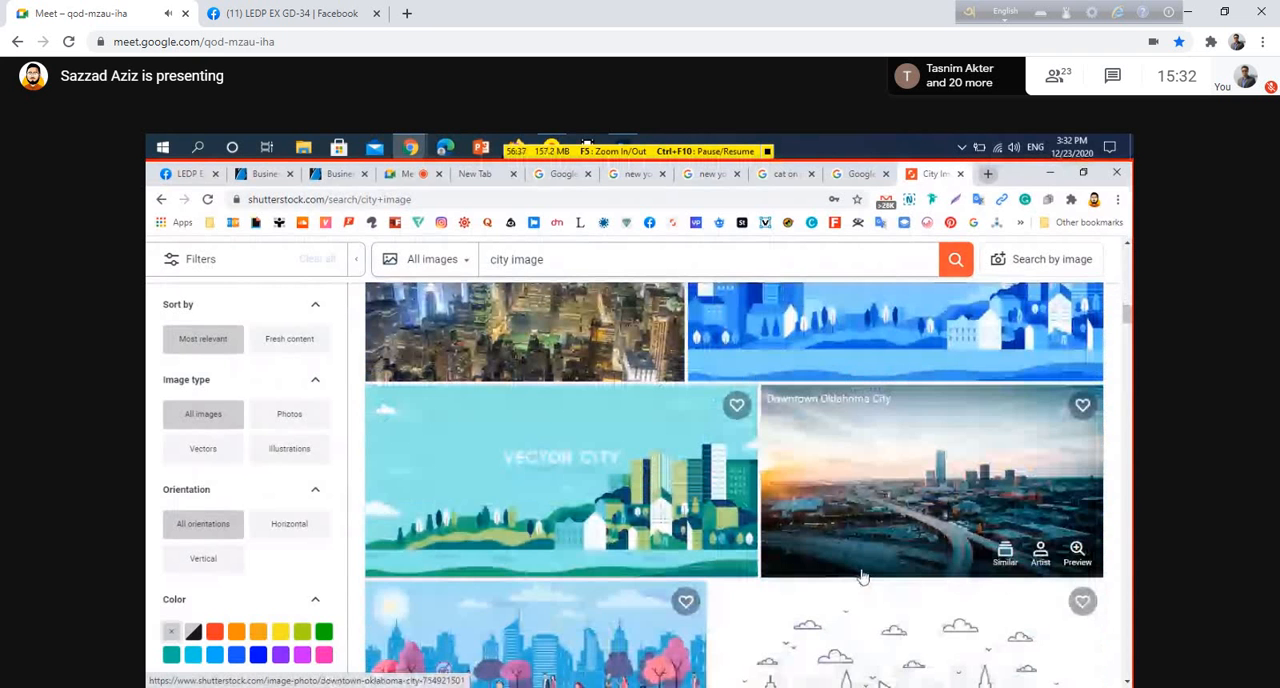
{"action": "scroll", "coordinate": [863, 577], "scroll_direction": "down", "scroll_amount": 1}
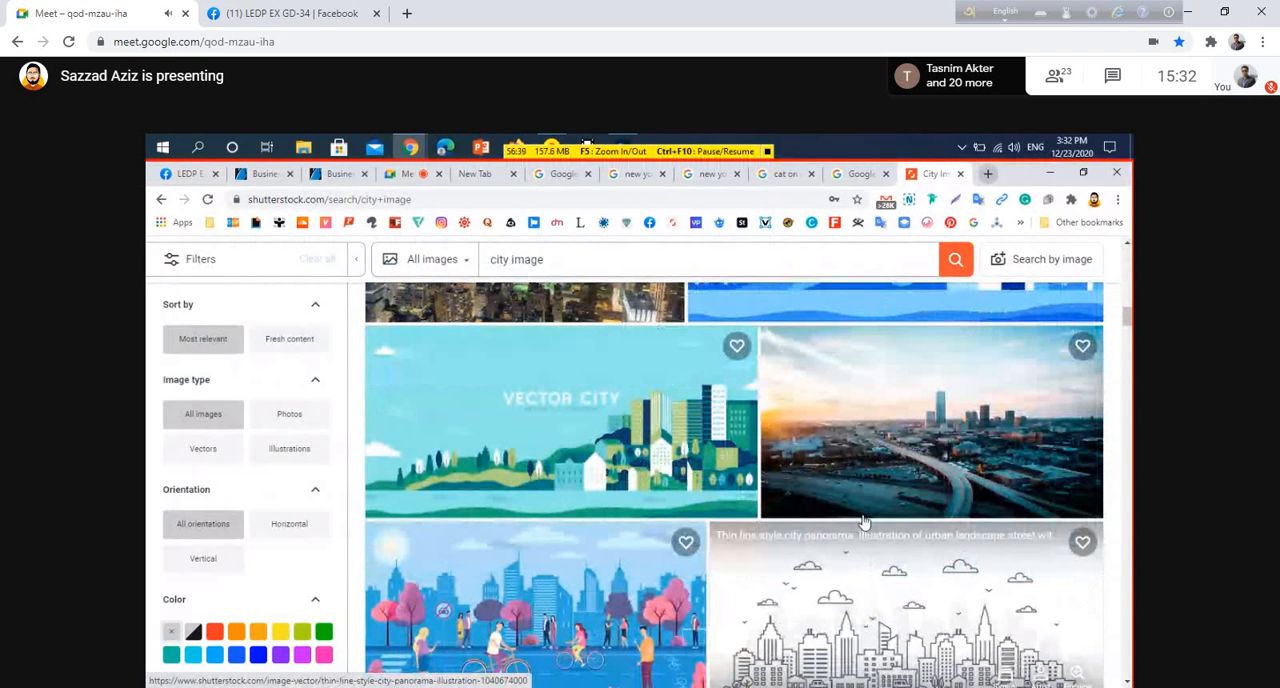
{"action": "left_click", "coordinate": [860, 456]}
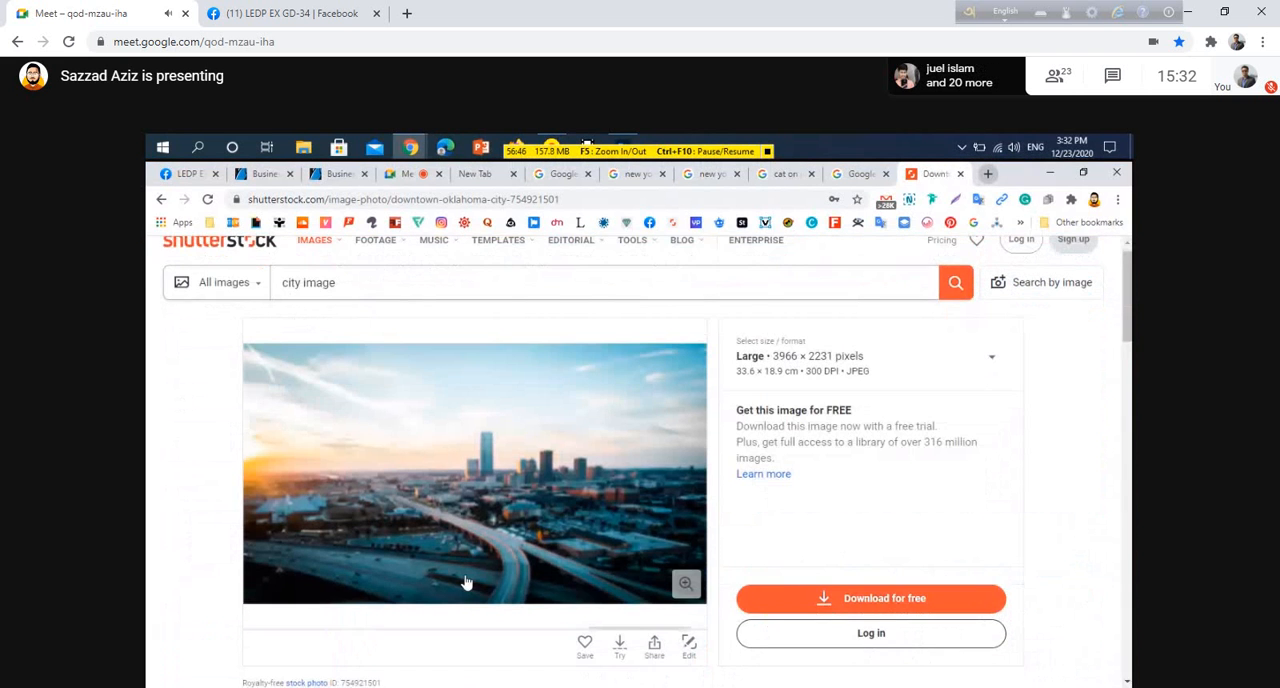
Preview the Downtown Oklahoma City photo enlarged and close the preview
{"action": "scroll", "coordinate": [465, 582], "scroll_direction": "down", "scroll_amount": 1}
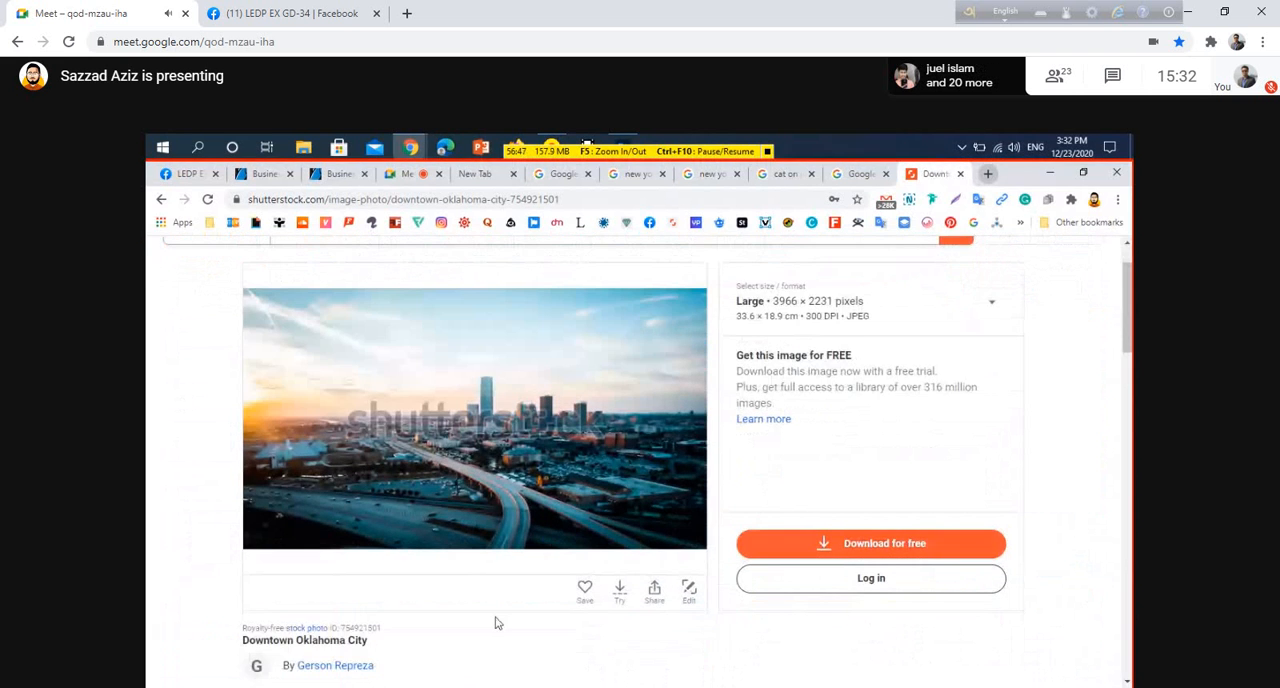
{"action": "left_click", "coordinate": [473, 455]}
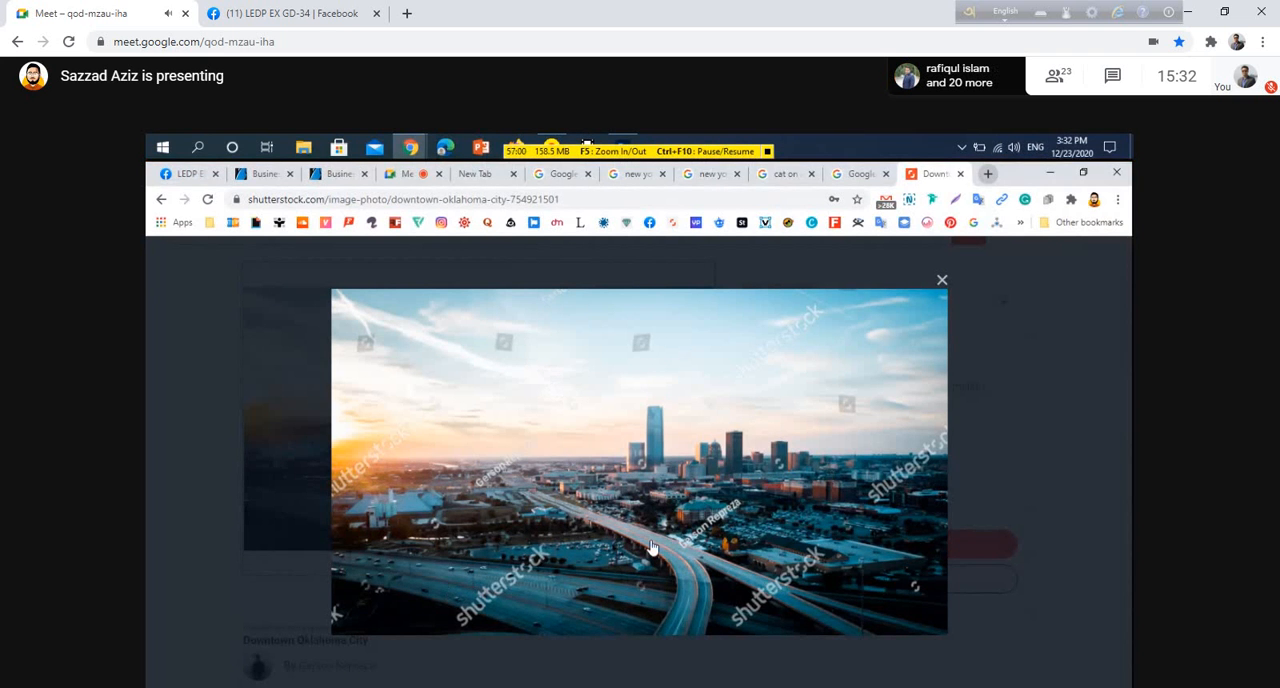
{"action": "left_click", "coordinate": [943, 282]}
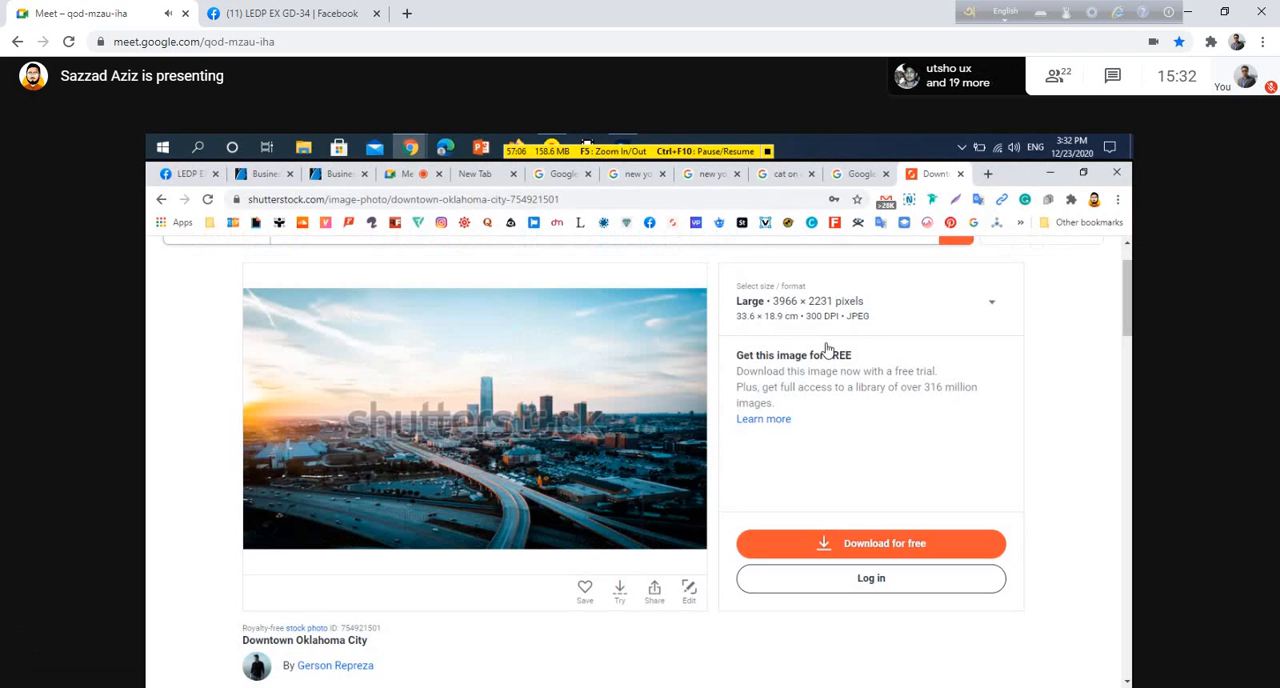
Review the New York City search tabs for a suitable skyline image
{"action": "left_click", "coordinate": [850, 174]}
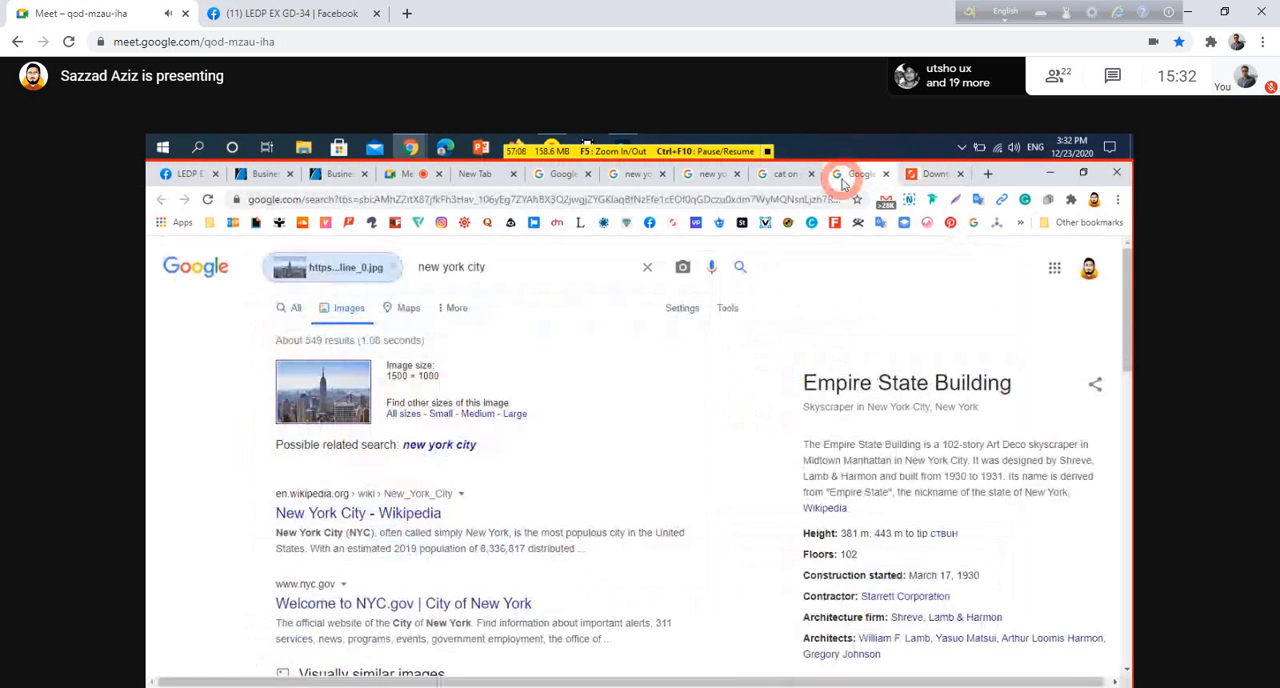
{"action": "scroll", "coordinate": [437, 394], "scroll_direction": "down", "scroll_amount": 3}
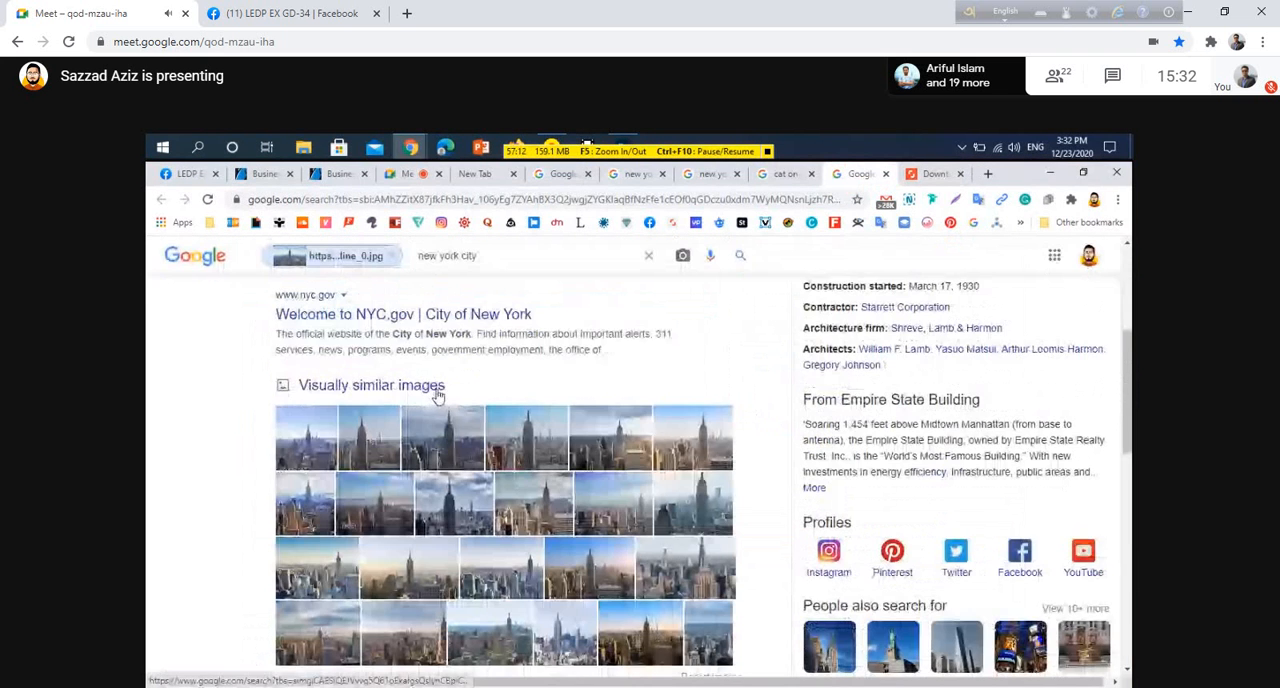
{"action": "scroll", "coordinate": [439, 397], "scroll_direction": "up", "scroll_amount": 3}
{"action": "scroll", "coordinate": [439, 397], "scroll_direction": "up", "scroll_amount": 1}
{"action": "left_click", "coordinate": [786, 174]}
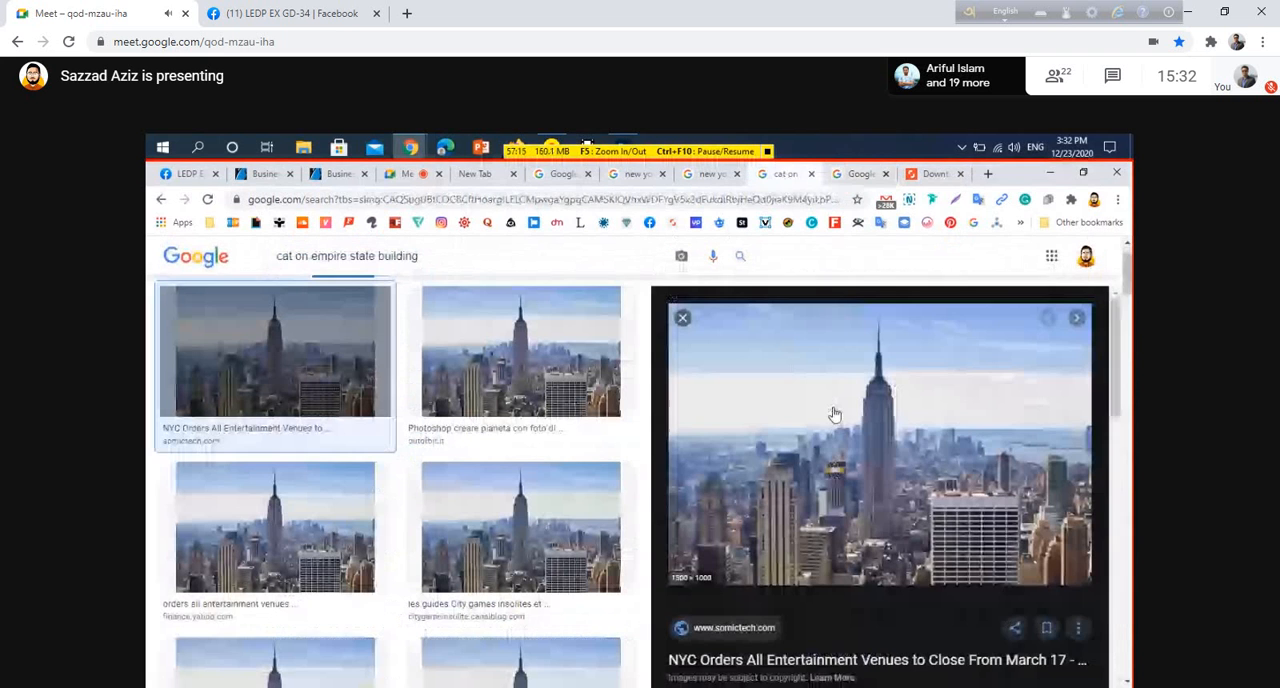
Open the Empire State Building skyline image in a new tab
{"action": "right_click", "coordinate": [799, 425]}
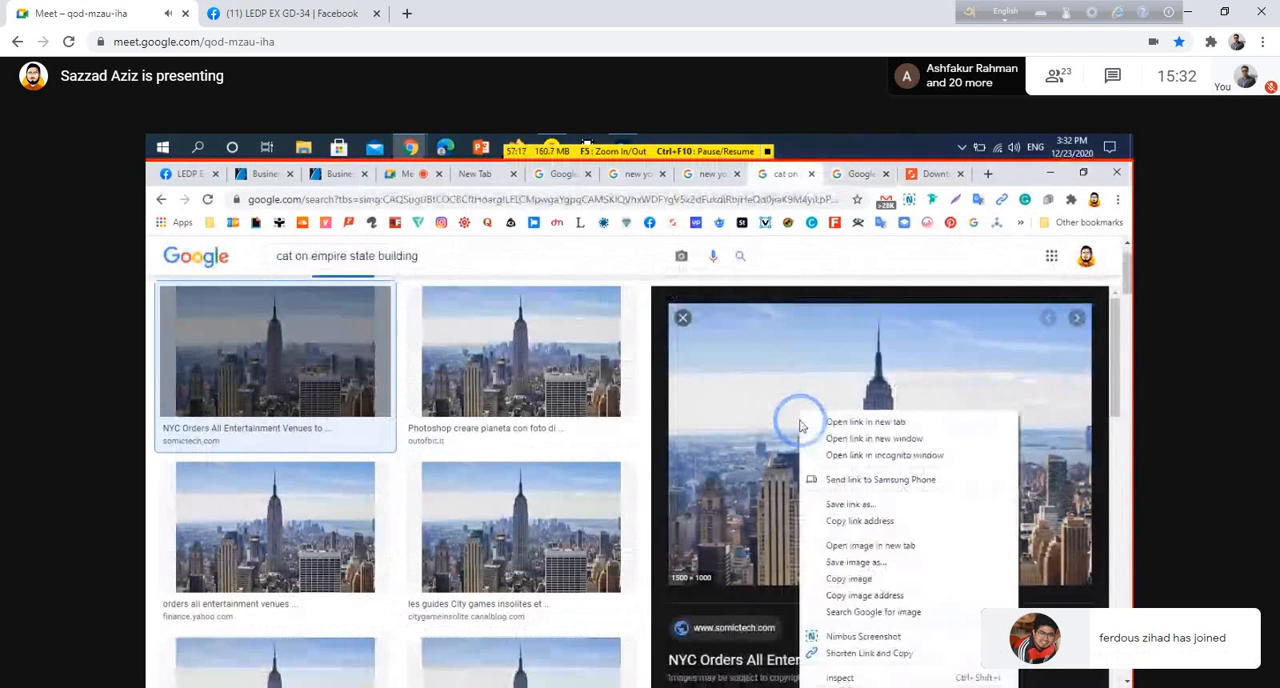
{"action": "left_click", "coordinate": [887, 545]}
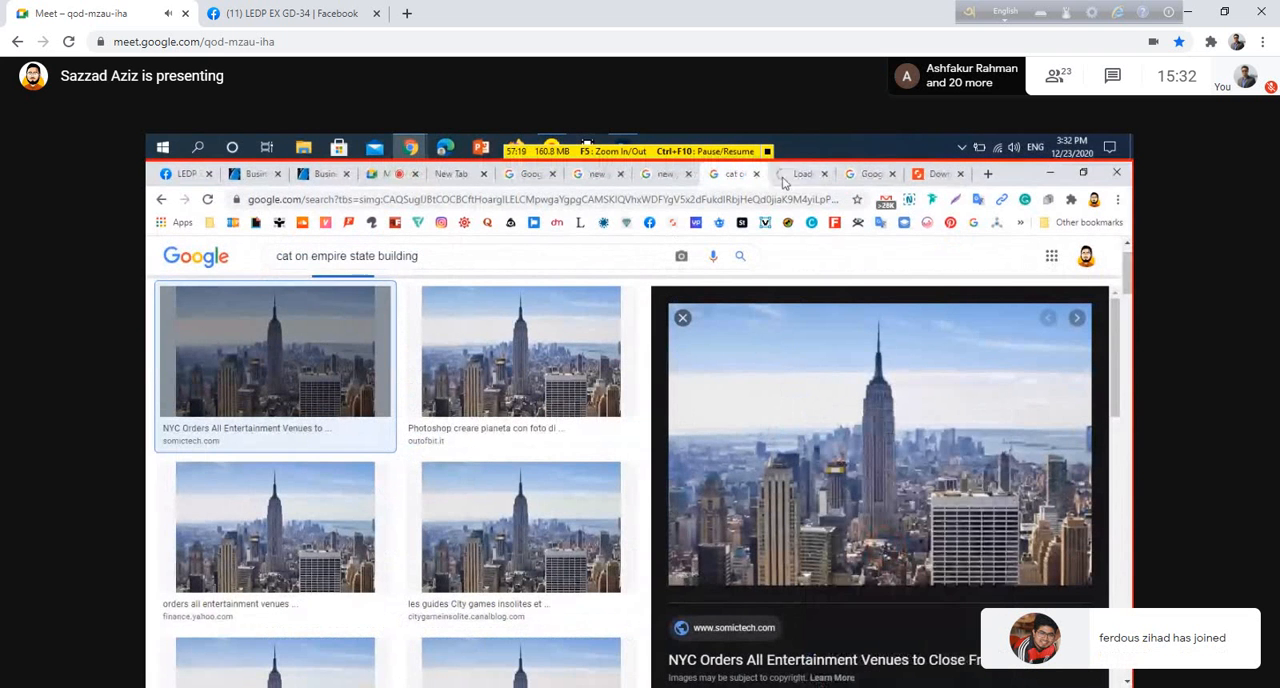
{"action": "left_click", "coordinate": [786, 176]}
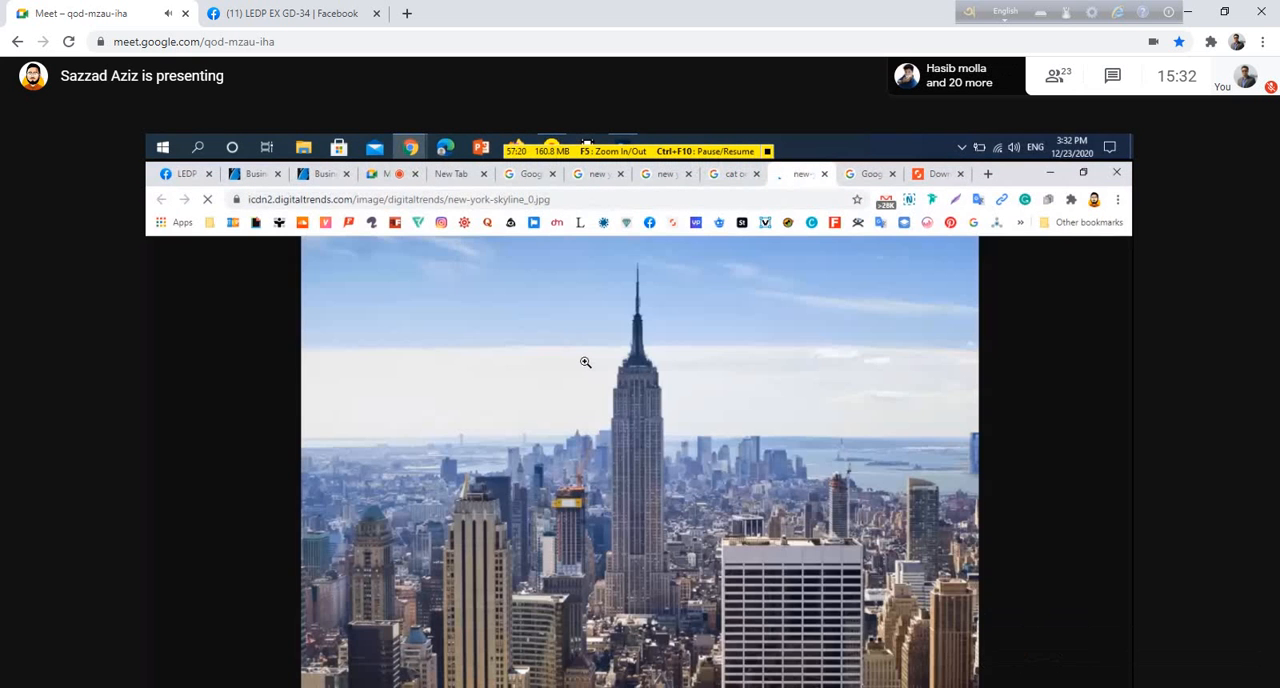
View the skyline image at full size and open its context menu
{"action": "left_click", "coordinate": [585, 362]}
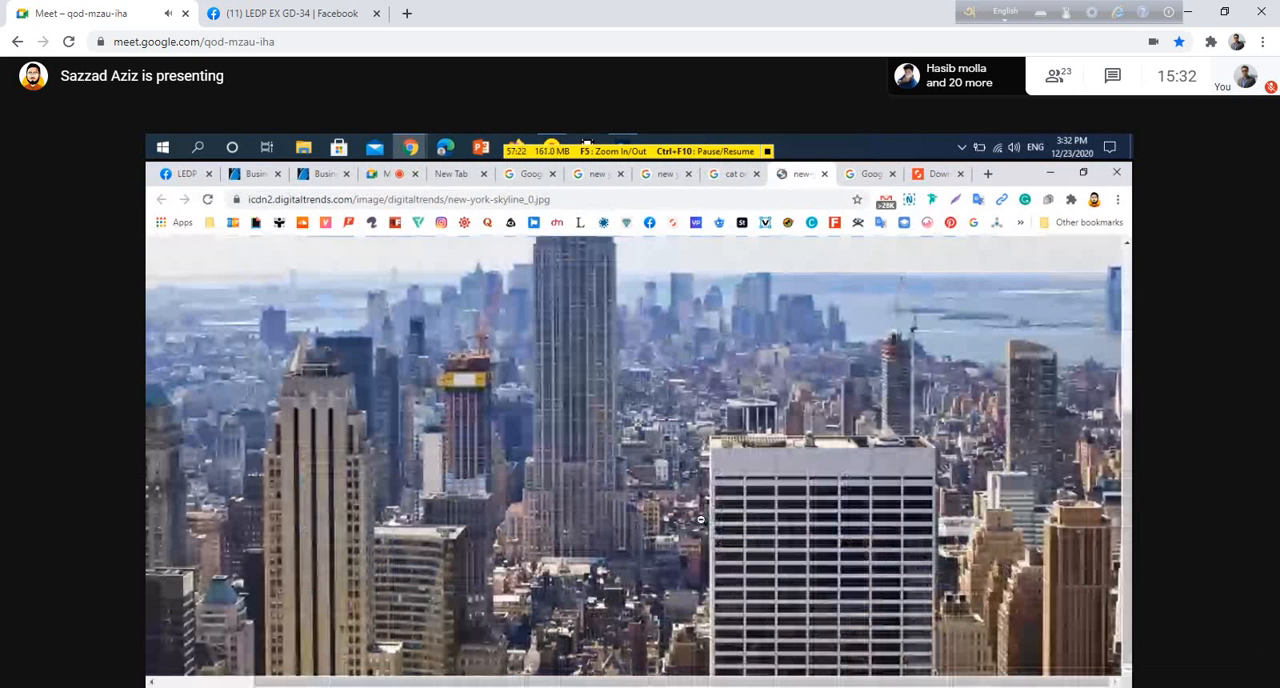
{"action": "left_click", "coordinate": [700, 519]}
{"action": "left_click", "coordinate": [686, 506]}
{"action": "right_click", "coordinate": [528, 372]}
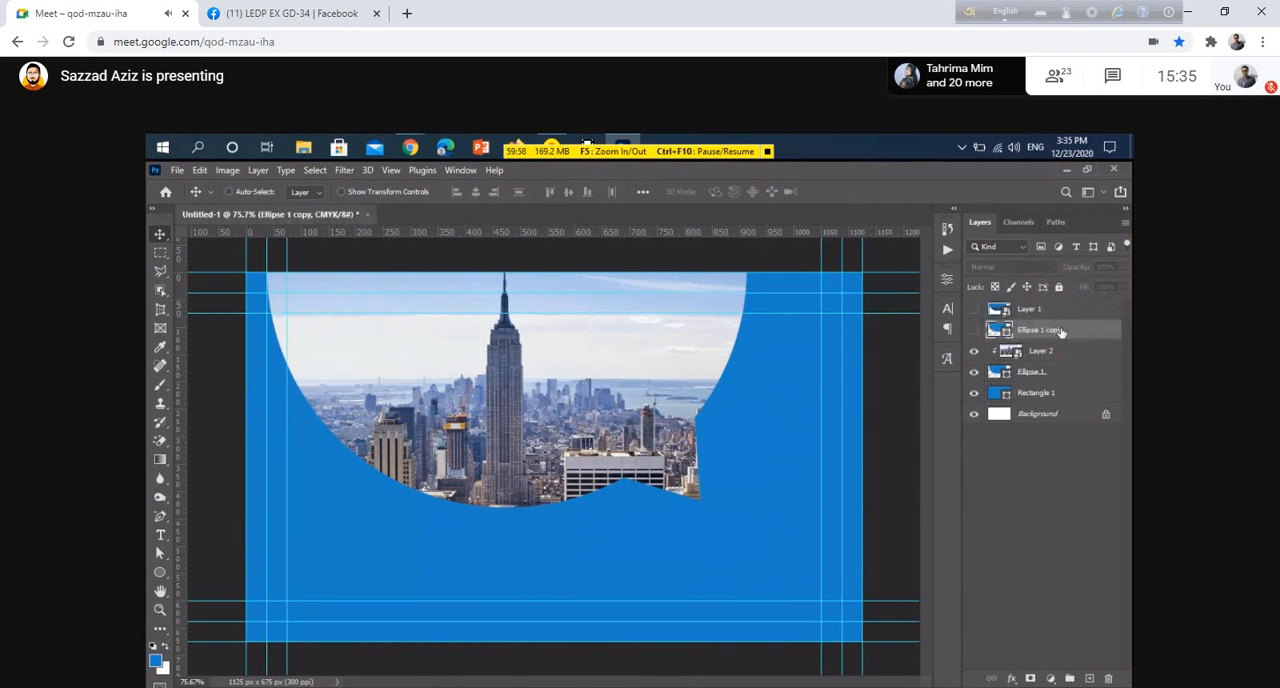
Show the Ellipse 1 copy layer and preview the Multiply blending mode on it
{"action": "left_click", "coordinate": [974, 331]}
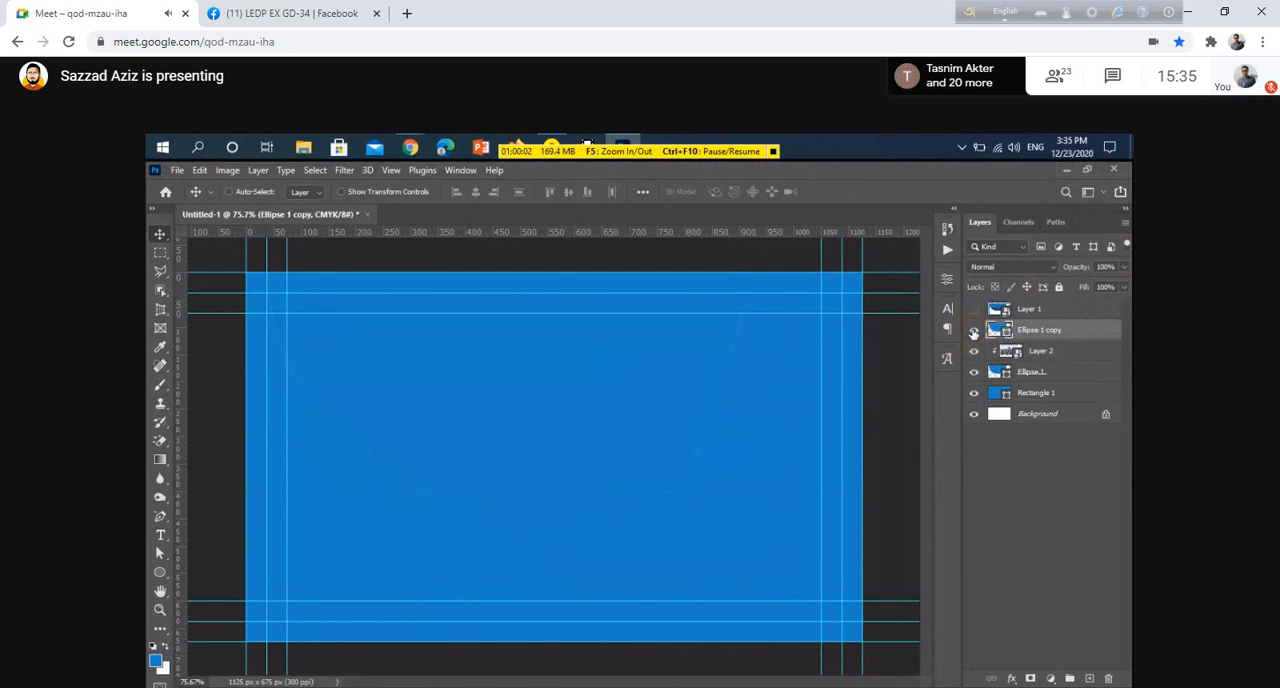
{"action": "left_click", "coordinate": [1006, 264]}
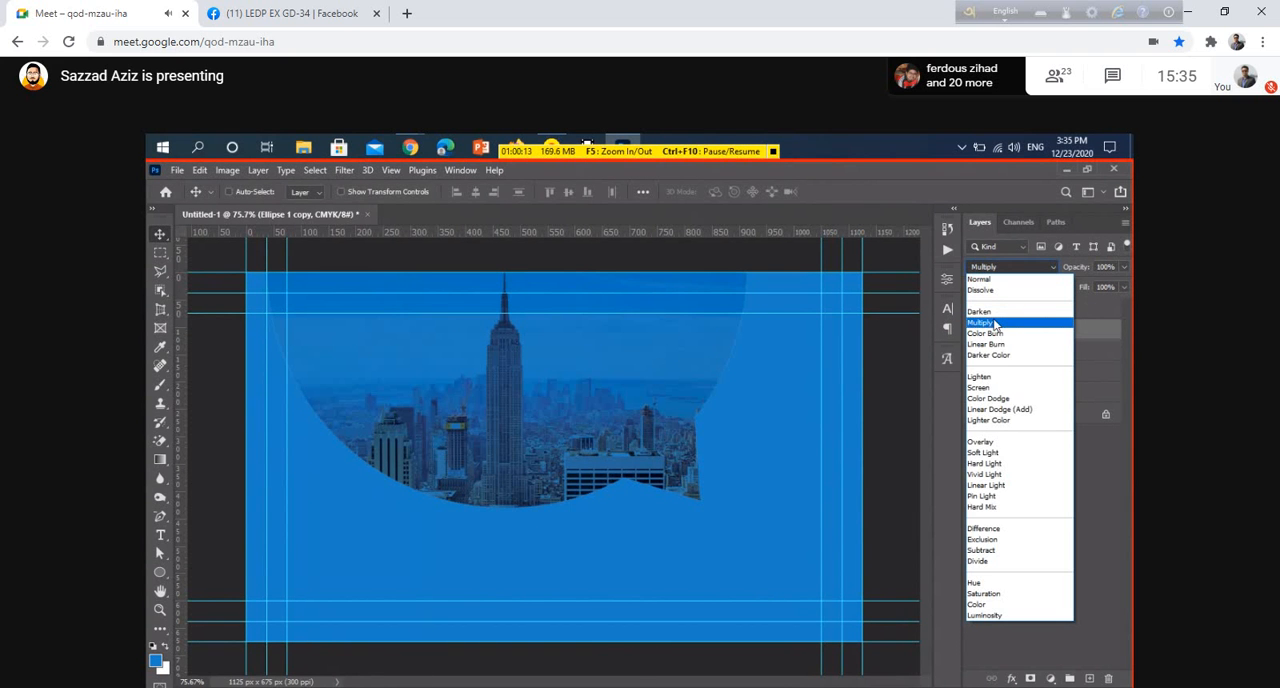
{"action": "left_click", "coordinate": [886, 382]}
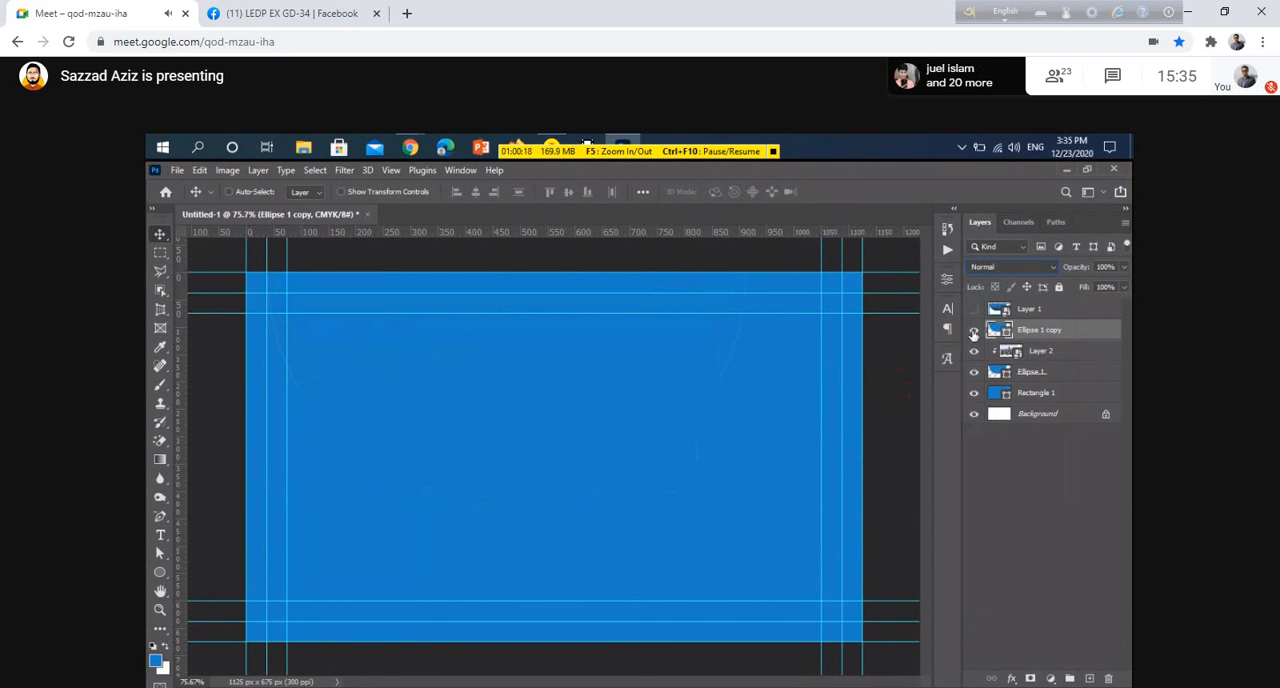
Toggle the visibility of the Ellipse 1 copy and Layer 1 layers to compare the card with and without them
{"action": "left_click", "coordinate": [973, 331]}
{"action": "left_click", "coordinate": [974, 309]}
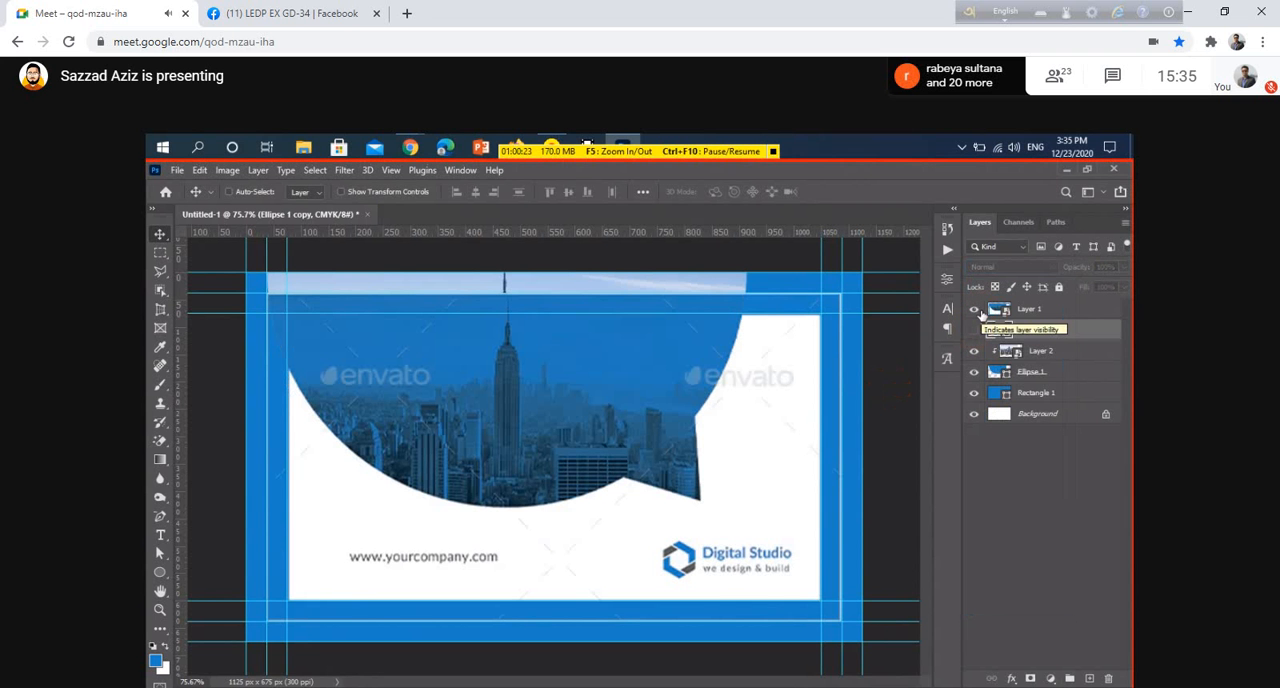
{"action": "left_click", "coordinate": [973, 331]}
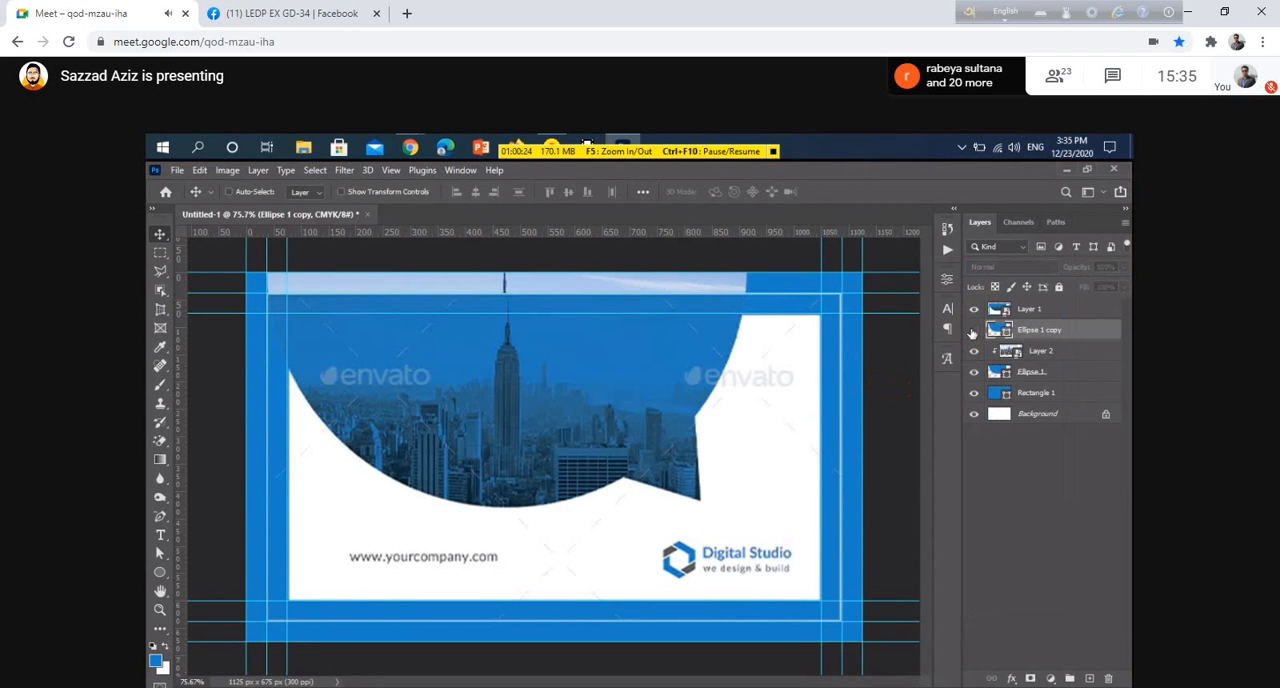
{"action": "left_click", "coordinate": [973, 331]}
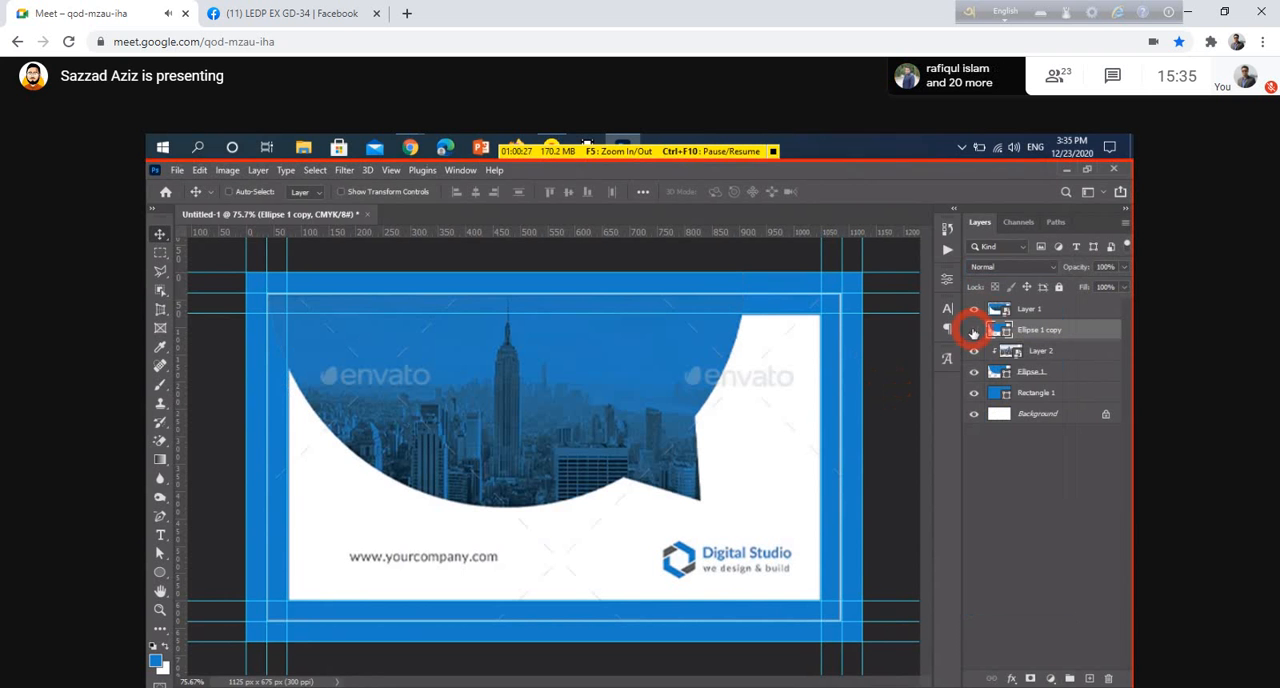
Open the Layer 2 smart object in its own document and browse the image adjustments
{"action": "left_click", "coordinate": [1012, 351]}
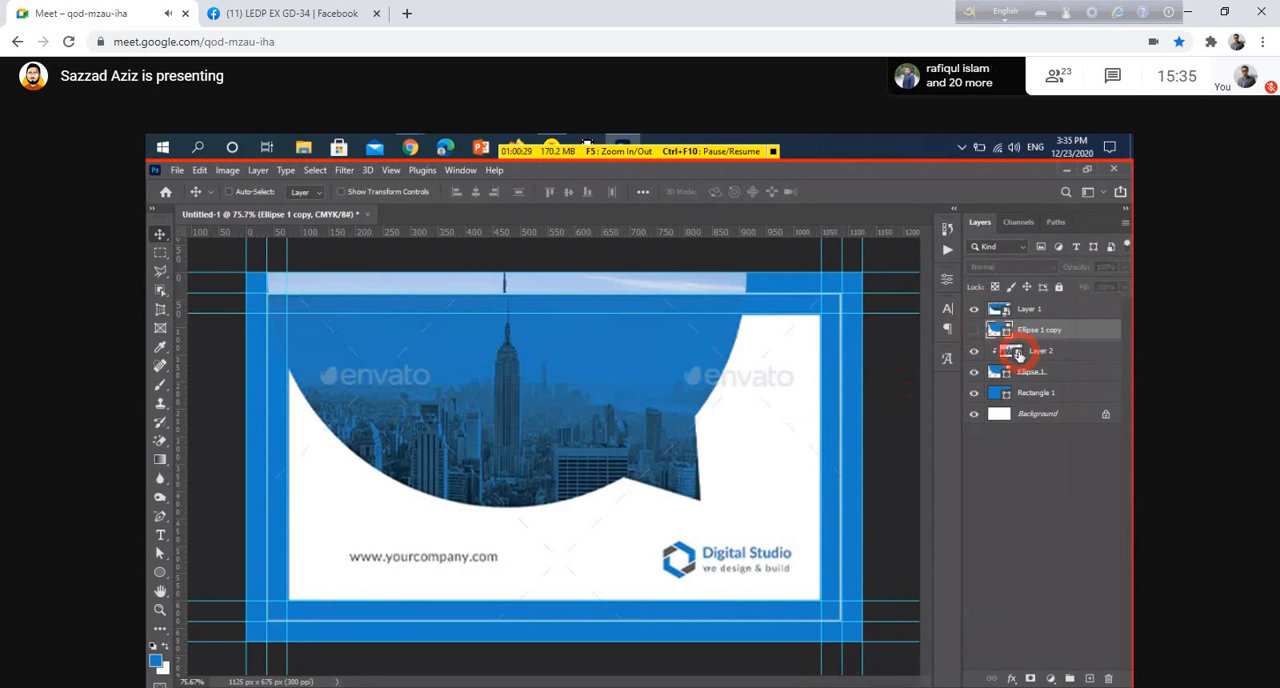
{"action": "double_click", "coordinate": [1010, 351]}
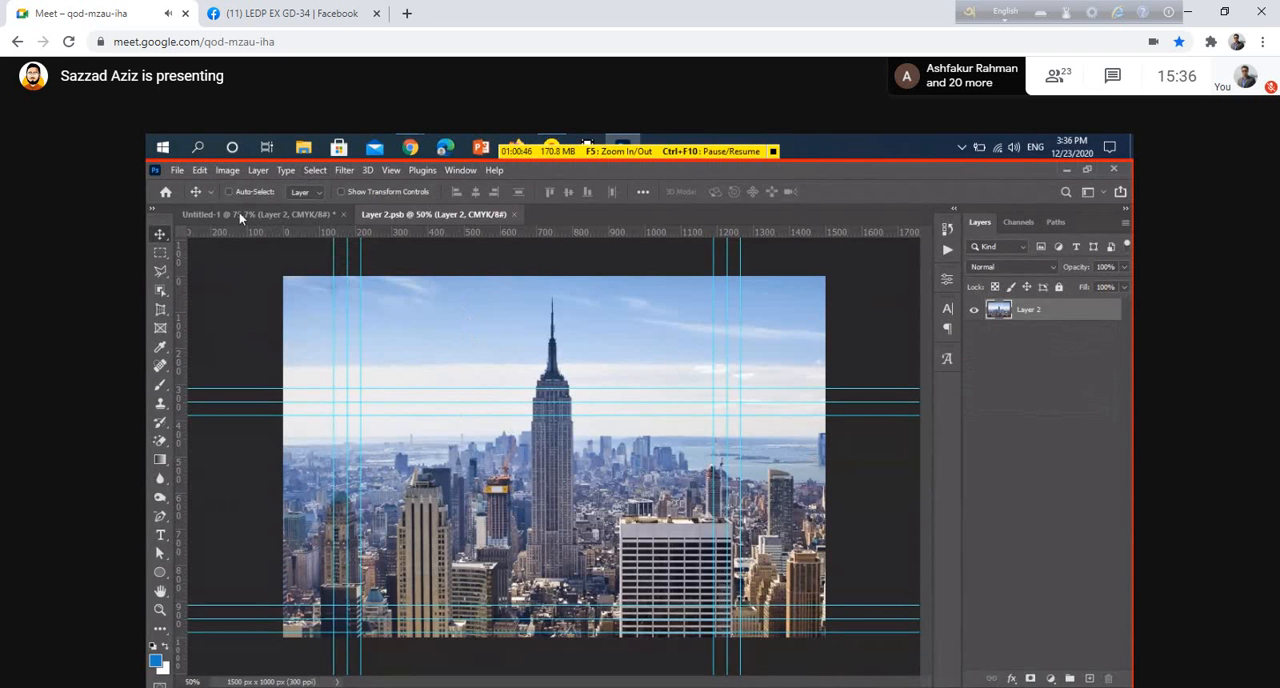
{"action": "left_click", "coordinate": [226, 171]}
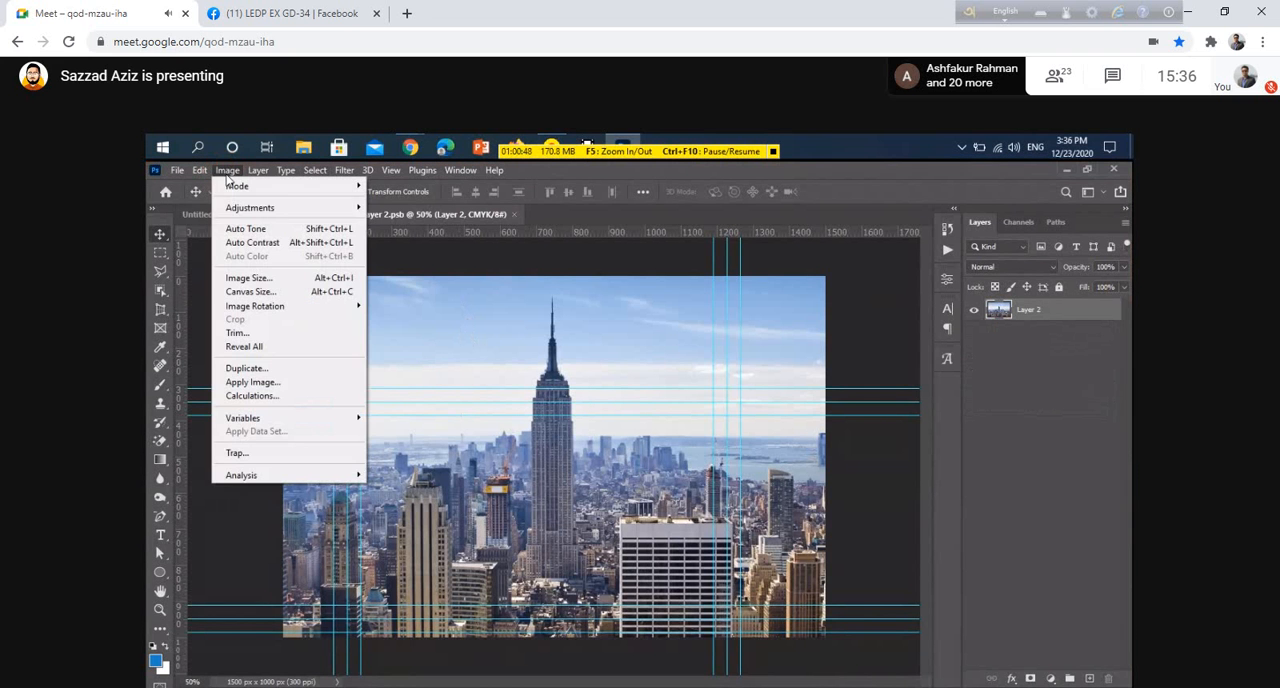
{"action": "mouse_move", "coordinate": [271, 208]}
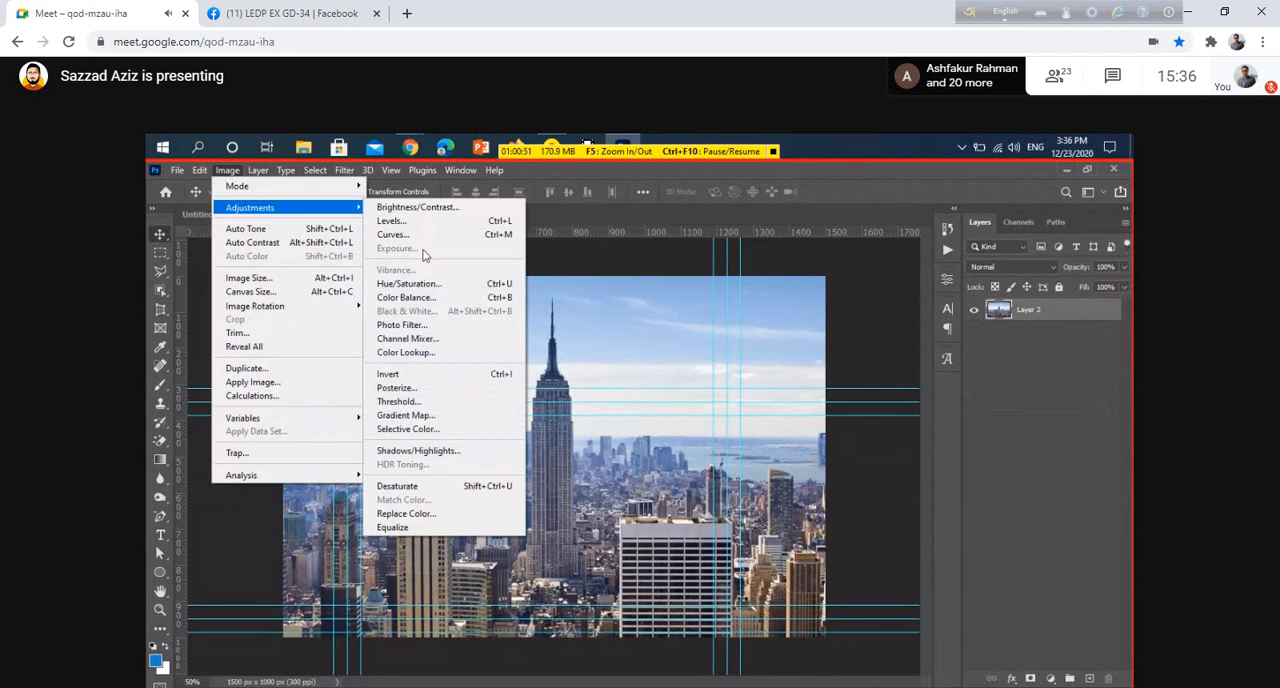
{"action": "left_click", "coordinate": [679, 427]}
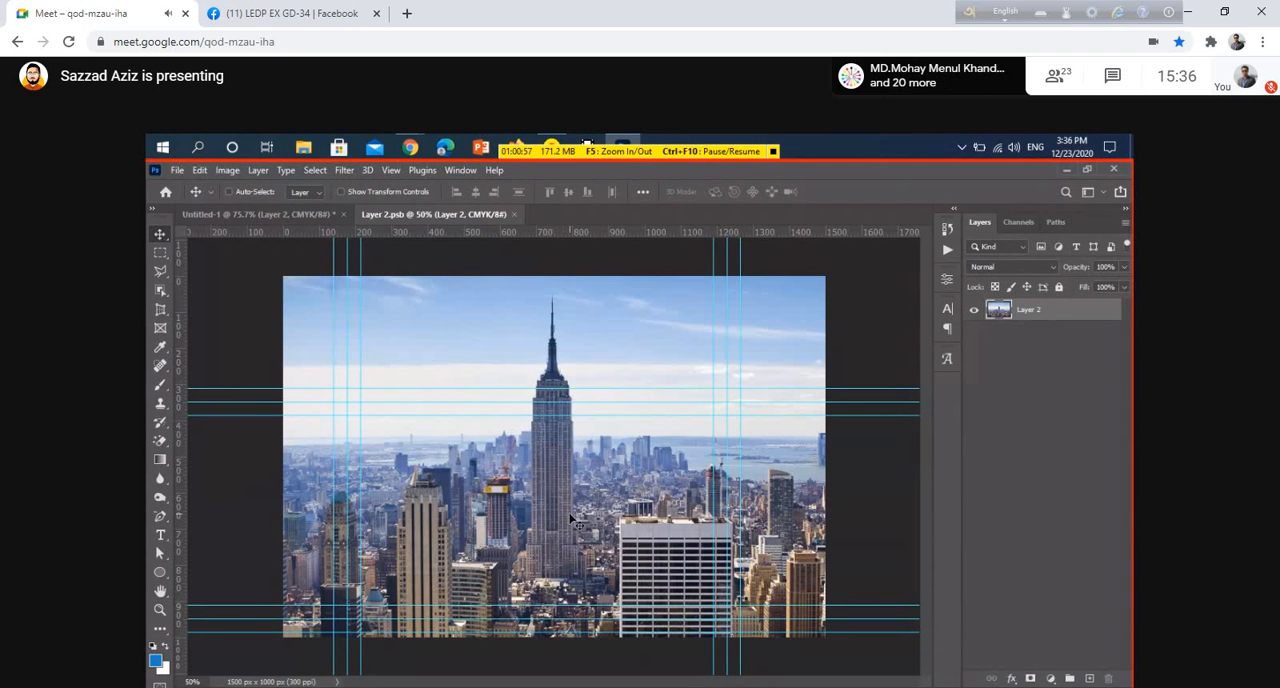
Desaturate the skyline photo inside the smart object and save it
{"action": "key", "text": "ctrl+shift"}
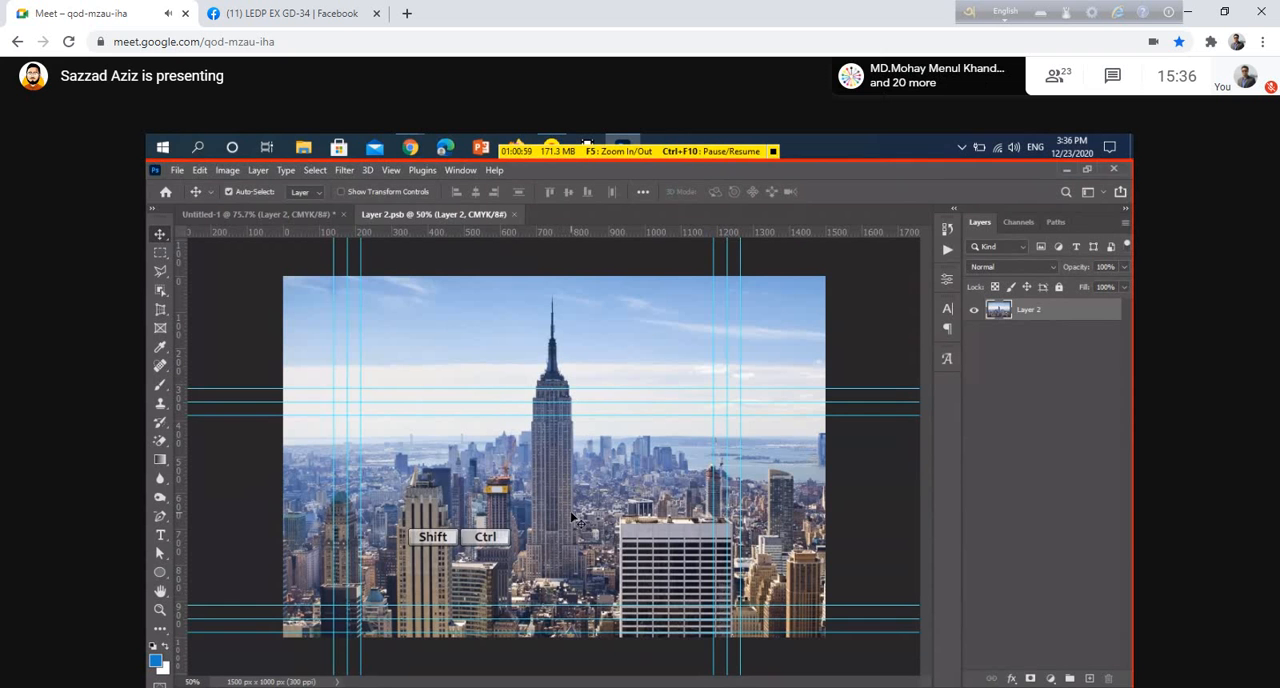
{"action": "key", "text": "ctrl+shift+u"}
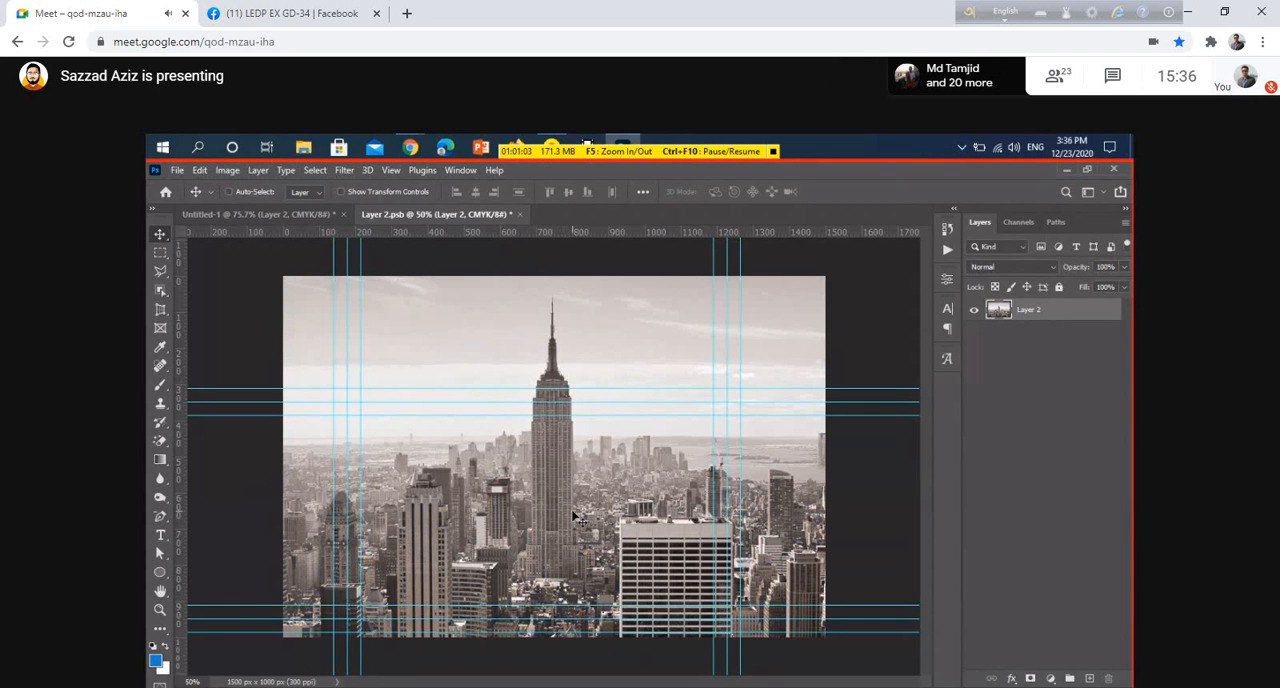
{"action": "key", "text": "ctrl"}
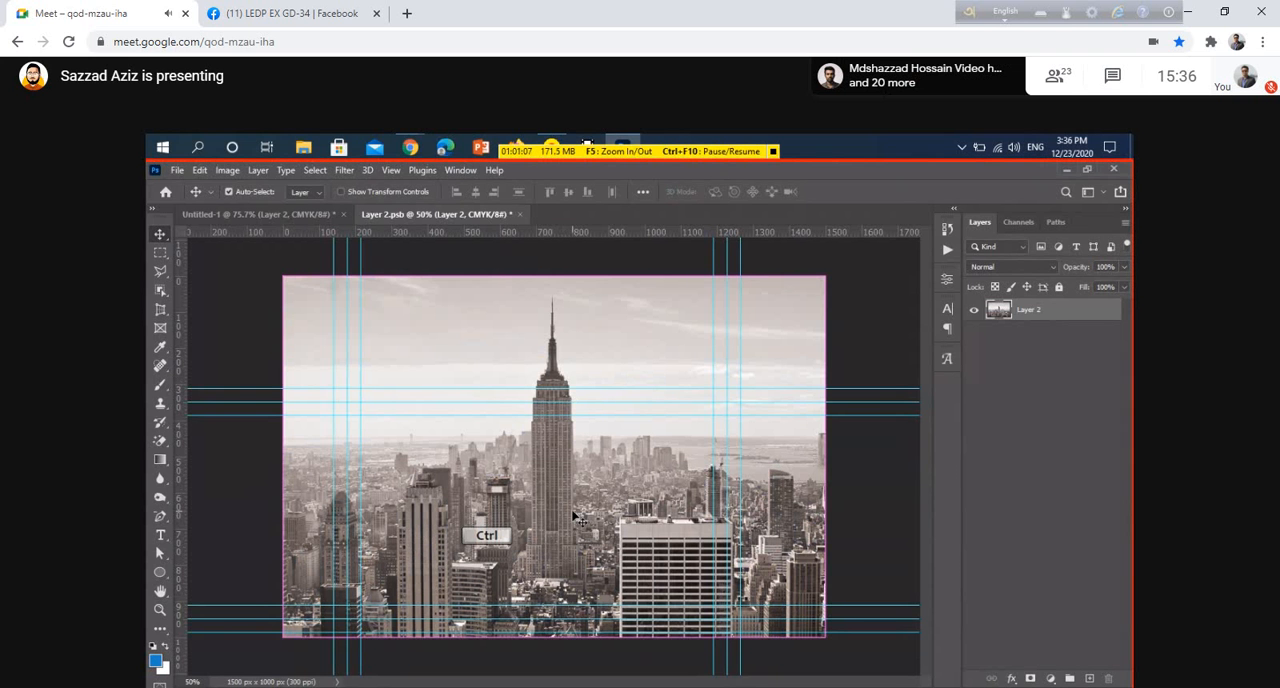
{"action": "key", "text": "ctrl+s"}
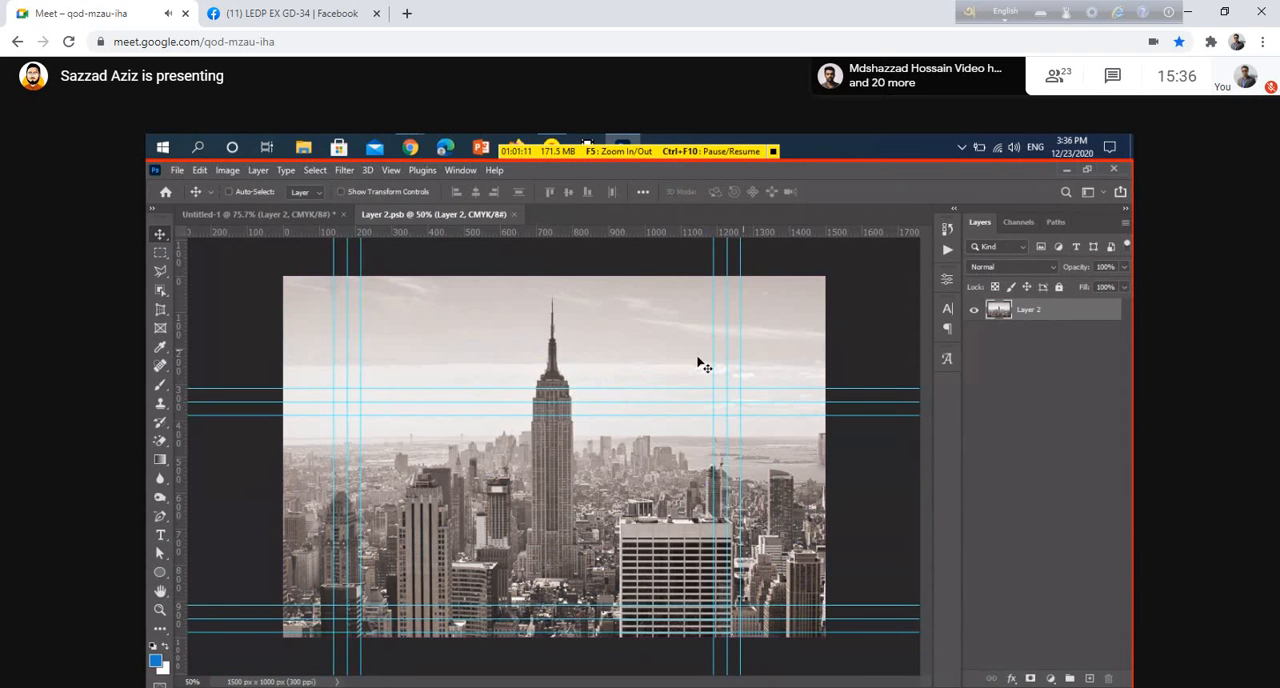
Return to the business card, hide Layer 1, show the Ellipse 1 copy layer and change its blending mode
{"action": "left_click", "coordinate": [210, 214]}
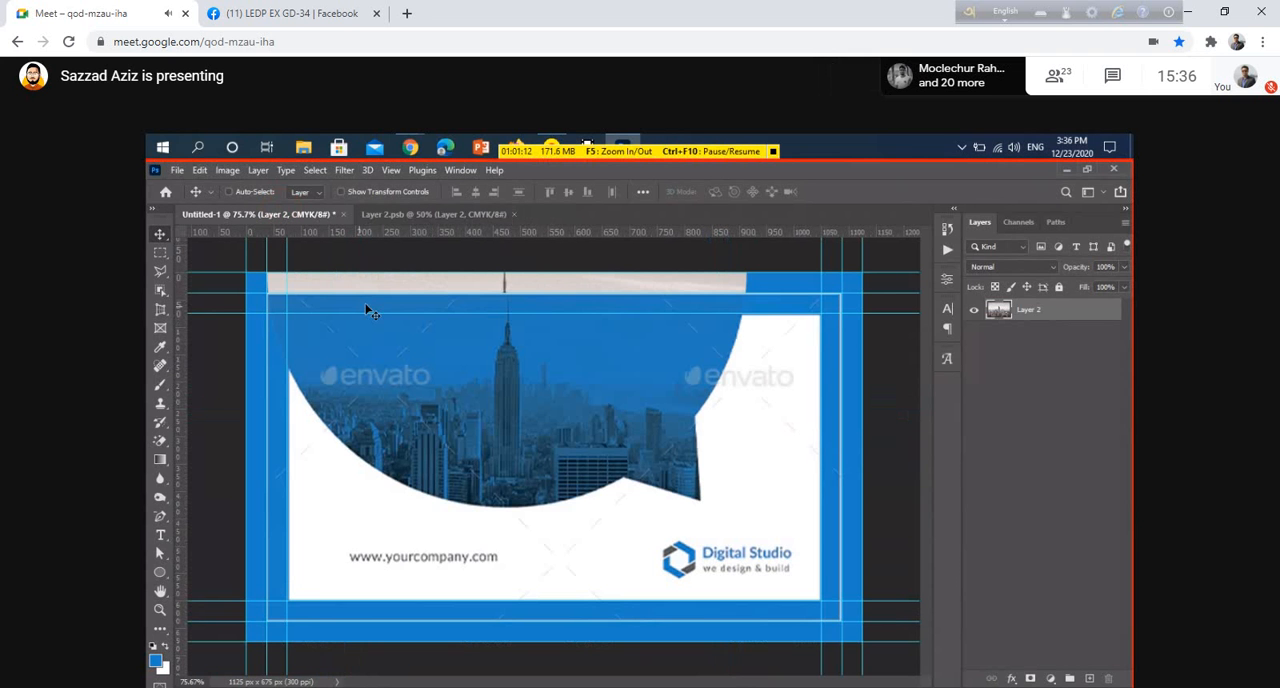
{"action": "left_click", "coordinate": [973, 308]}
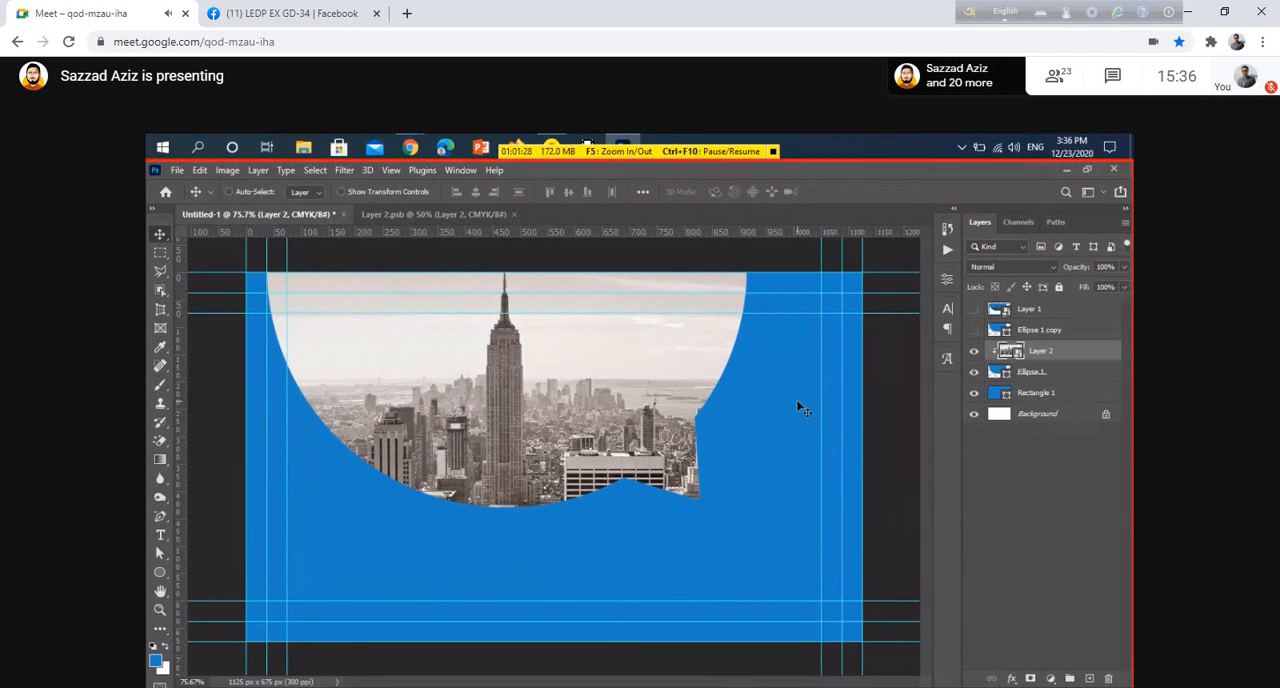
{"action": "left_click", "coordinate": [975, 331]}
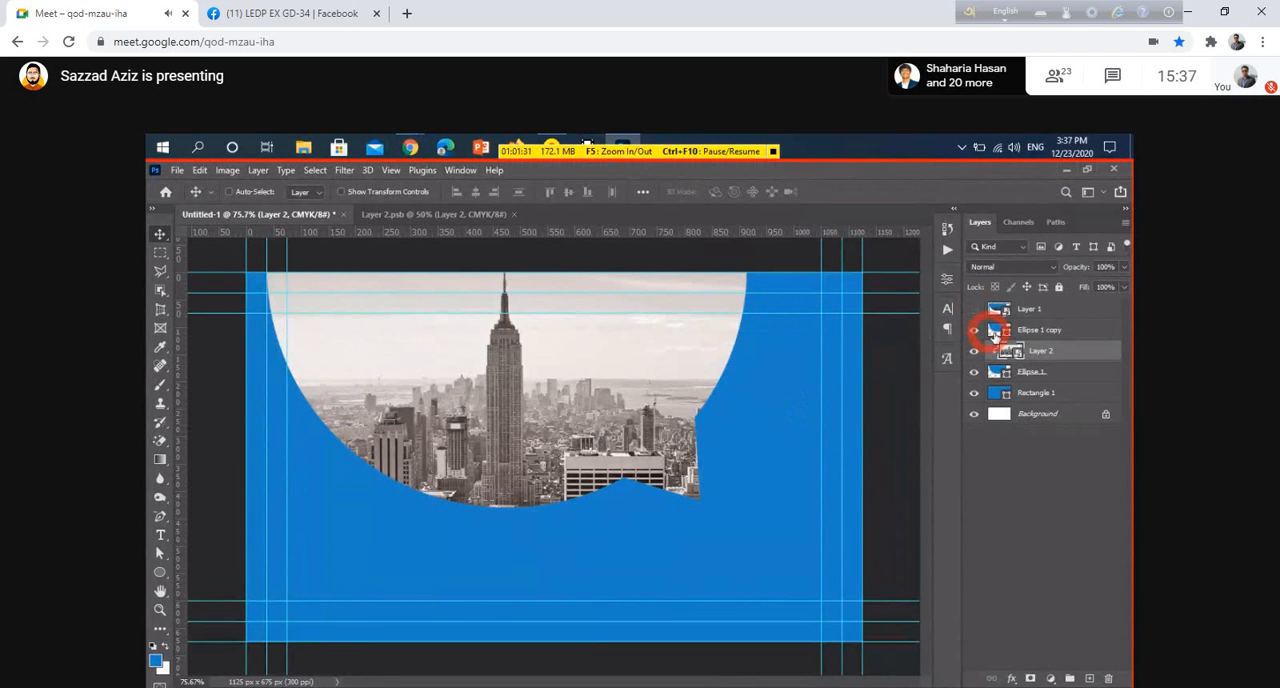
{"action": "left_click", "coordinate": [997, 332]}
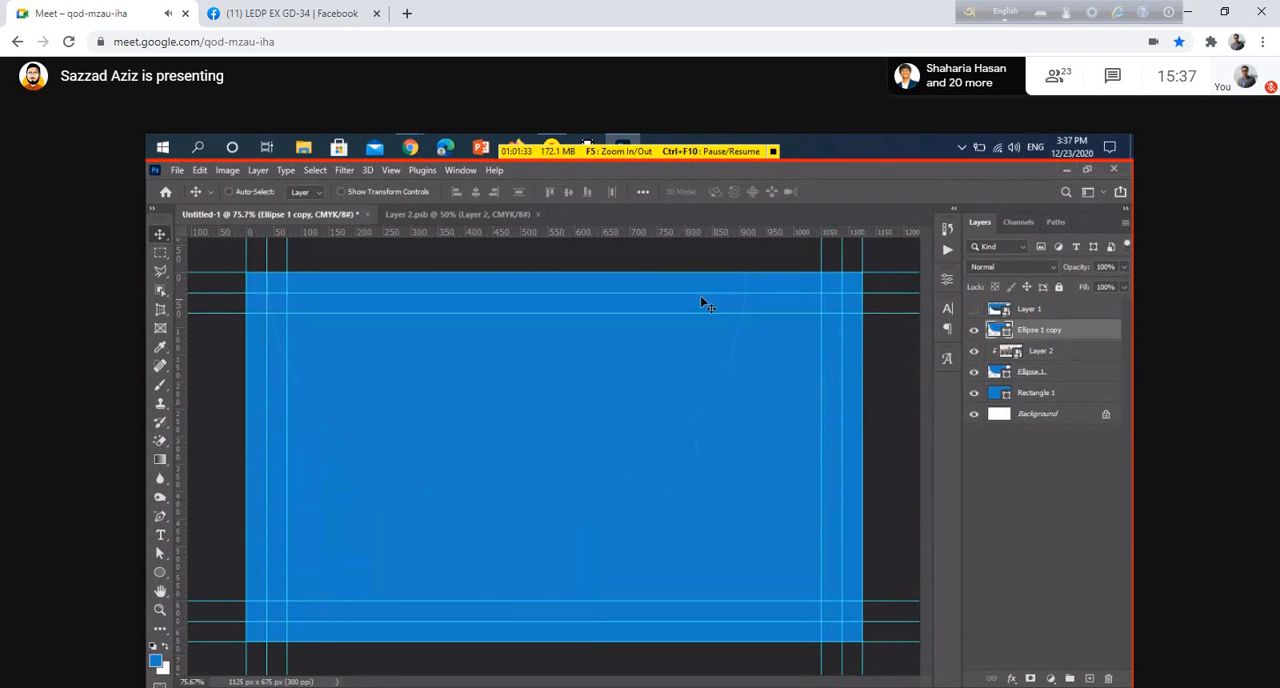
{"action": "left_click", "coordinate": [1012, 267]}
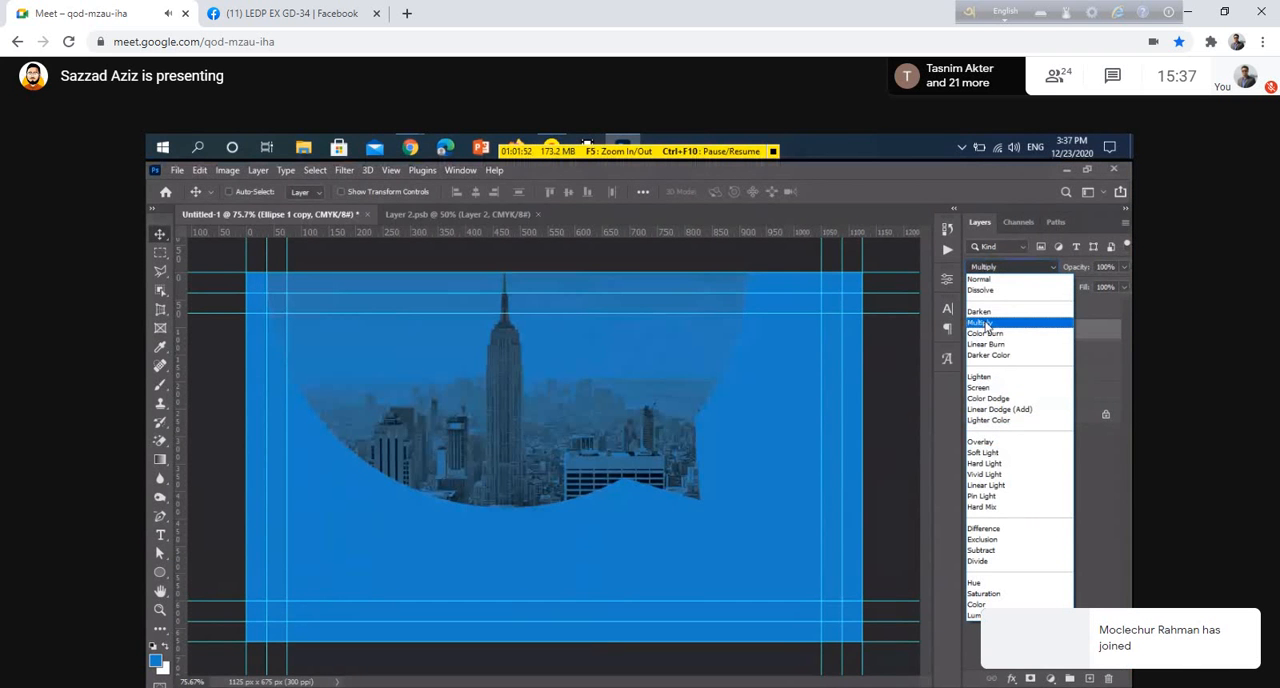
{"action": "left_click", "coordinate": [1033, 476]}
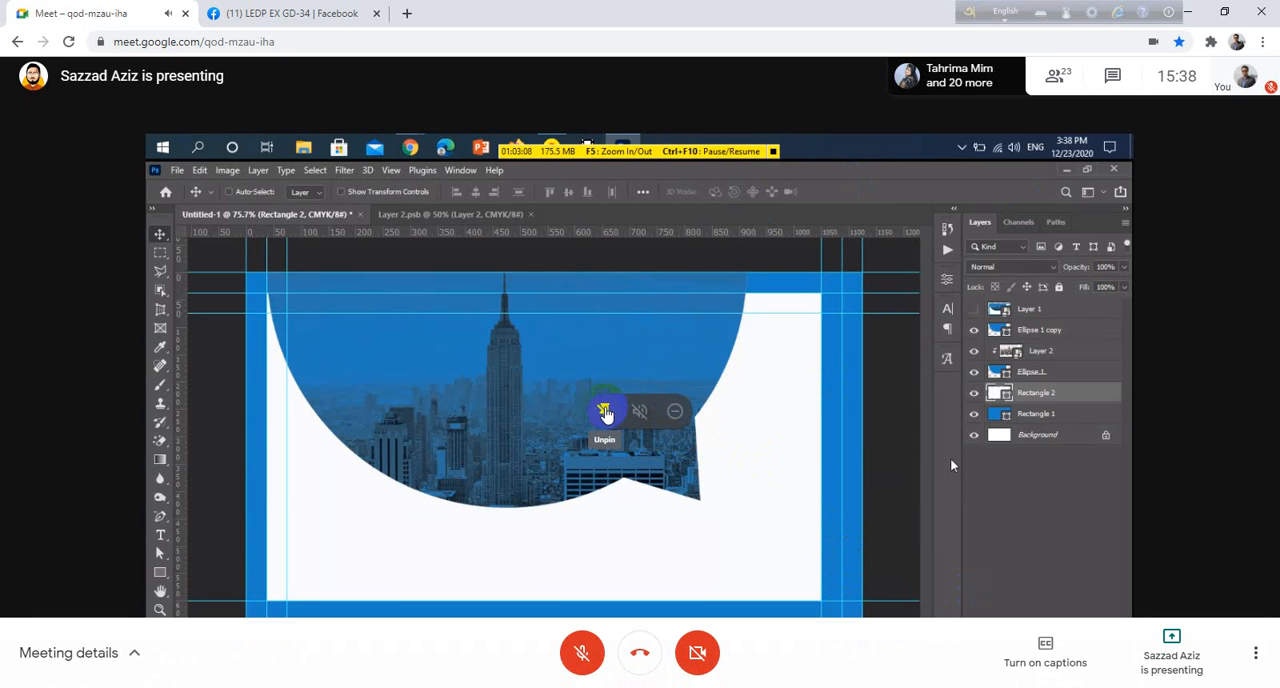
{"action": "left_click", "coordinate": [605, 411]}
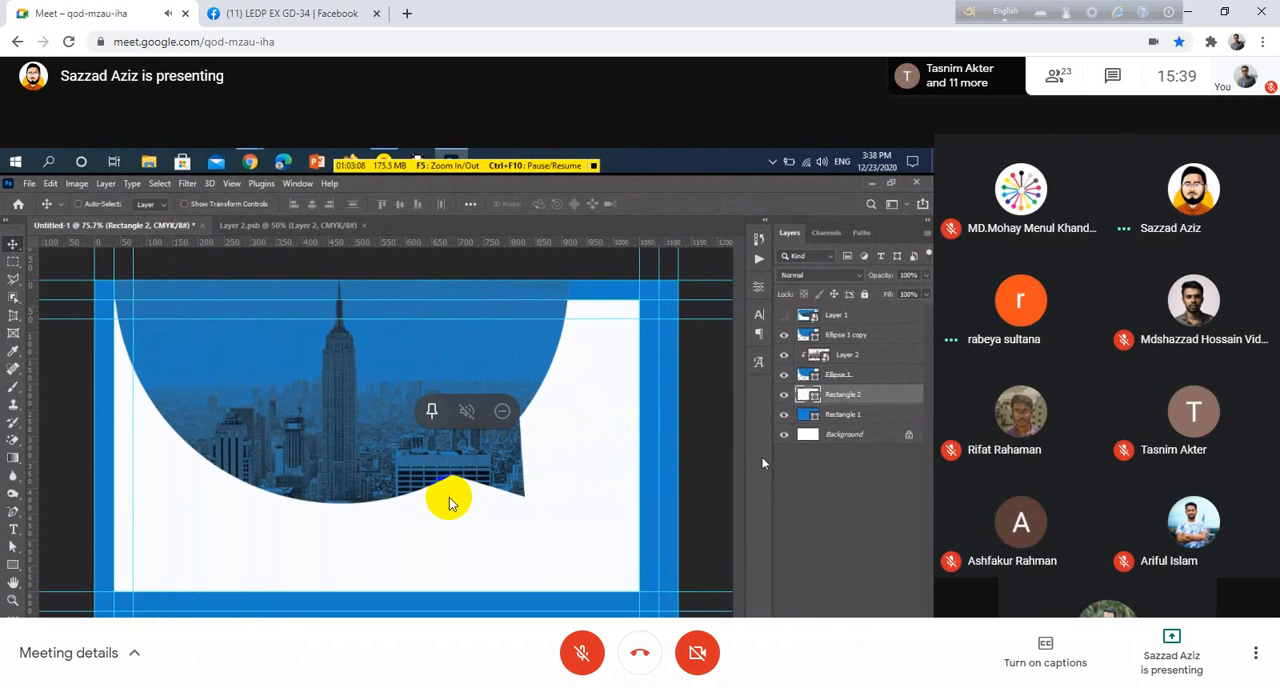
{"action": "left_click", "coordinate": [431, 410]}
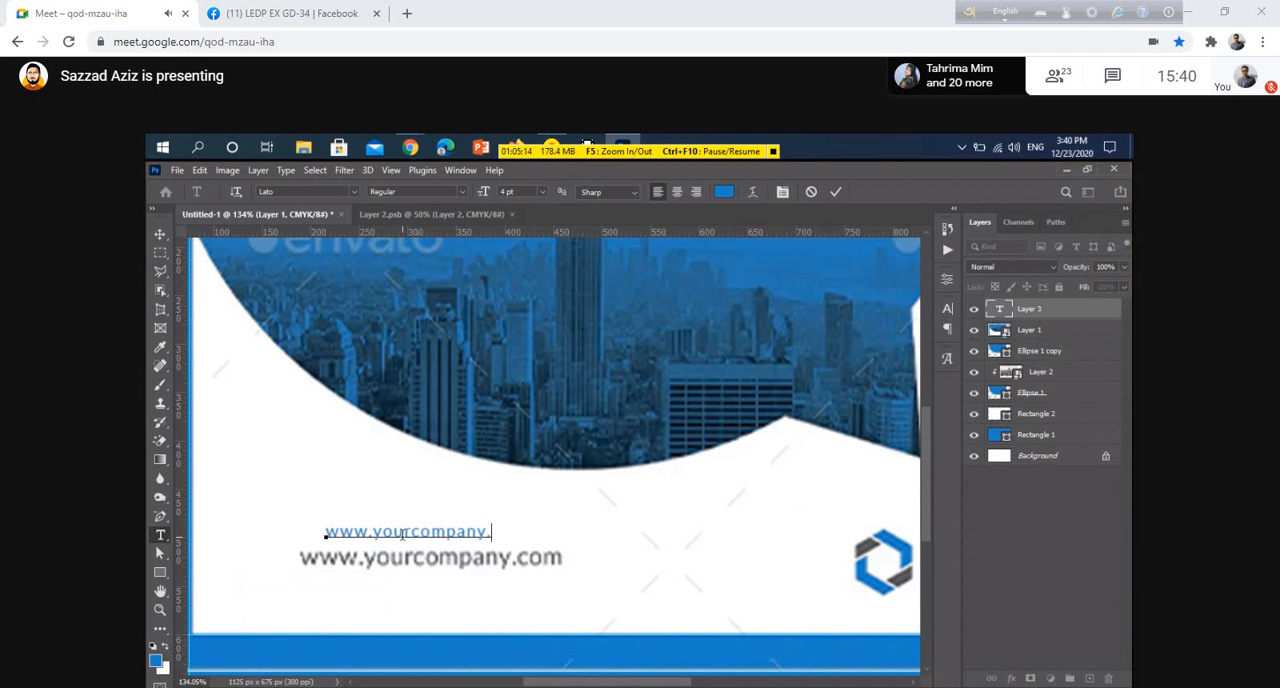
Try to turn on the meeting microphone and dismiss the microphone warning
{"action": "left_click", "coordinate": [590, 647]}
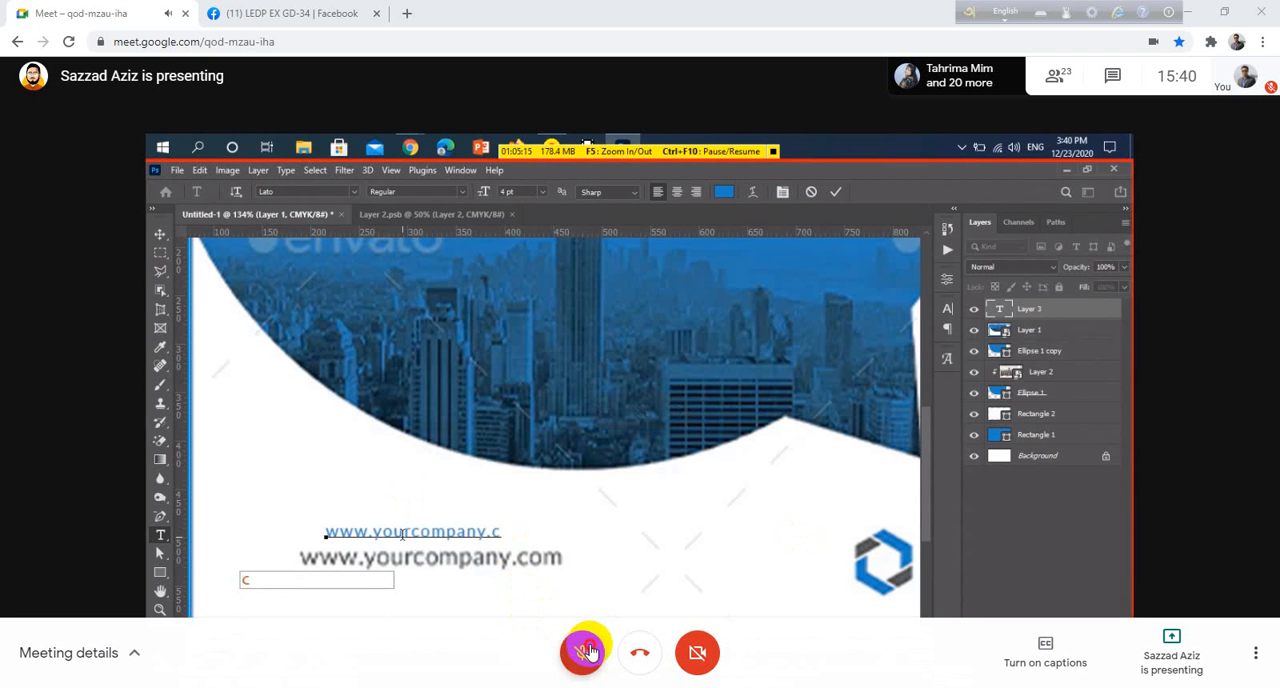
{"action": "left_click", "coordinate": [786, 424]}
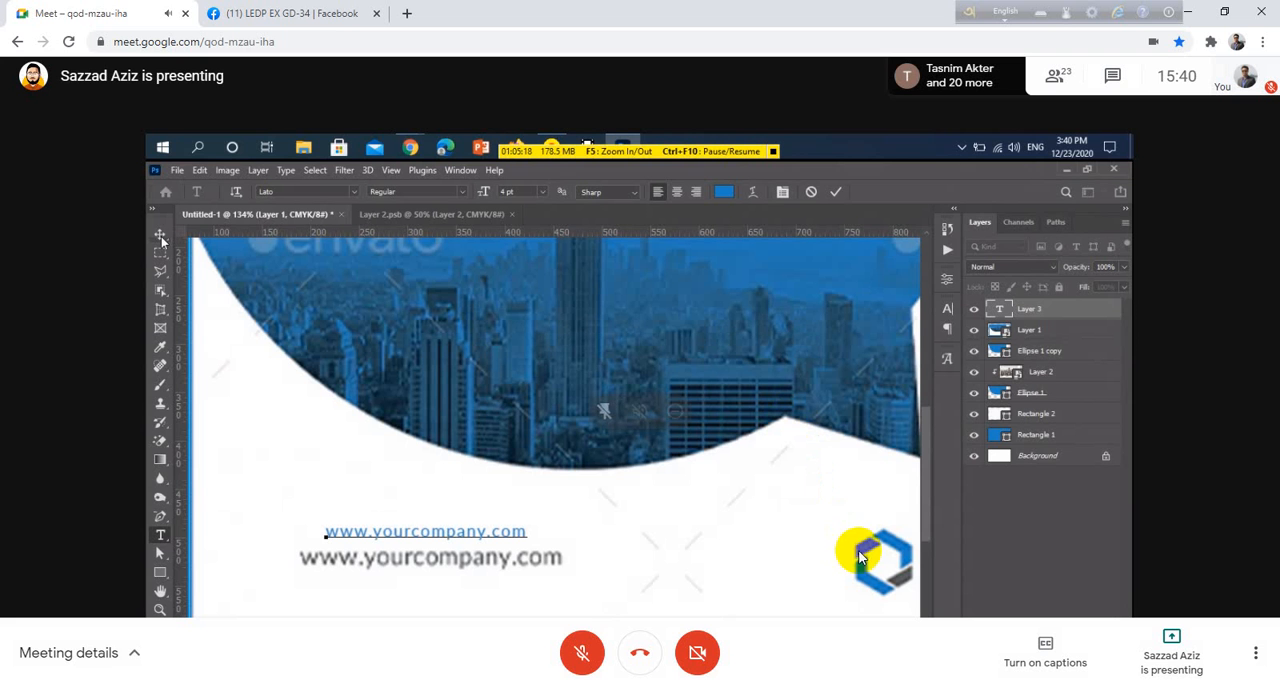
{"action": "left_click", "coordinate": [583, 650]}
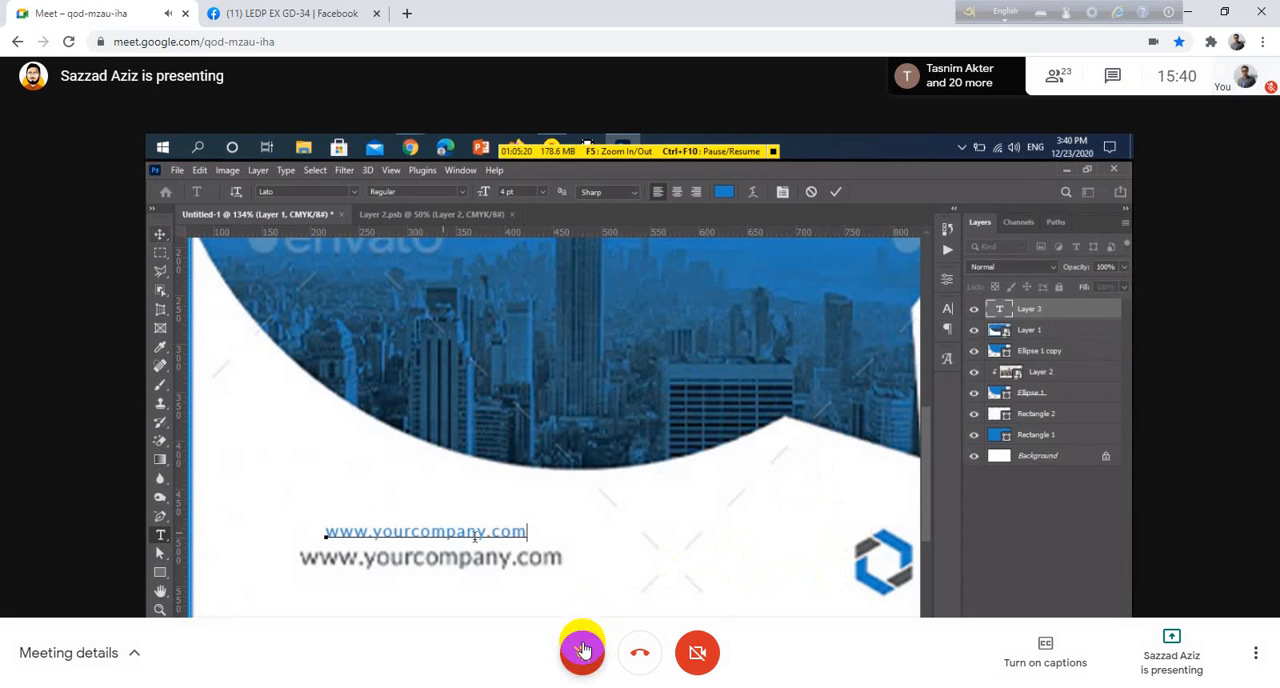
{"action": "left_click", "coordinate": [786, 418]}
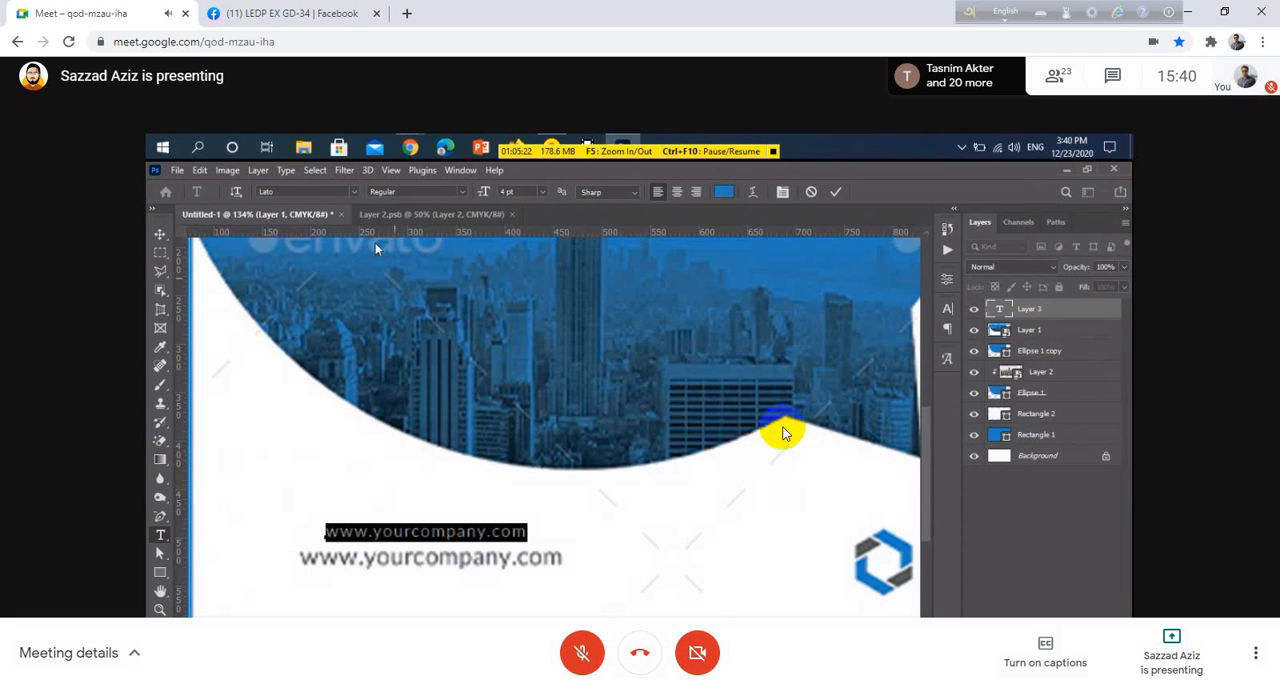
{"action": "left_click", "coordinate": [583, 651]}
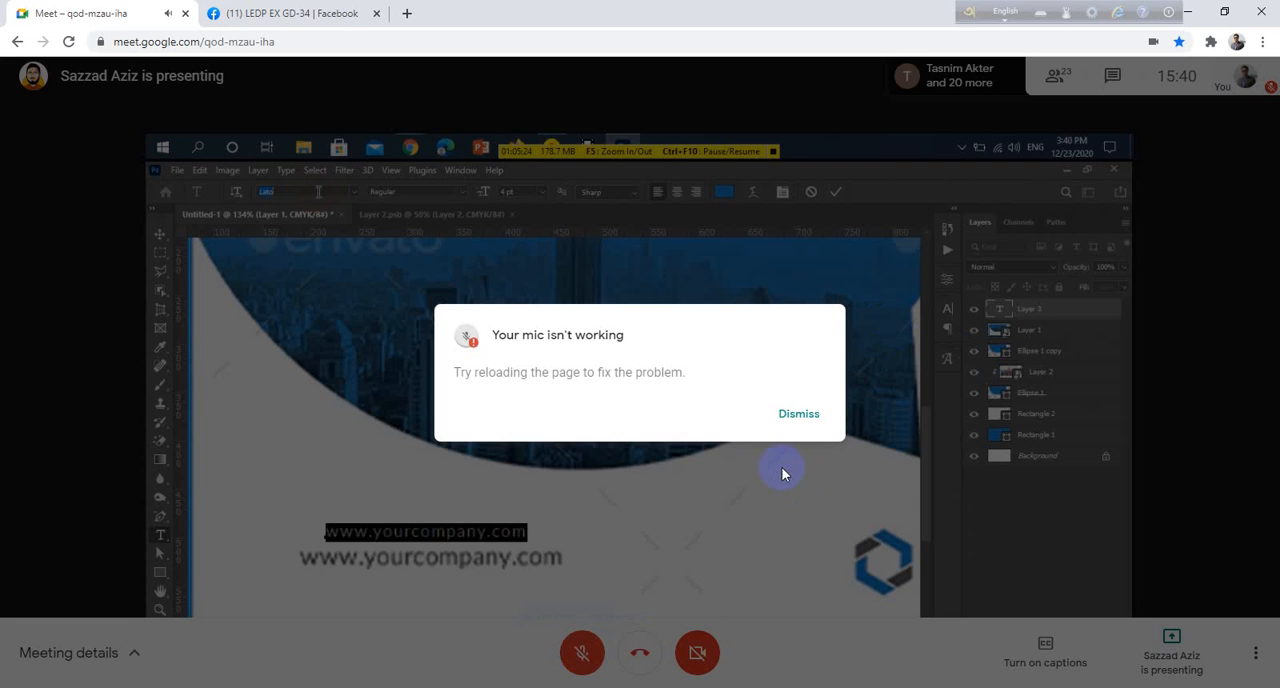
{"action": "left_click", "coordinate": [800, 413]}
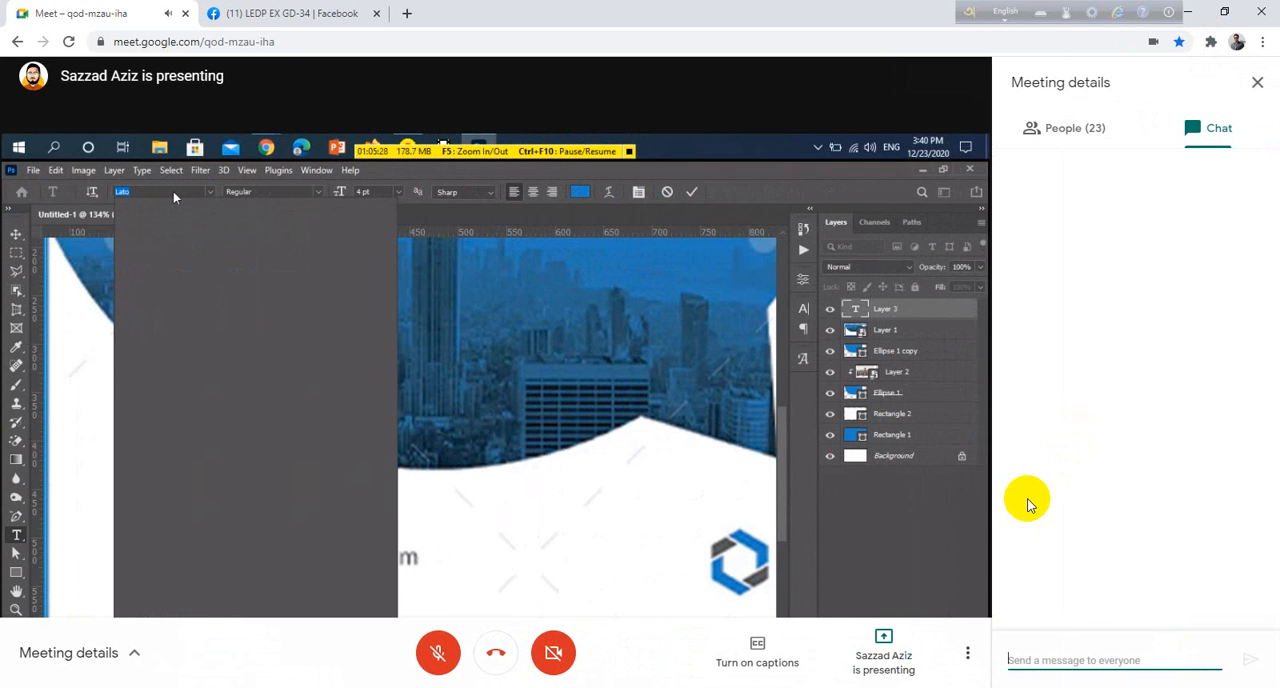
Send the chat message "ji" to everyone in the meeting and close the chat panel
{"action": "type", "text": "ji"}
{"action": "key", "text": "Return"}
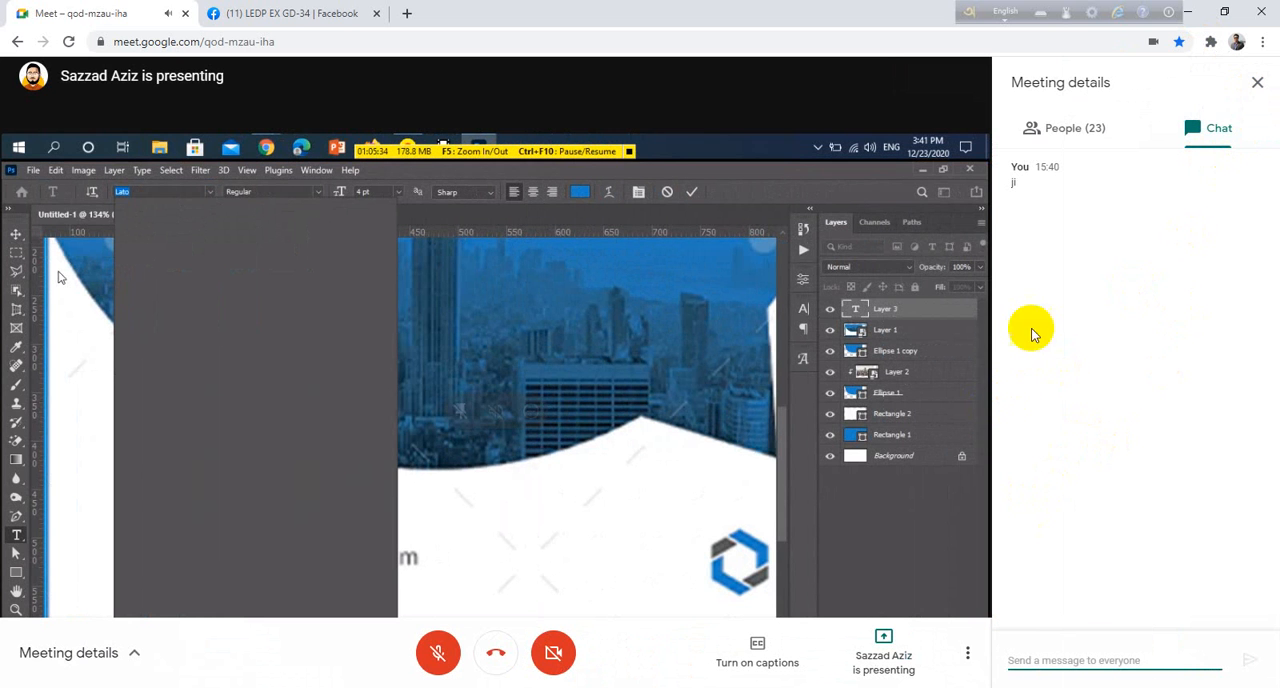
{"action": "left_click", "coordinate": [1257, 82]}
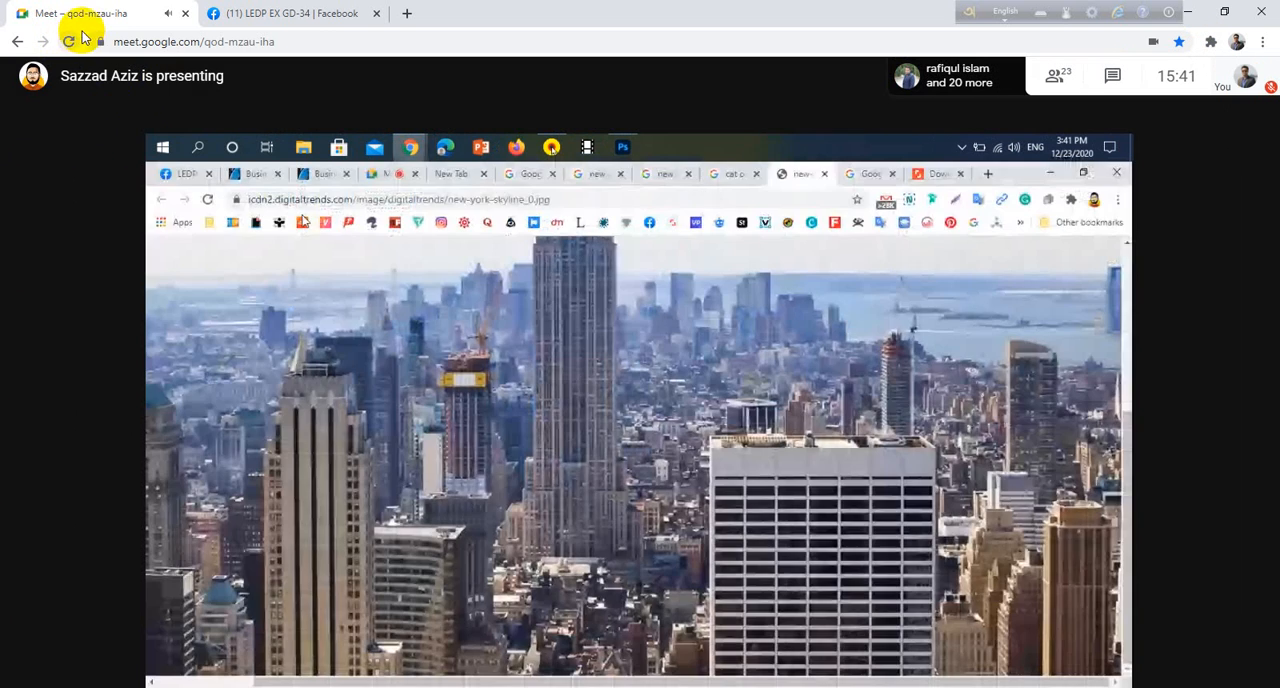
Reload the meeting page and toggle the microphone on and off
{"action": "left_click", "coordinate": [67, 39]}
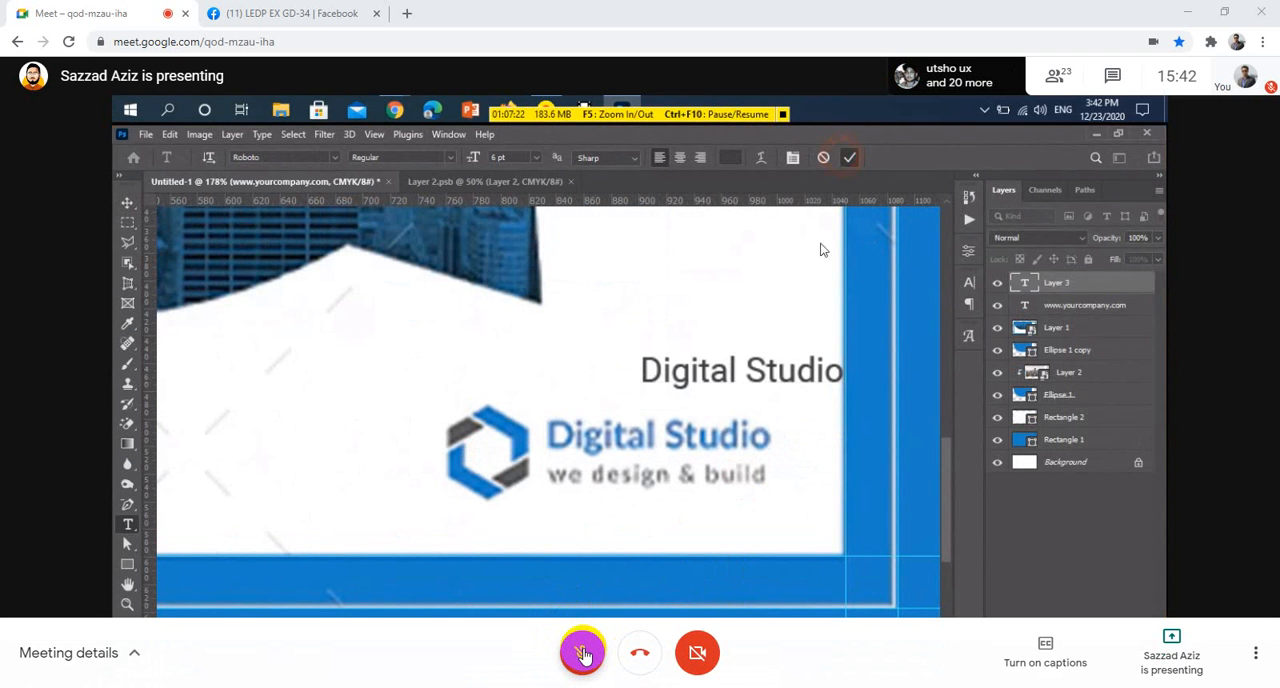
{"action": "left_click", "coordinate": [585, 655]}
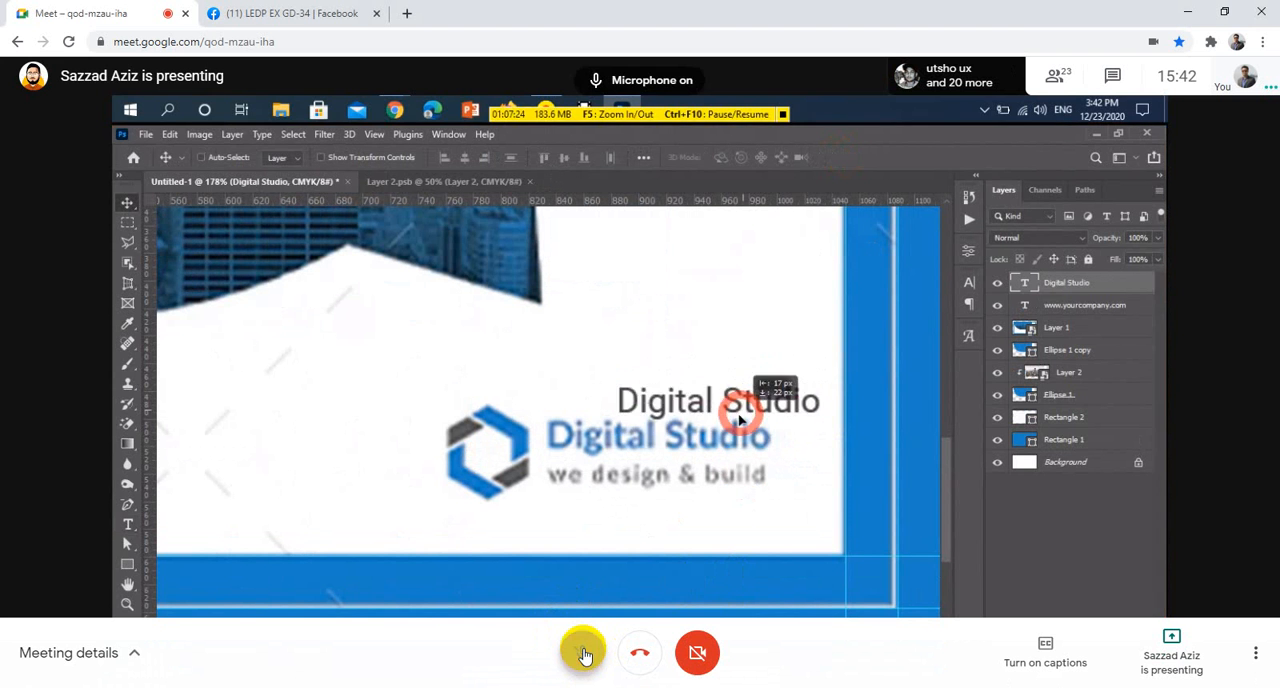
{"action": "left_click", "coordinate": [585, 655]}
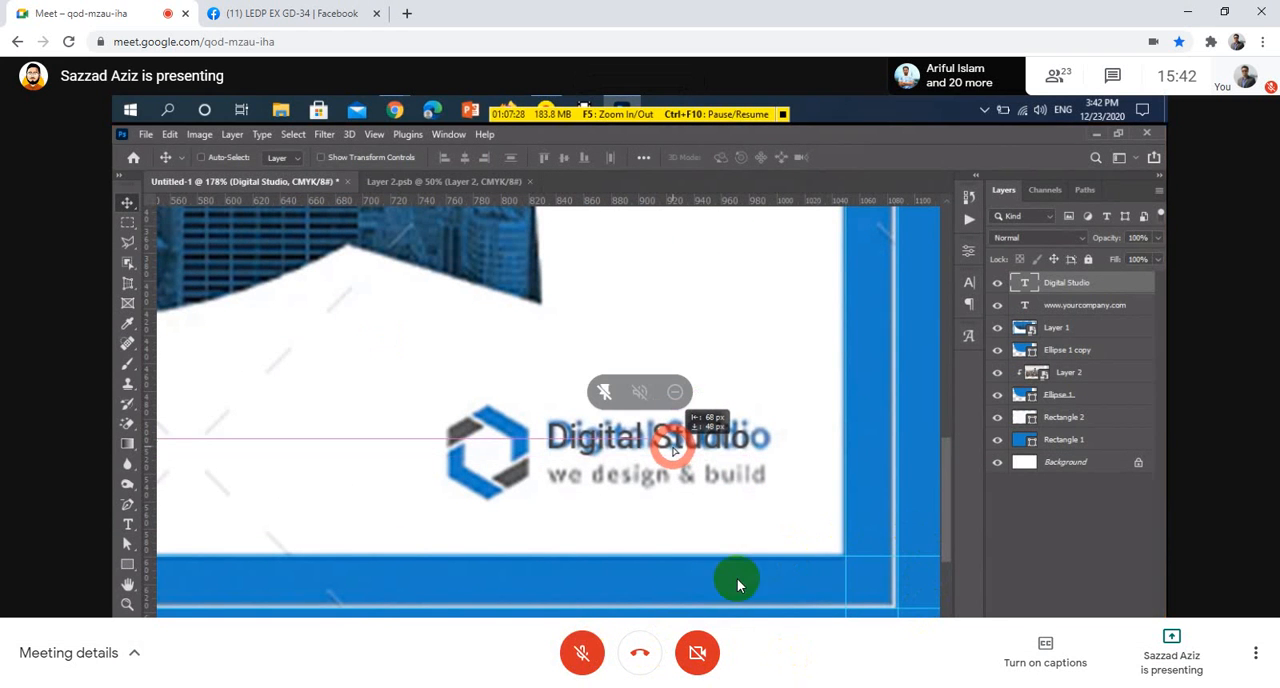
{"action": "left_click", "coordinate": [583, 660]}
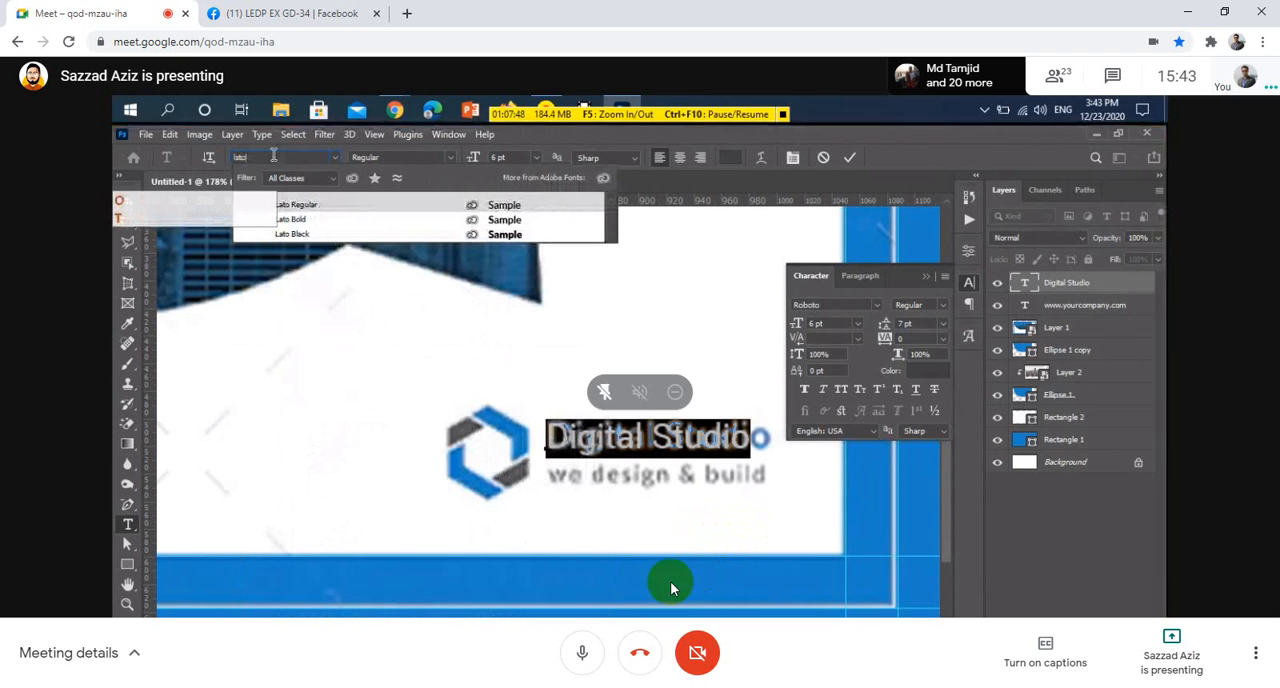
{"action": "left_click", "coordinate": [582, 652]}
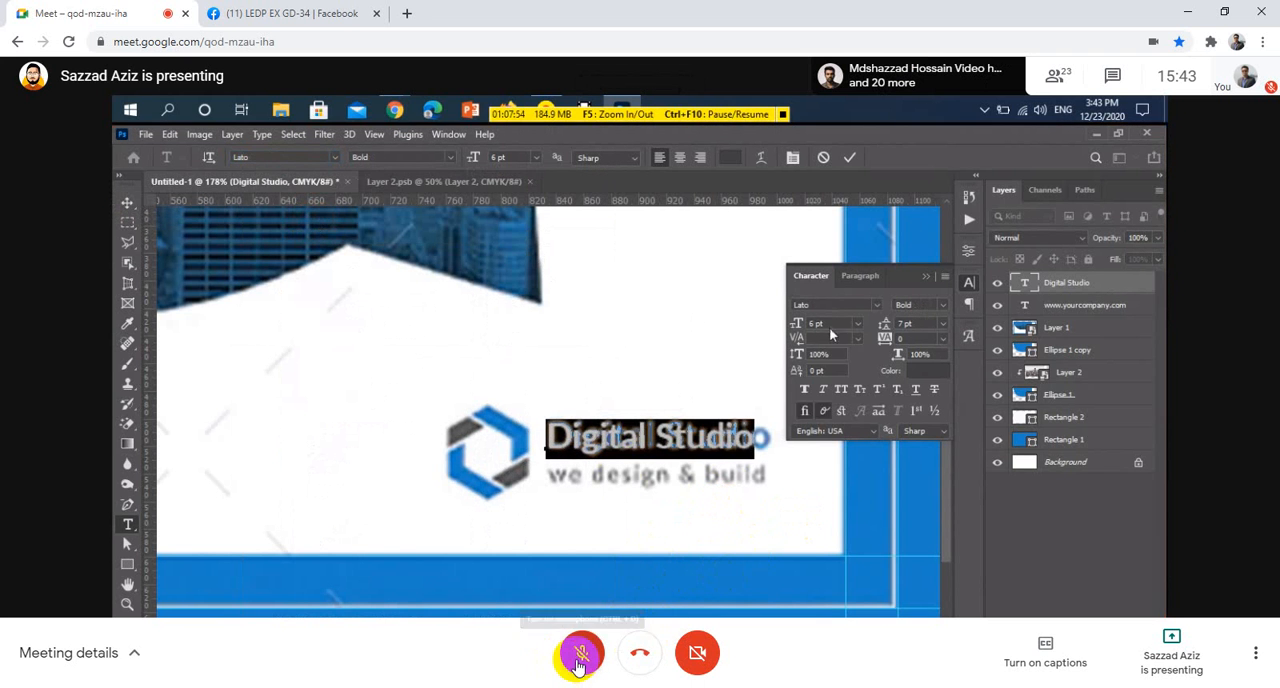
{"action": "left_click", "coordinate": [579, 660]}
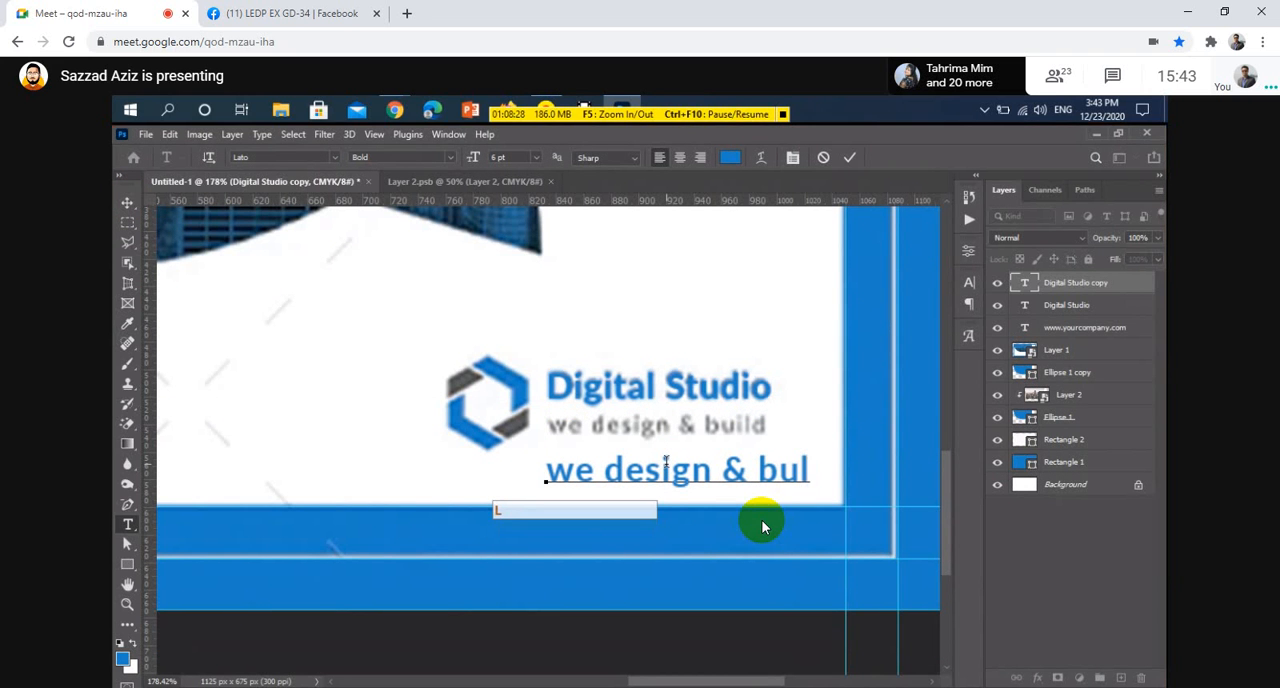
Correct the duplicated tagline text so it reads "we design & build"
{"action": "key", "text": "BackSpace"}
{"action": "type", "text": "ild"}
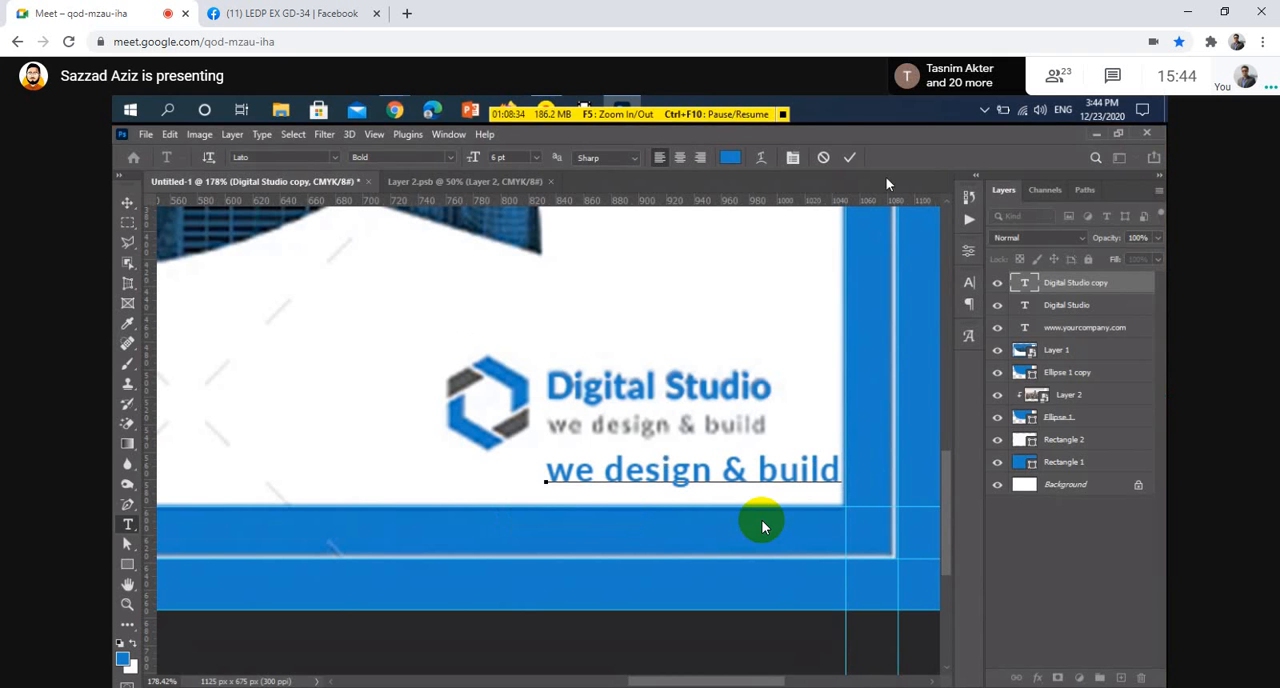
Commit the text edit and move the new tagline upward so it sits over the original tagline
{"action": "left_click", "coordinate": [849, 157]}
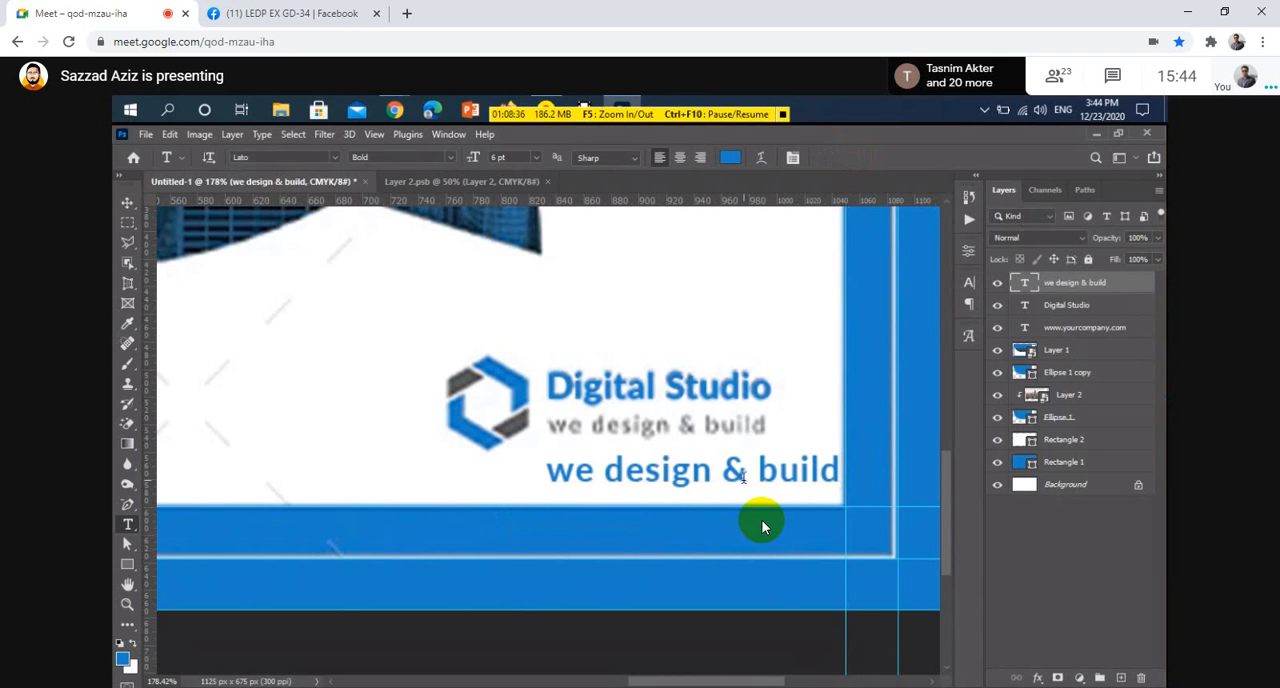
{"action": "key", "text": "v"}
{"action": "left_click_drag", "start_coordinate": [738, 474], "coordinate": [724, 447]}
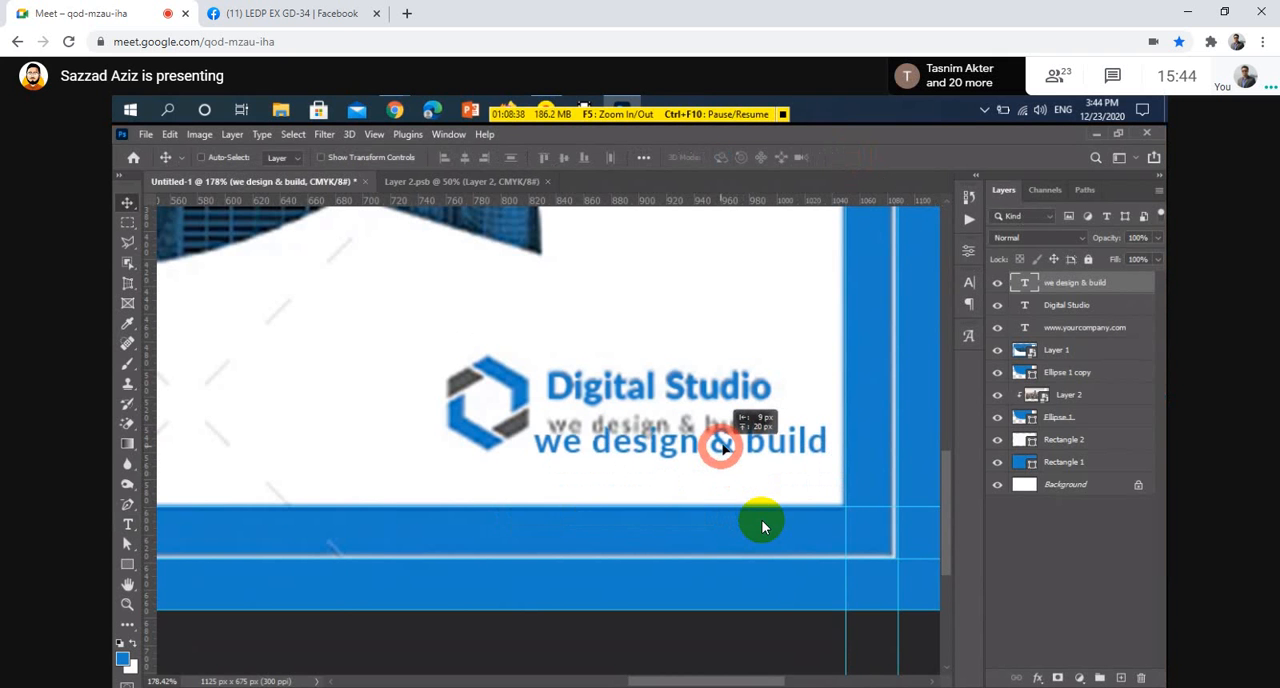
{"action": "scroll", "coordinate": [565, 450], "scroll_direction": "up", "scroll_amount": 5}
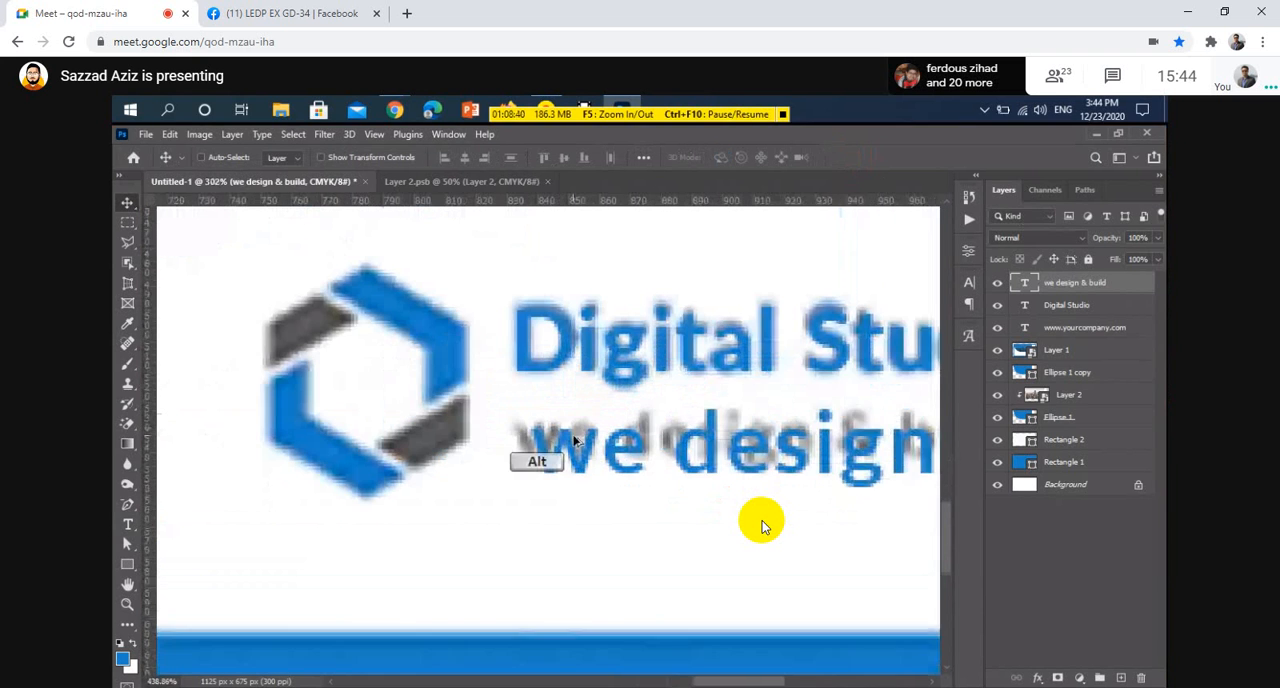
{"action": "left_click_drag", "start_coordinate": [567, 452], "coordinate": [548, 437]}
Select all of the new tagline's text and set its font size to 4 pt
{"action": "key", "text": "t"}
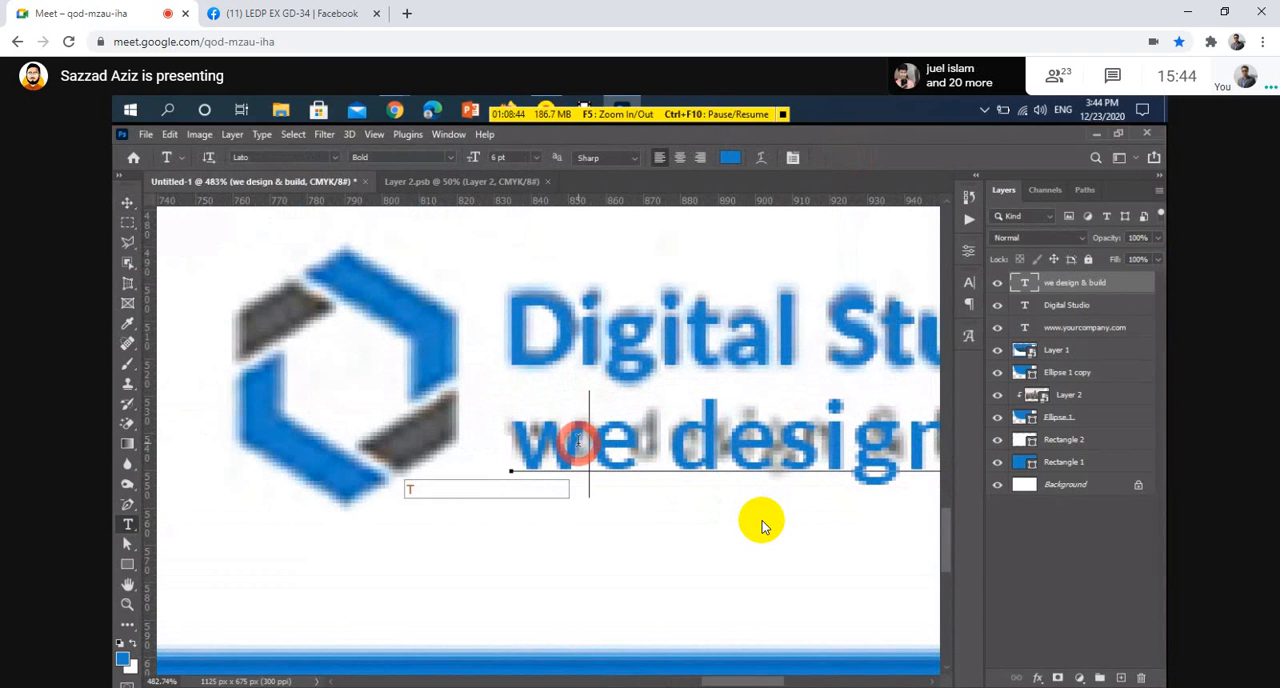
{"action": "left_click", "coordinate": [578, 441]}
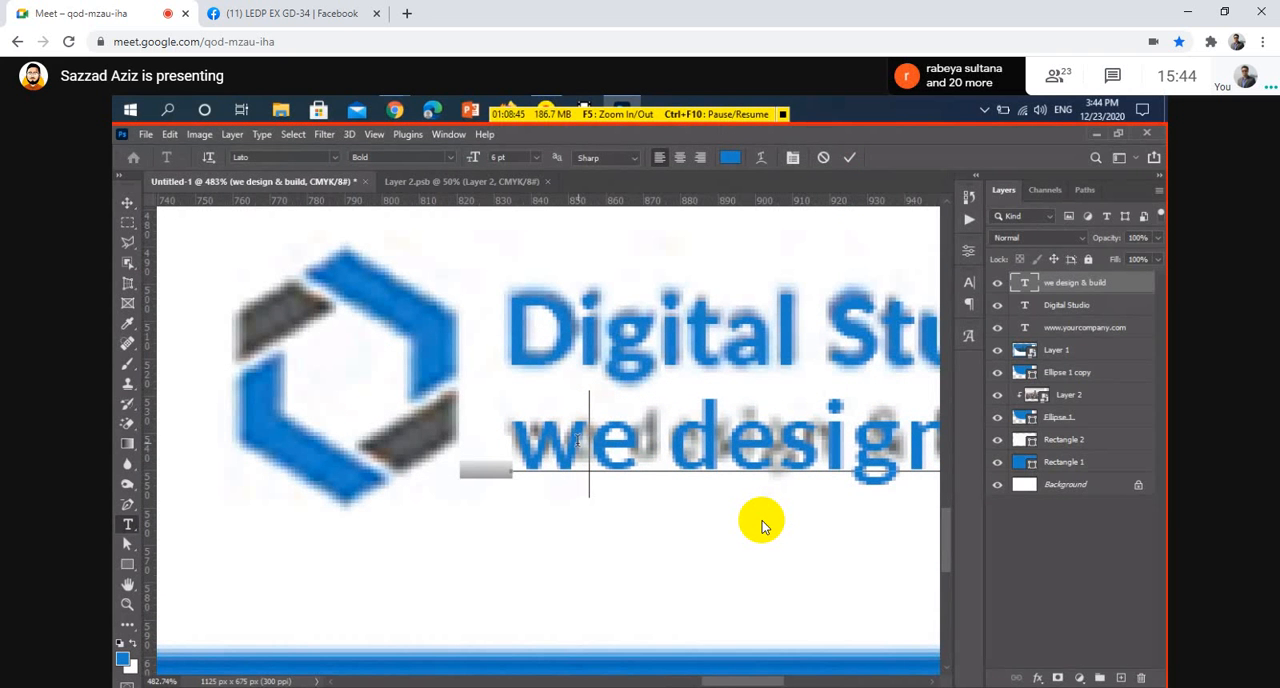
{"action": "key", "text": "ctrl+a"}
{"action": "key", "text": "ctrl+t"}
{"action": "left_click", "coordinate": [818, 323]}
{"action": "type", "text": "4"}
{"action": "key", "text": "Return"}
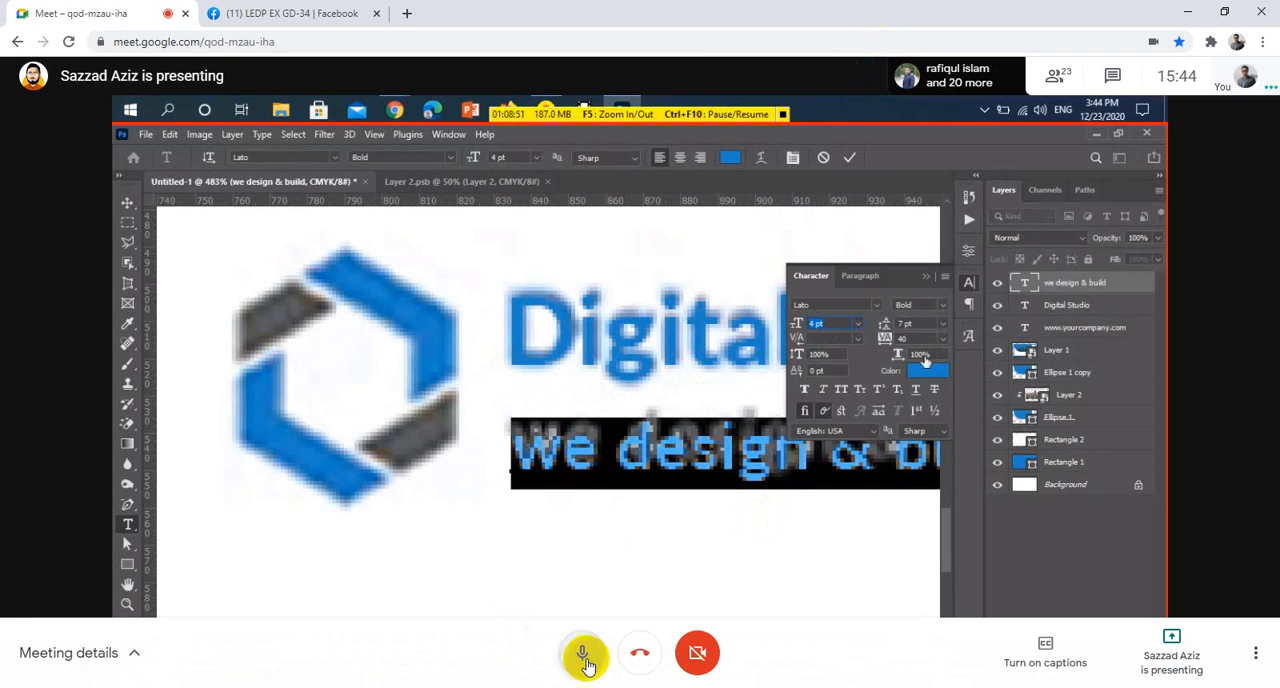
Toggle the meeting microphone on and off several times, finishing with it turned off
{"action": "left_click", "coordinate": [584, 658]}
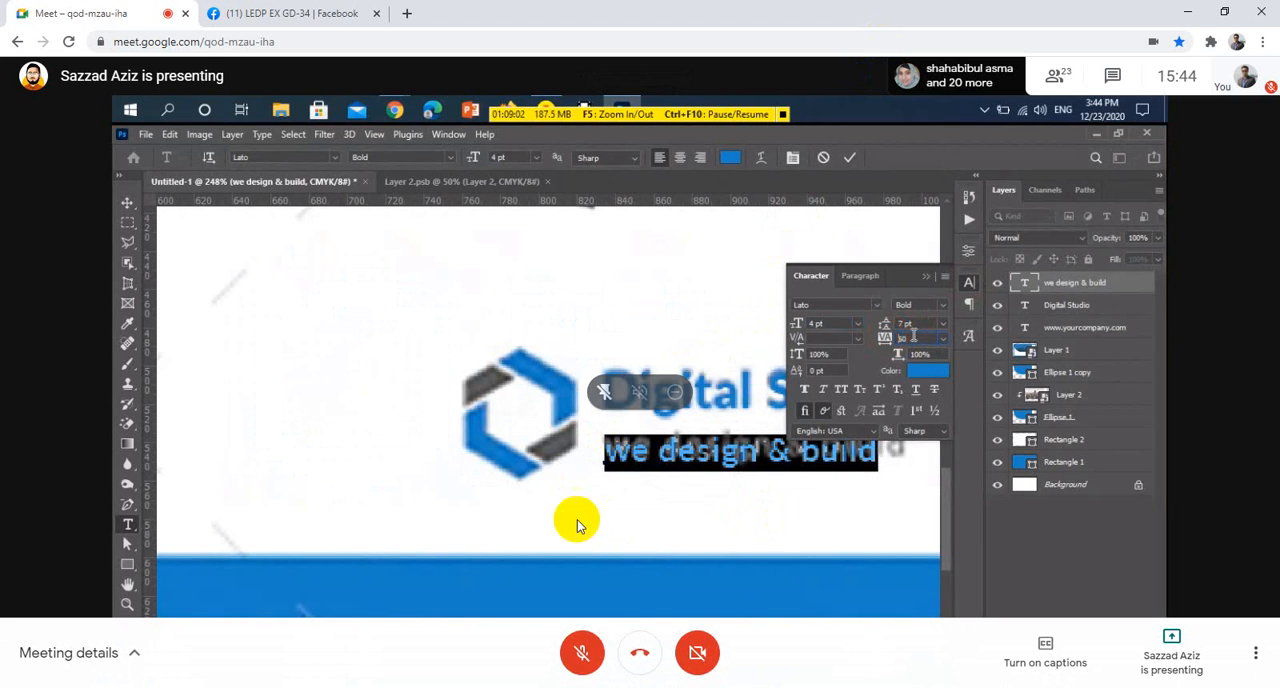
{"action": "left_click", "coordinate": [581, 664]}
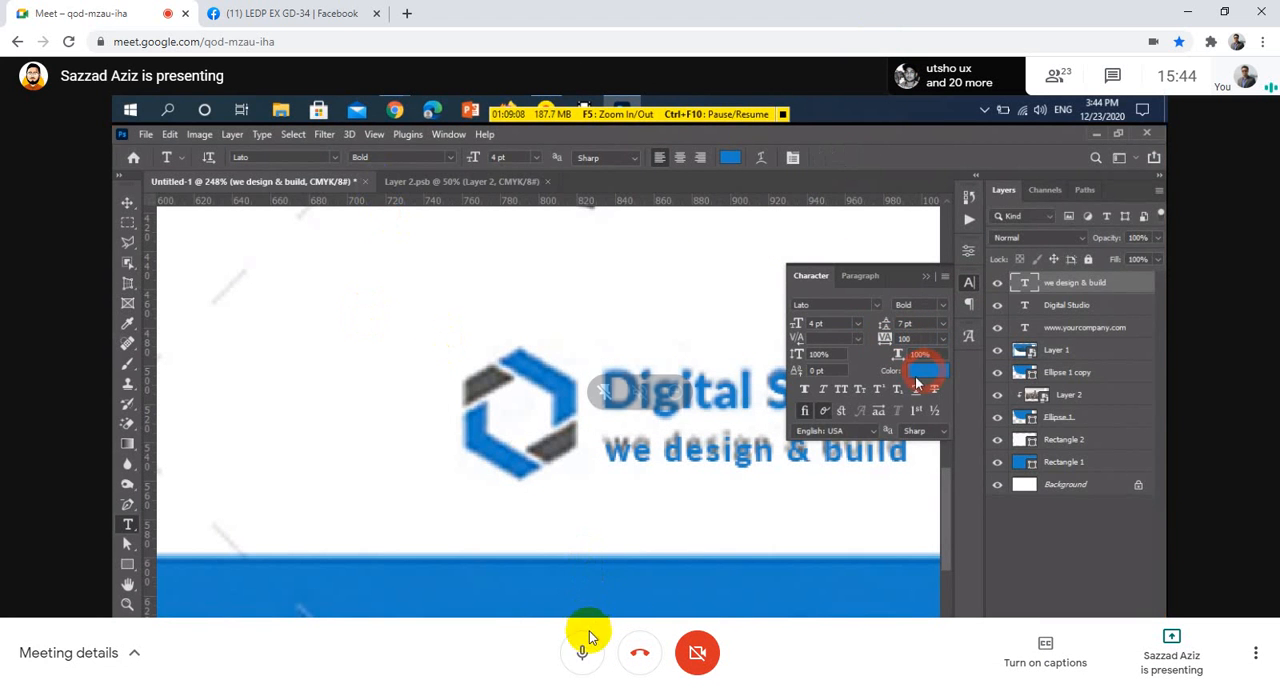
{"action": "left_click", "coordinate": [584, 657]}
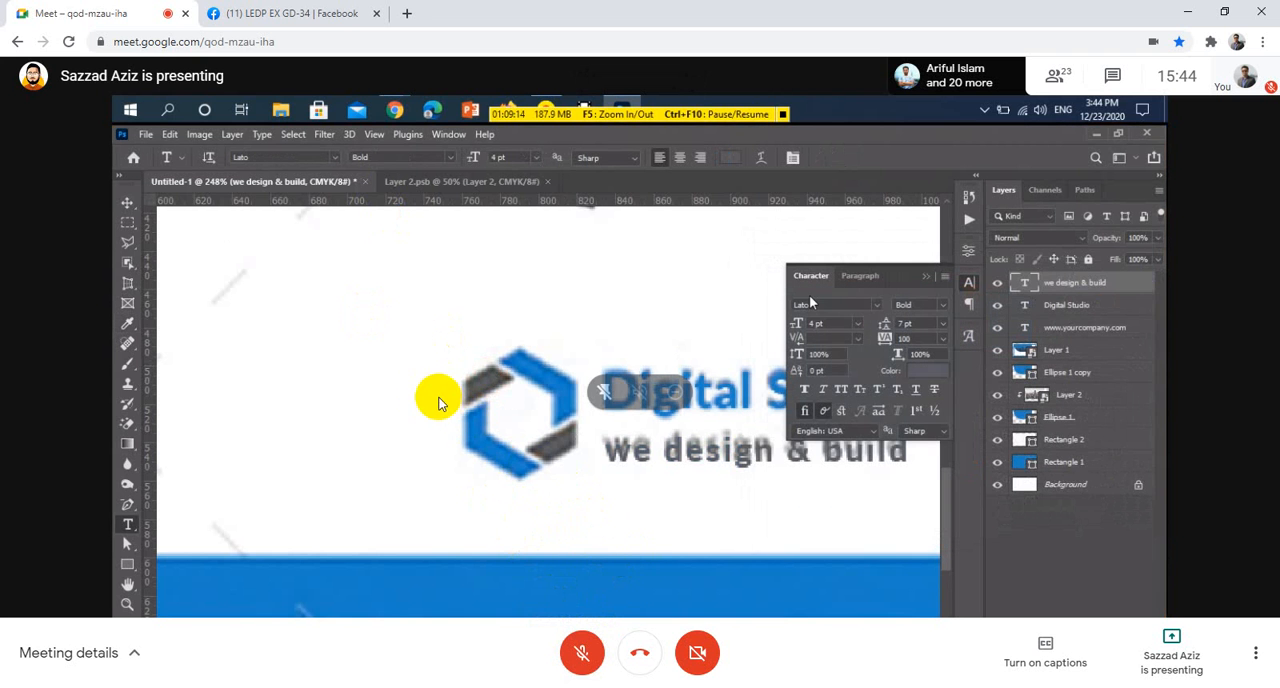
{"action": "left_click", "coordinate": [582, 652]}
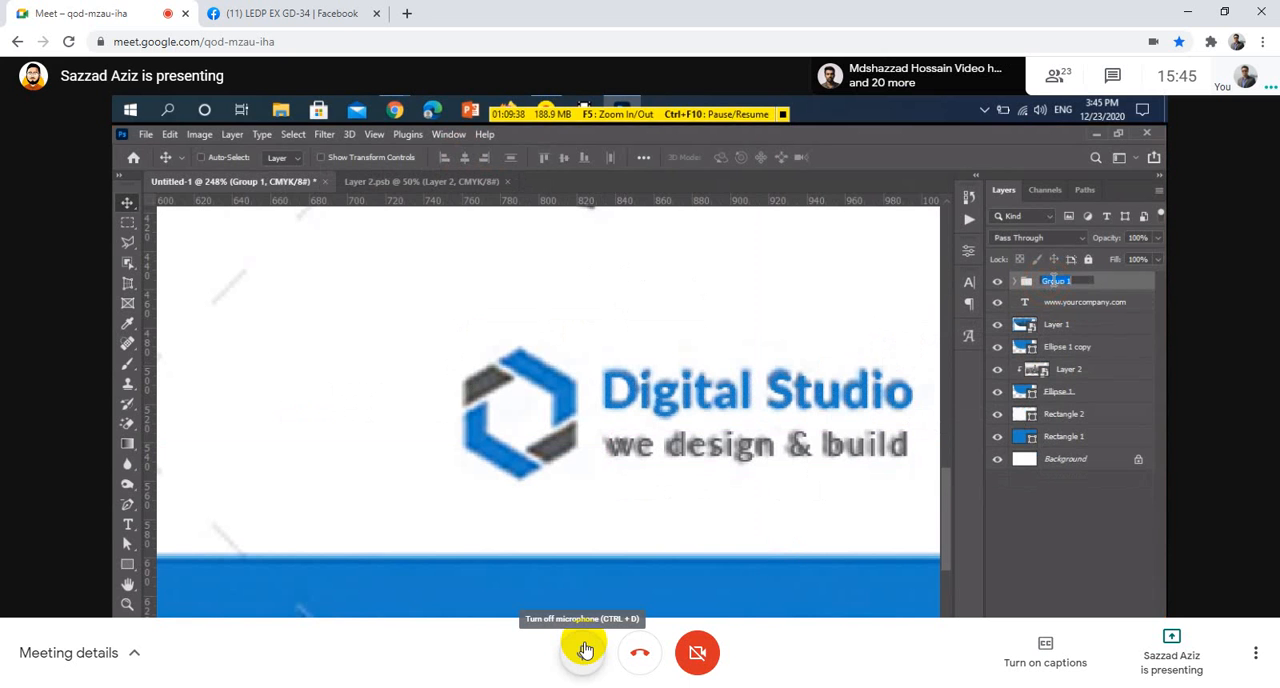
{"action": "left_click", "coordinate": [585, 650]}
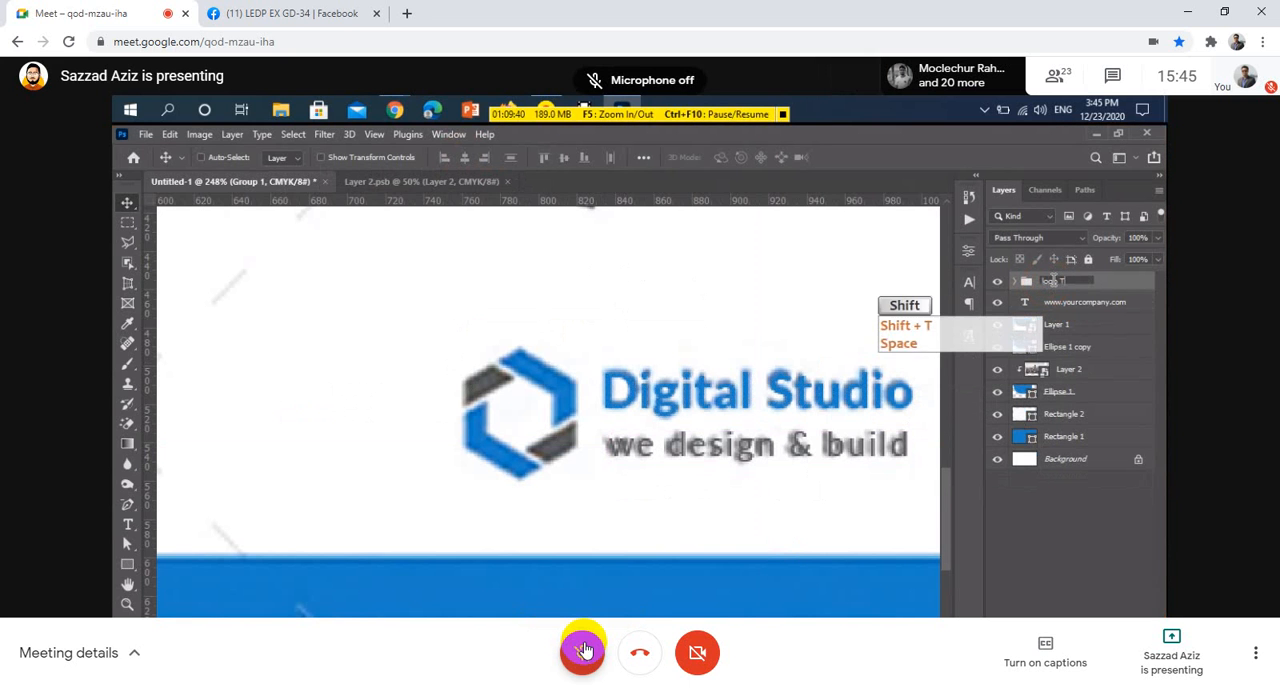
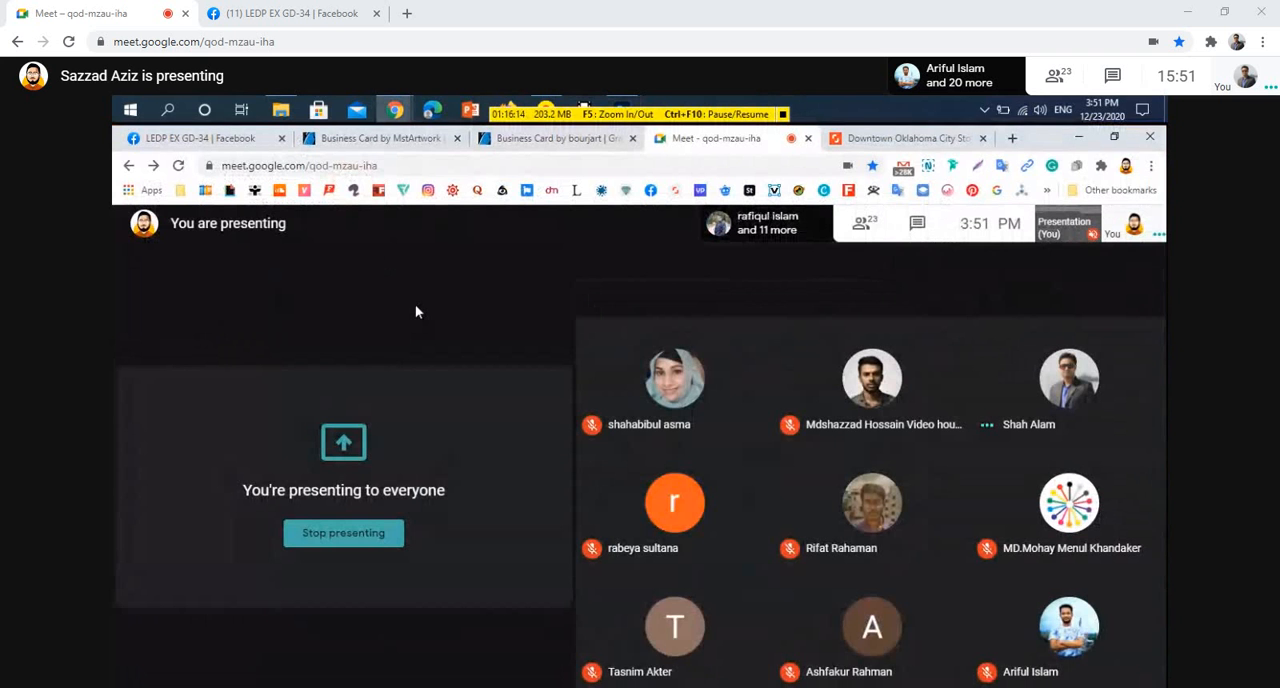
Bring the portrait photo document into view and unlock its Background layer
{"action": "left_click", "coordinate": [566, 660]}
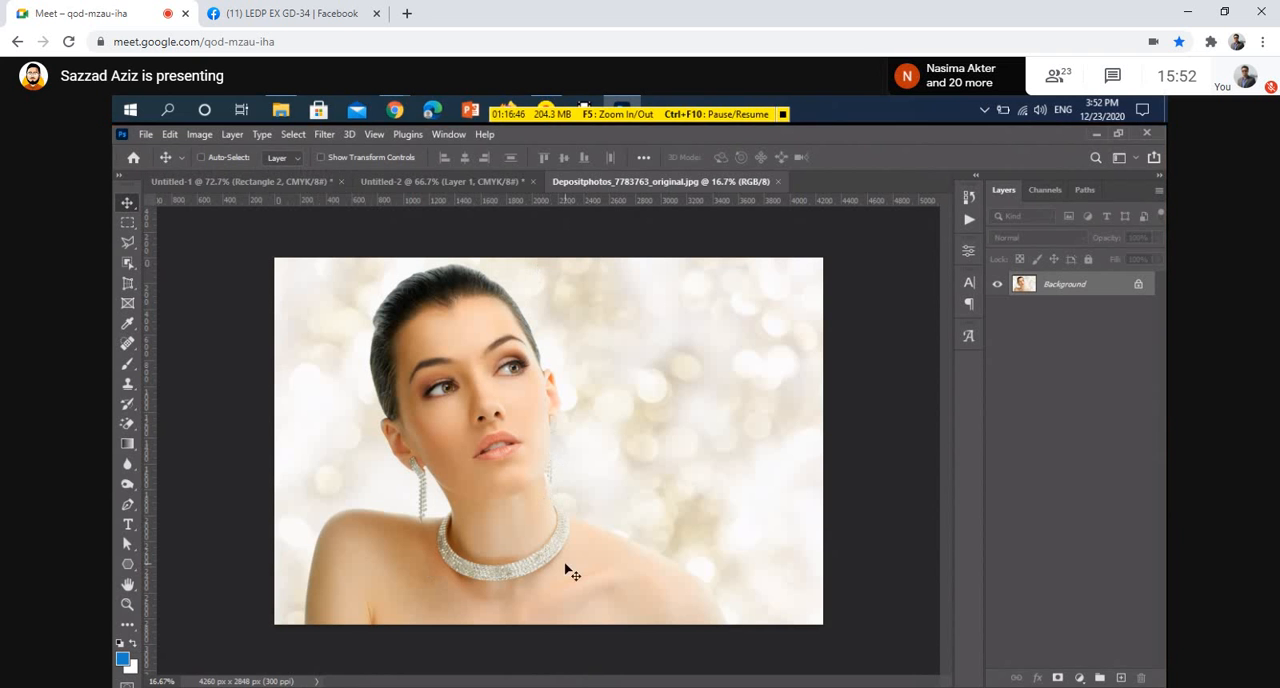
{"action": "left_click", "coordinate": [1138, 286]}
Zoom the portrait to 100% and pan around to examine the photo's detail
{"action": "scroll", "coordinate": [500, 425], "scroll_direction": "up", "scroll_amount": 2}
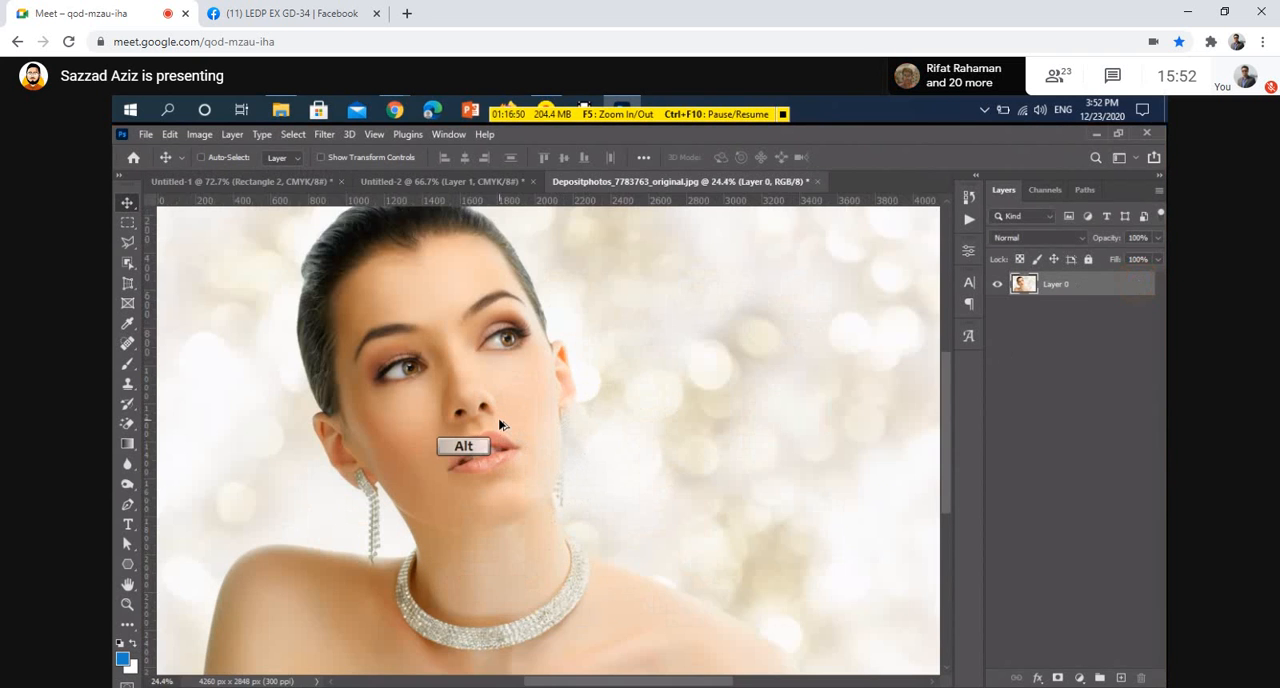
{"action": "scroll", "coordinate": [500, 425], "scroll_direction": "up", "scroll_amount": 1}
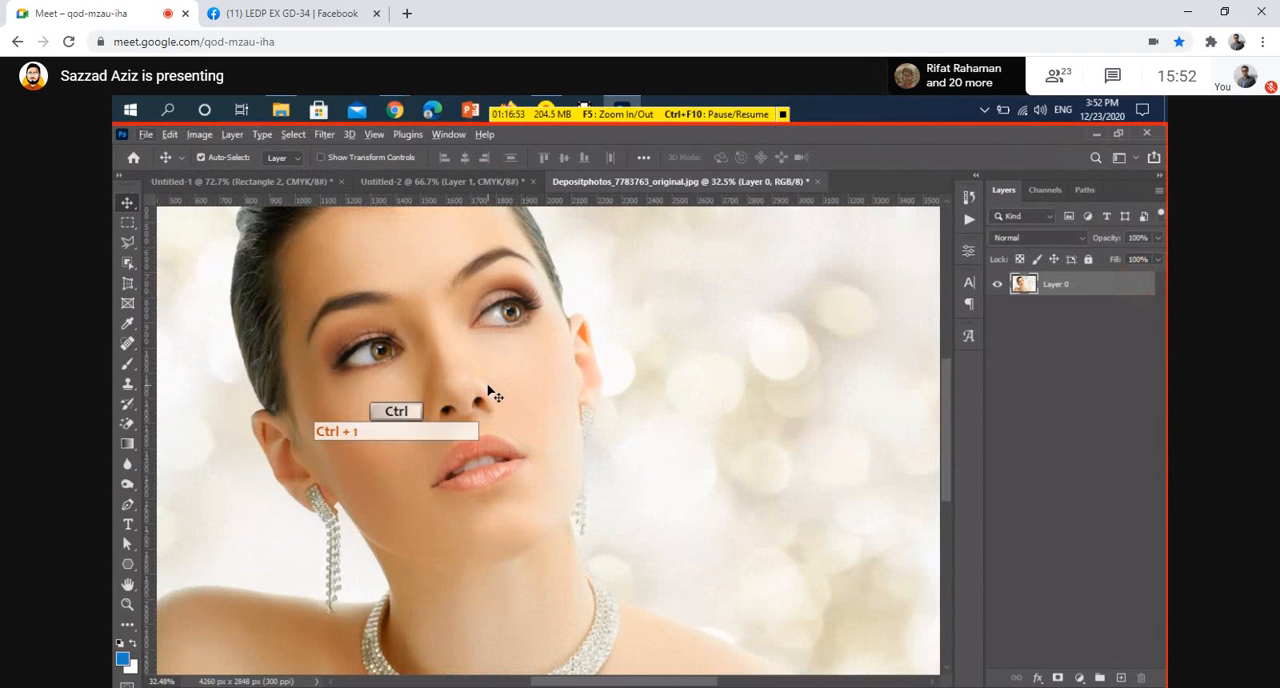
{"action": "key", "text": "ctrl+1"}
{"action": "key", "text": "space"}
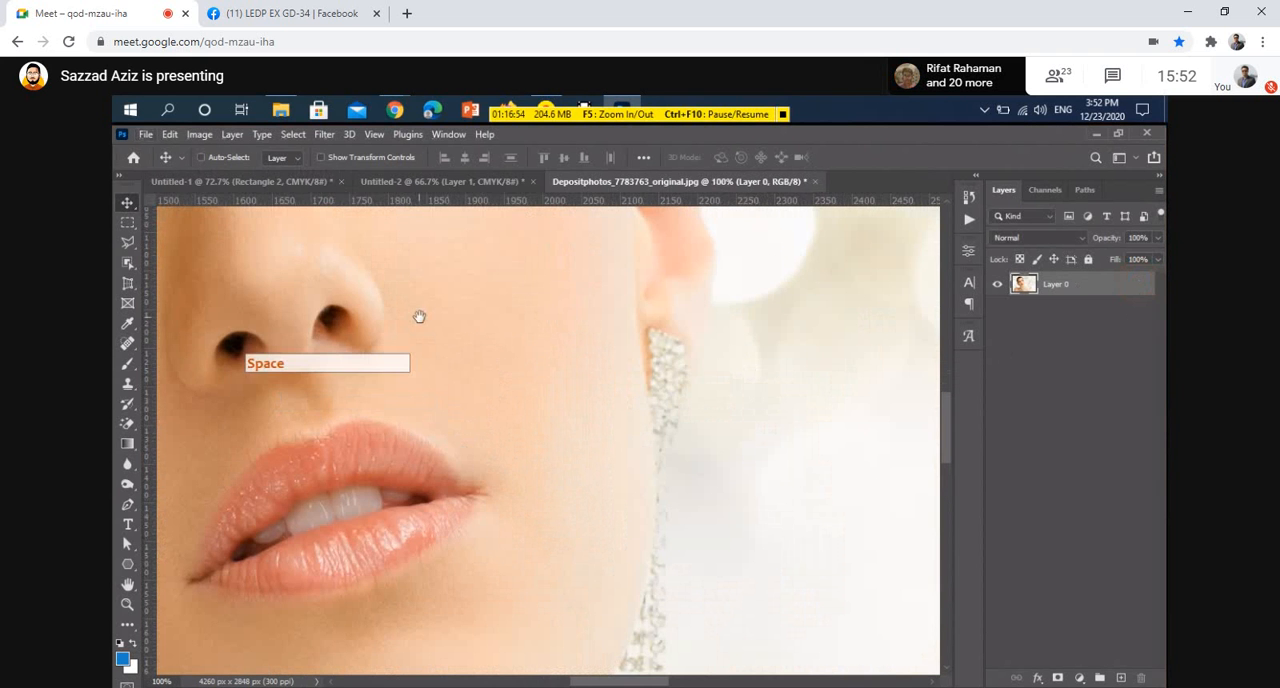
{"action": "left_click_drag", "start_coordinate": [419, 317], "coordinate": [512, 454]}
{"action": "left_click_drag", "start_coordinate": [391, 507], "coordinate": [480, 514]}
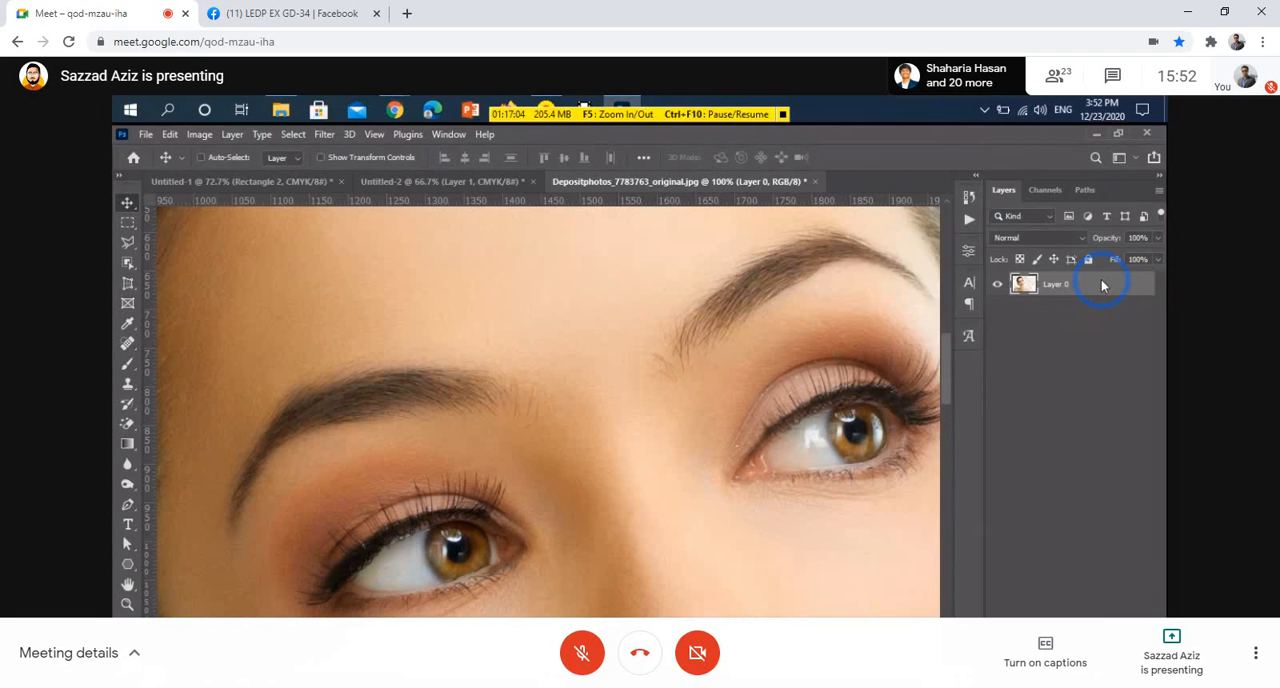
Duplicate the photo layer and convert the copy to a smart object
{"action": "right_click", "coordinate": [1102, 285]}
{"action": "left_click", "coordinate": [1135, 287]}
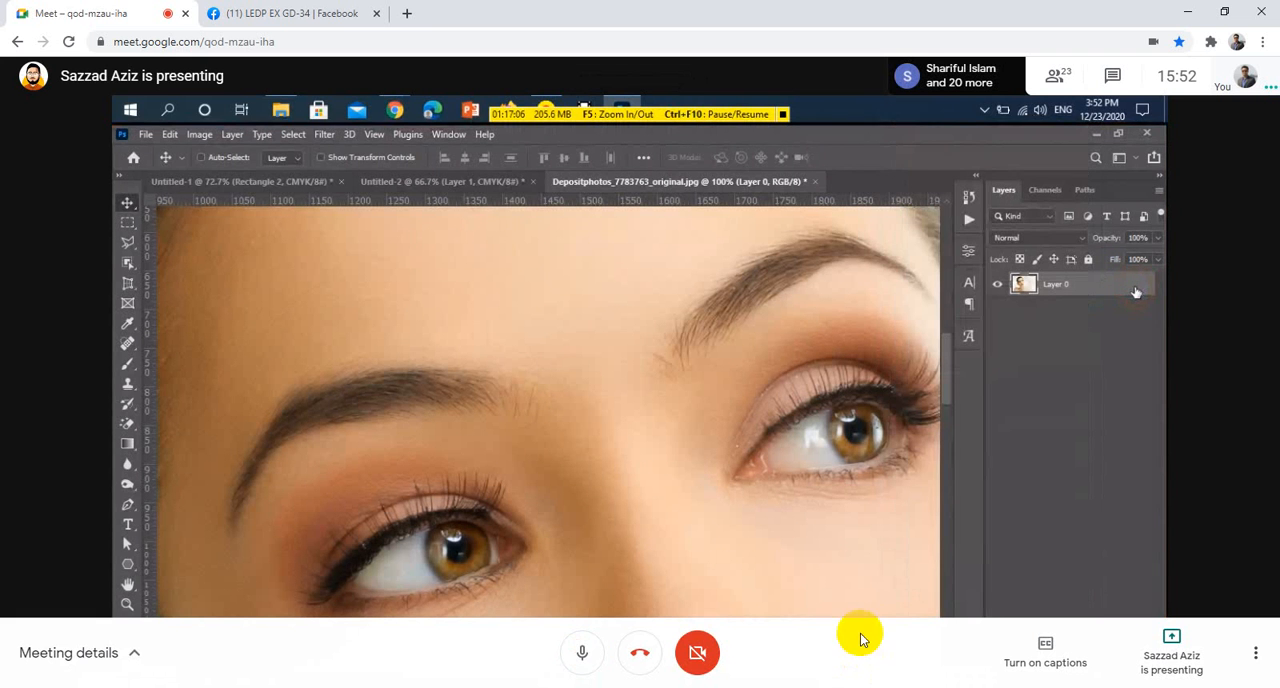
{"action": "key", "text": "ctrl"}
{"action": "key", "text": "ctrl+j"}
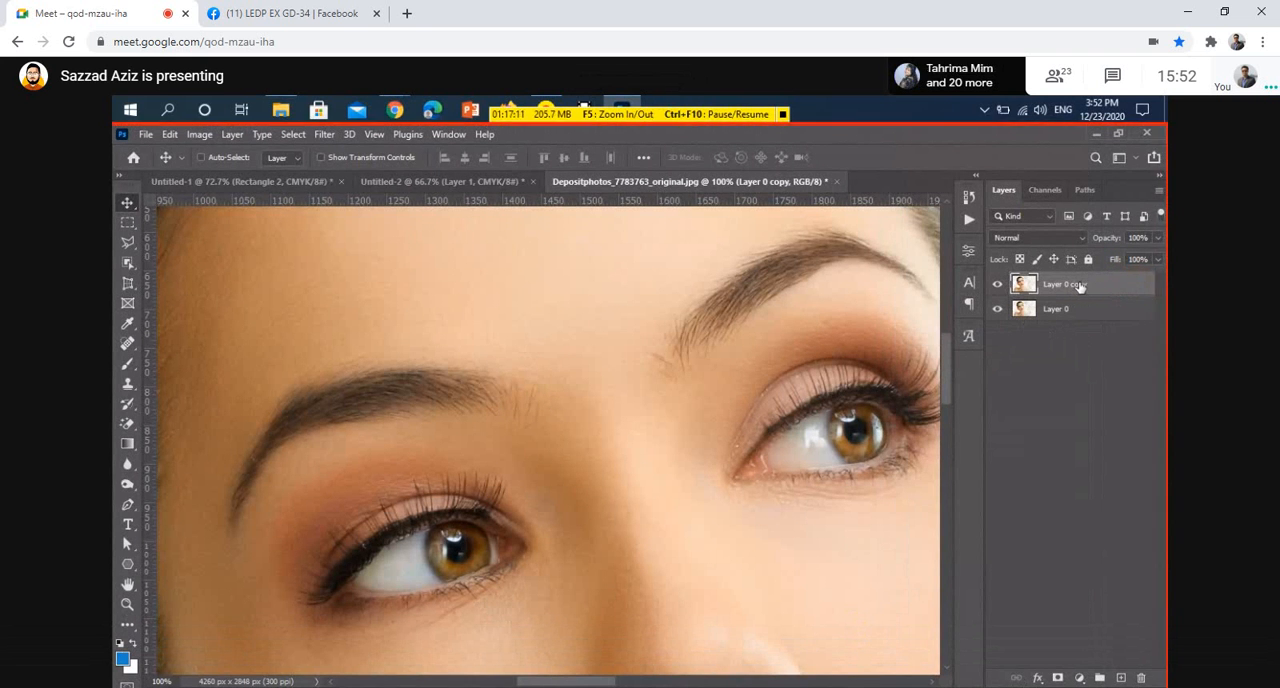
{"action": "right_click", "coordinate": [1079, 285]}
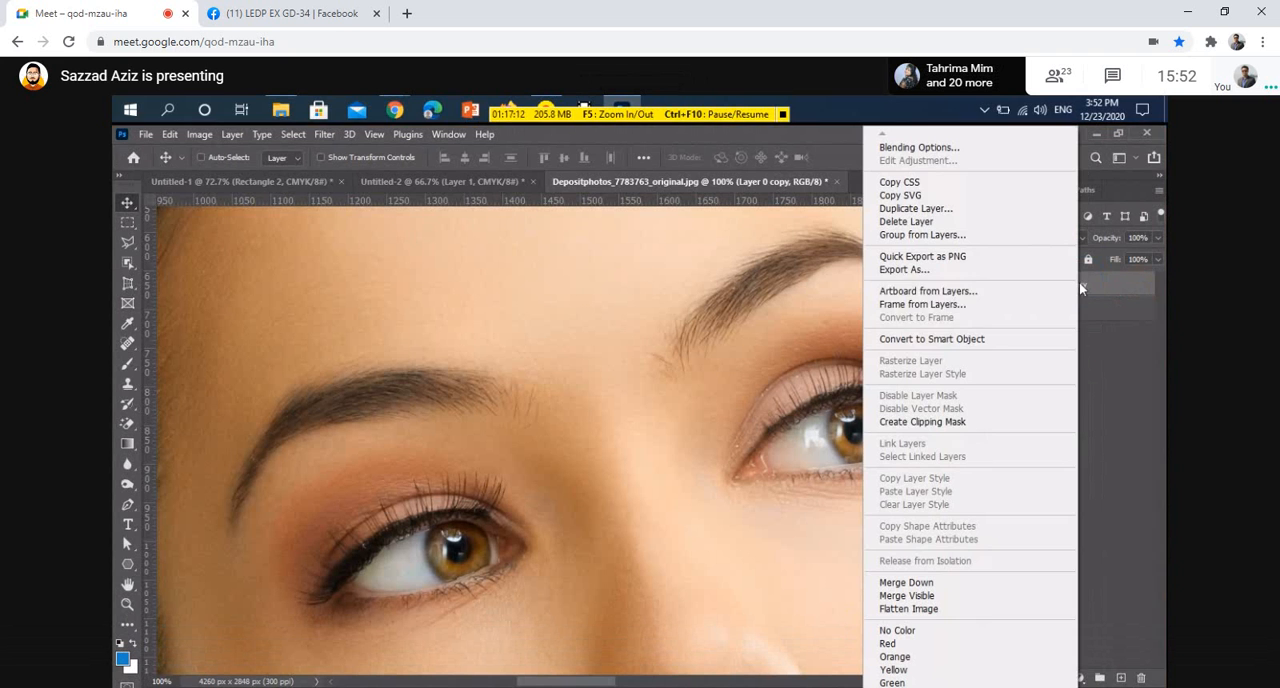
{"action": "left_click", "coordinate": [983, 340]}
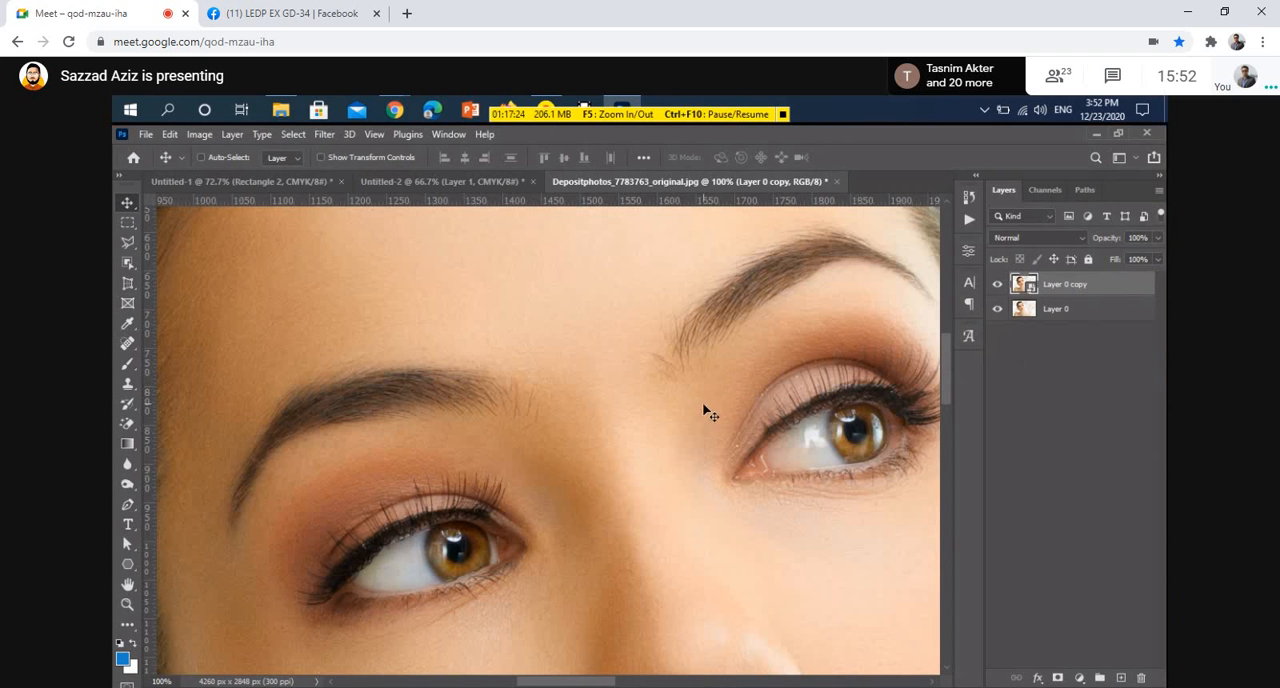
Select the original Layer 0 and scale it down to a tiny thumbnail near the canvas bottom edge
{"action": "scroll", "coordinate": [706, 410], "scroll_direction": "down", "scroll_amount": 5}
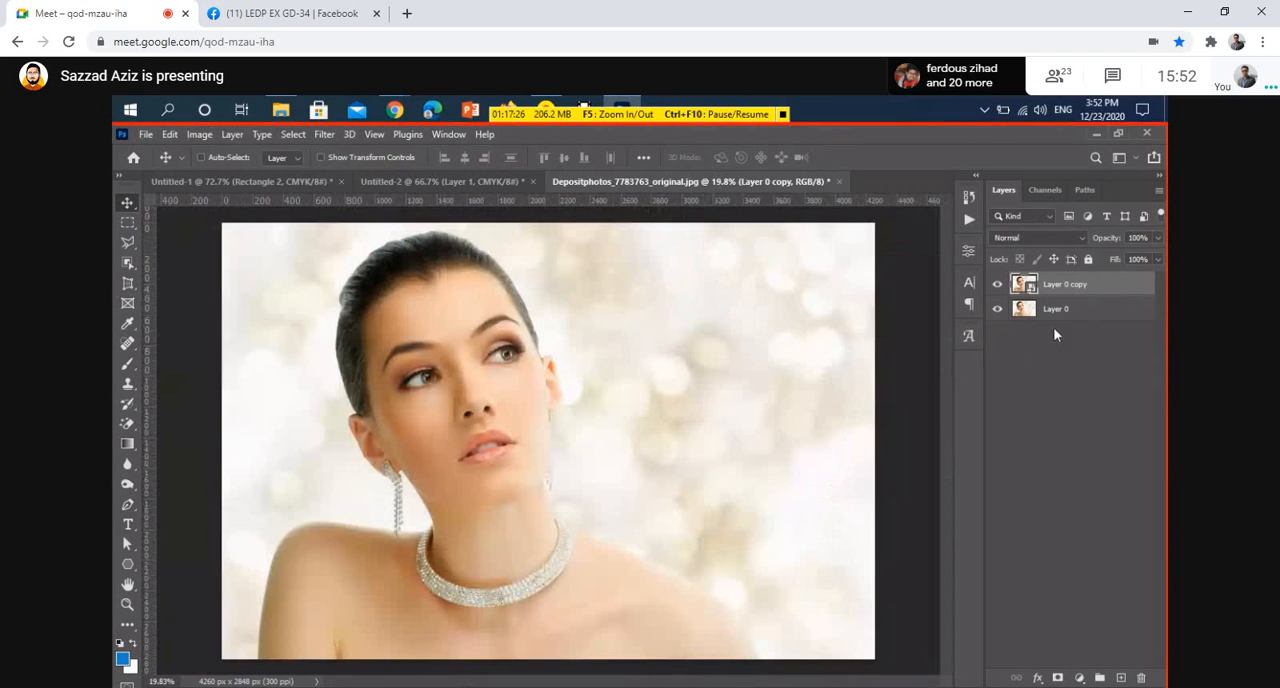
{"action": "left_click", "coordinate": [1094, 311], "text": "ctrl"}
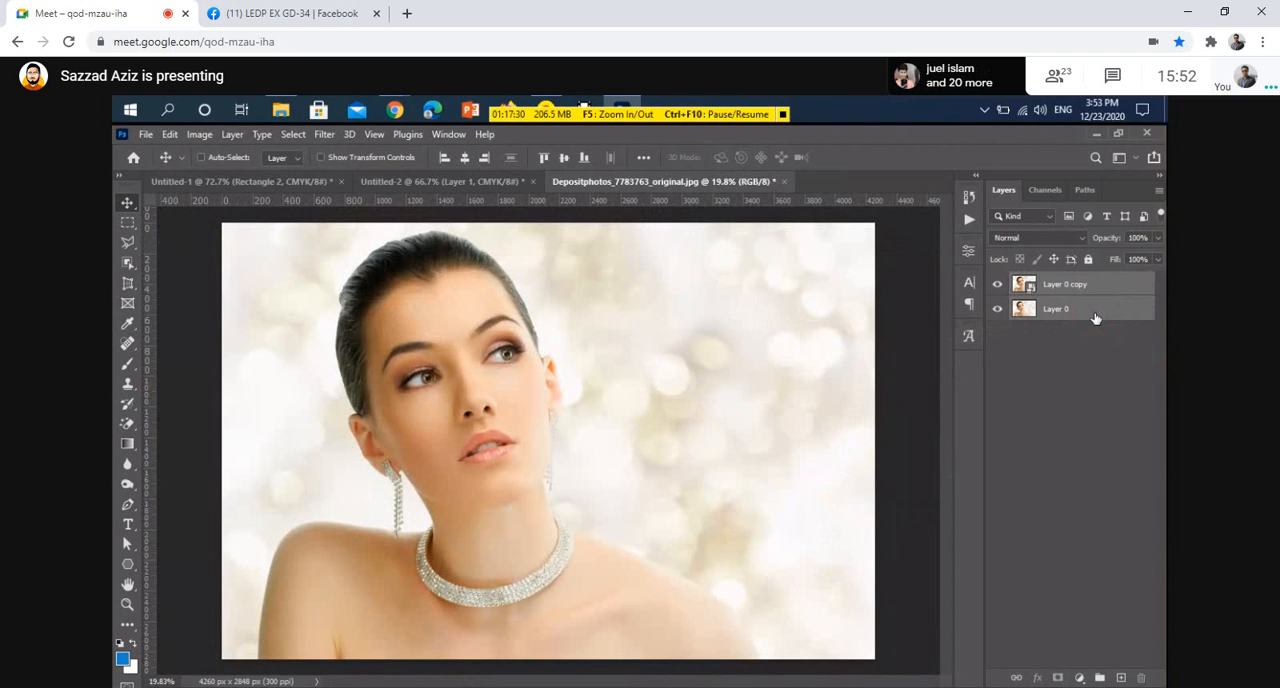
{"action": "key", "text": "ctrl+t"}
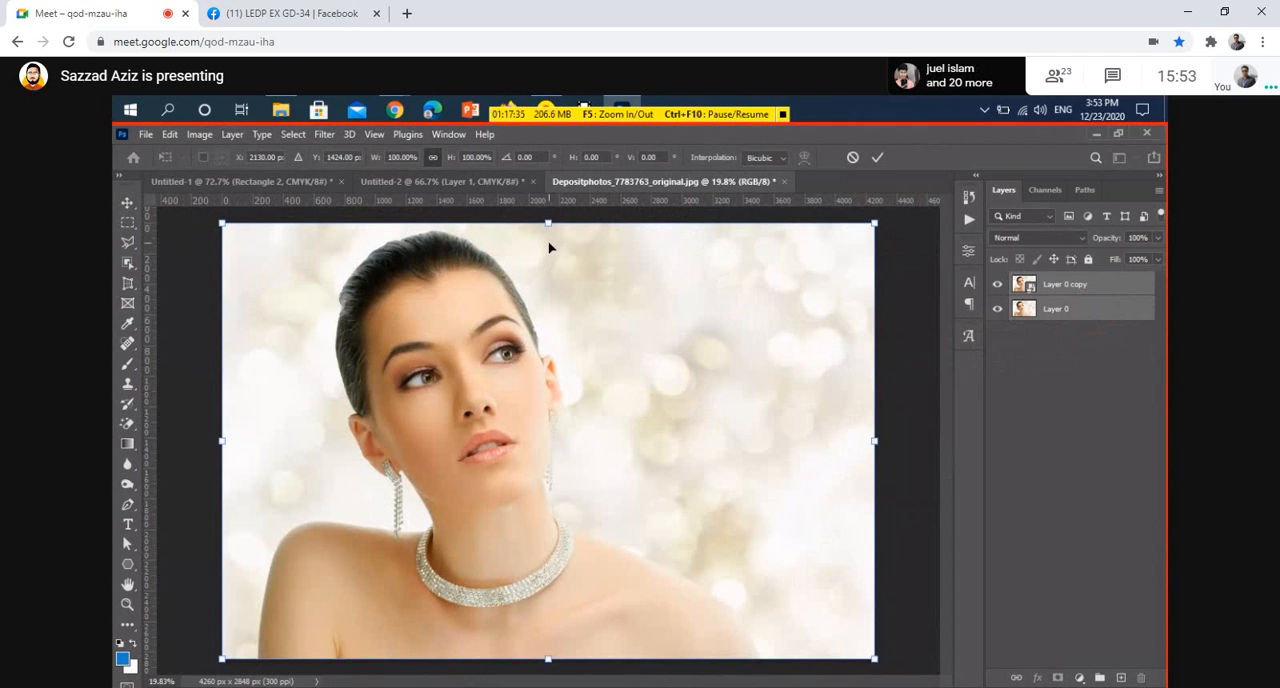
{"action": "left_click_drag", "start_coordinate": [549, 224], "coordinate": [575, 605]}
{"action": "key", "text": "Return"}
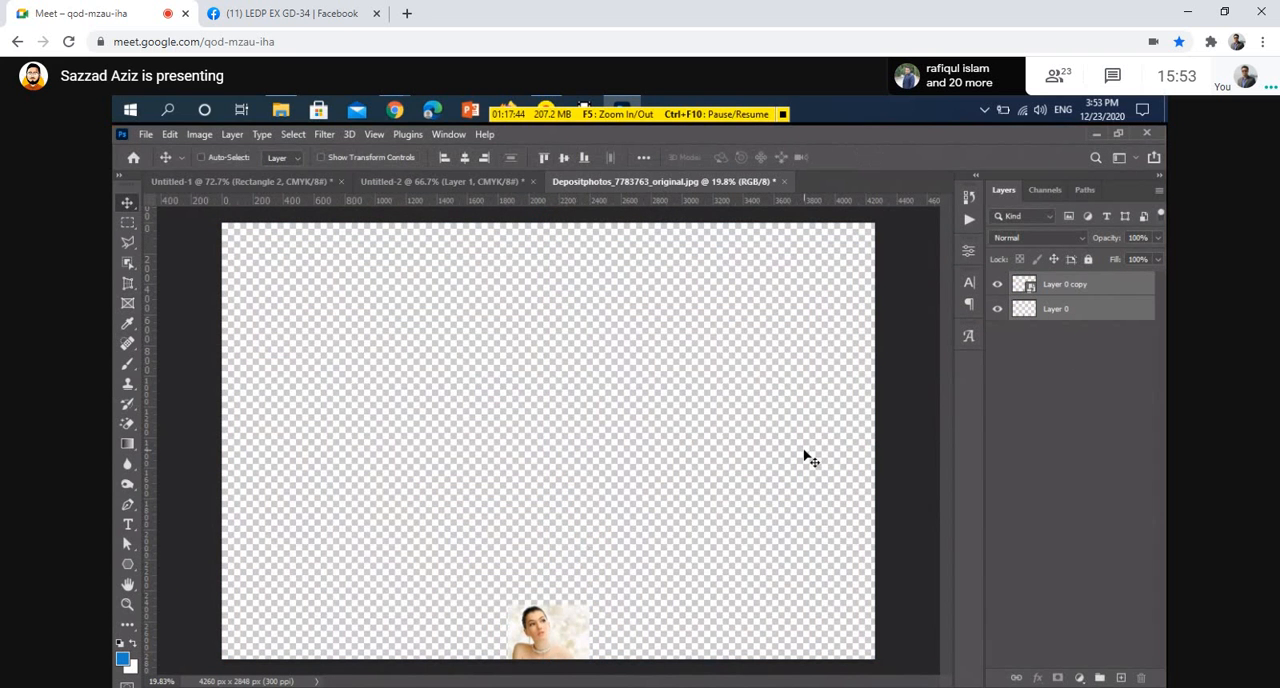
Scale the shrunken Layer 0 back up so it fills the whole canvas again
{"action": "key", "text": "ctrl"}
{"action": "key", "text": "ctrl+t"}
{"action": "left_click", "coordinate": [714, 500]}
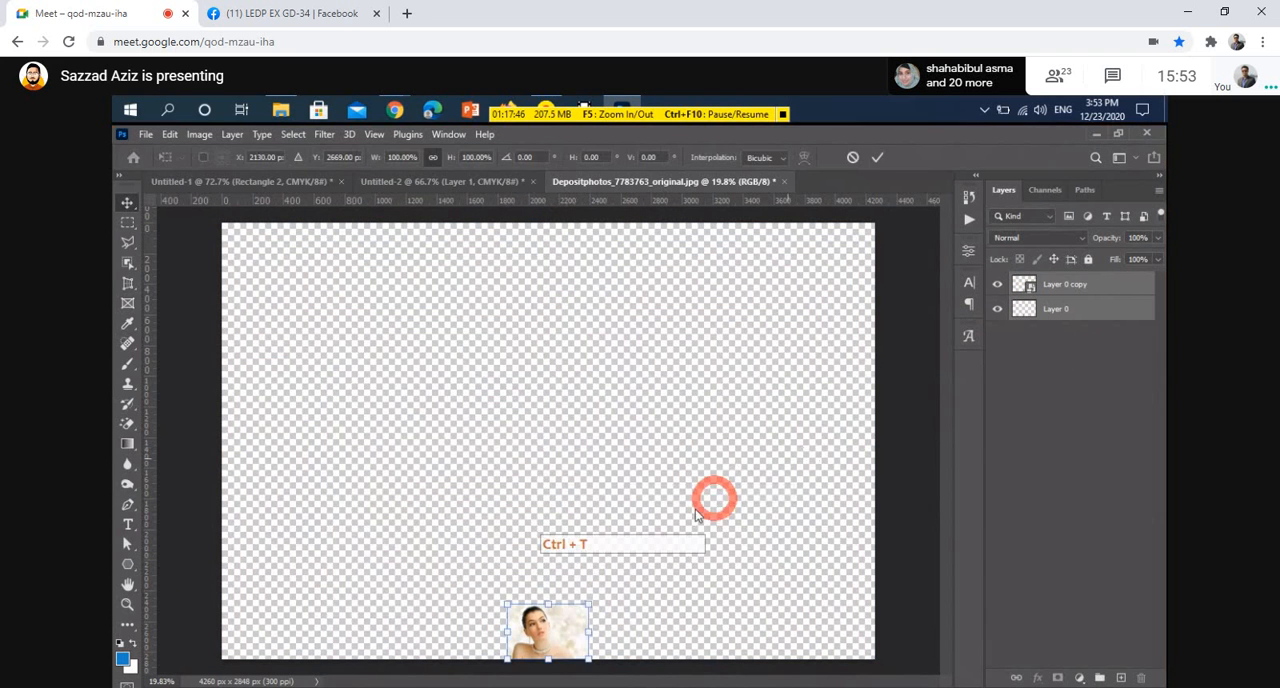
{"action": "key", "text": "ctrl+t"}
{"action": "left_click", "coordinate": [550, 606]}
{"action": "left_click_drag", "start_coordinate": [550, 606], "coordinate": [582, 223]}
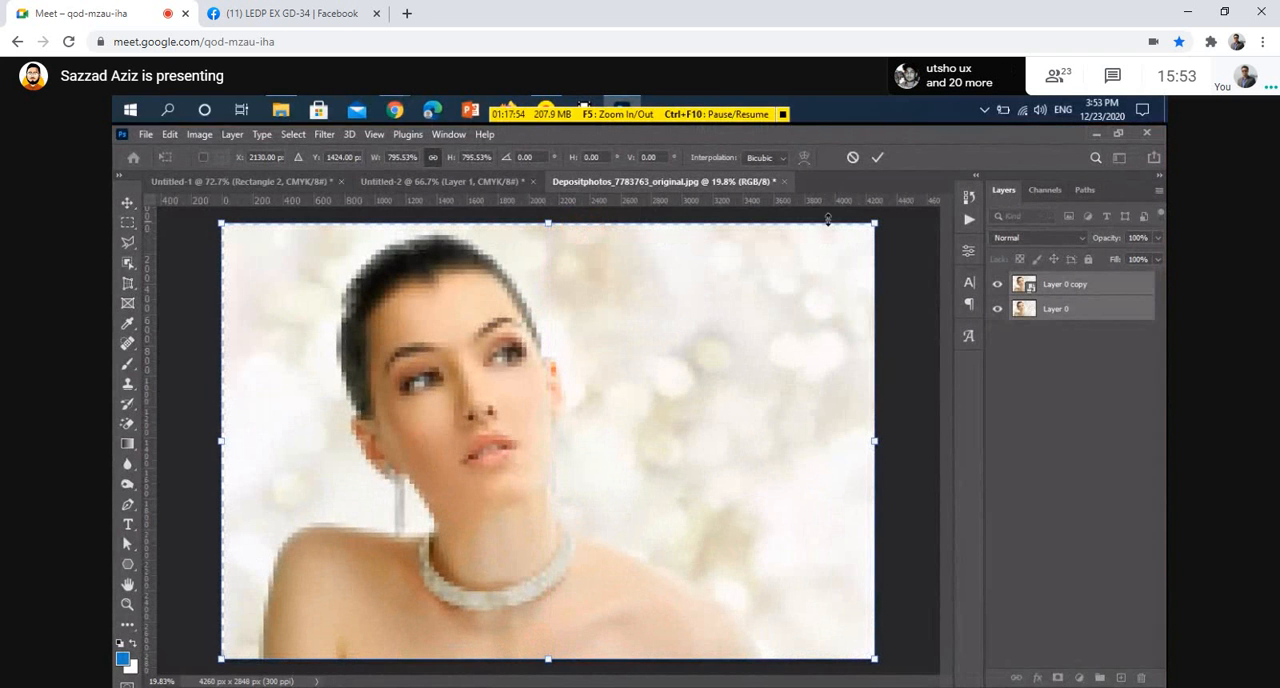
{"action": "left_click", "coordinate": [877, 157]}
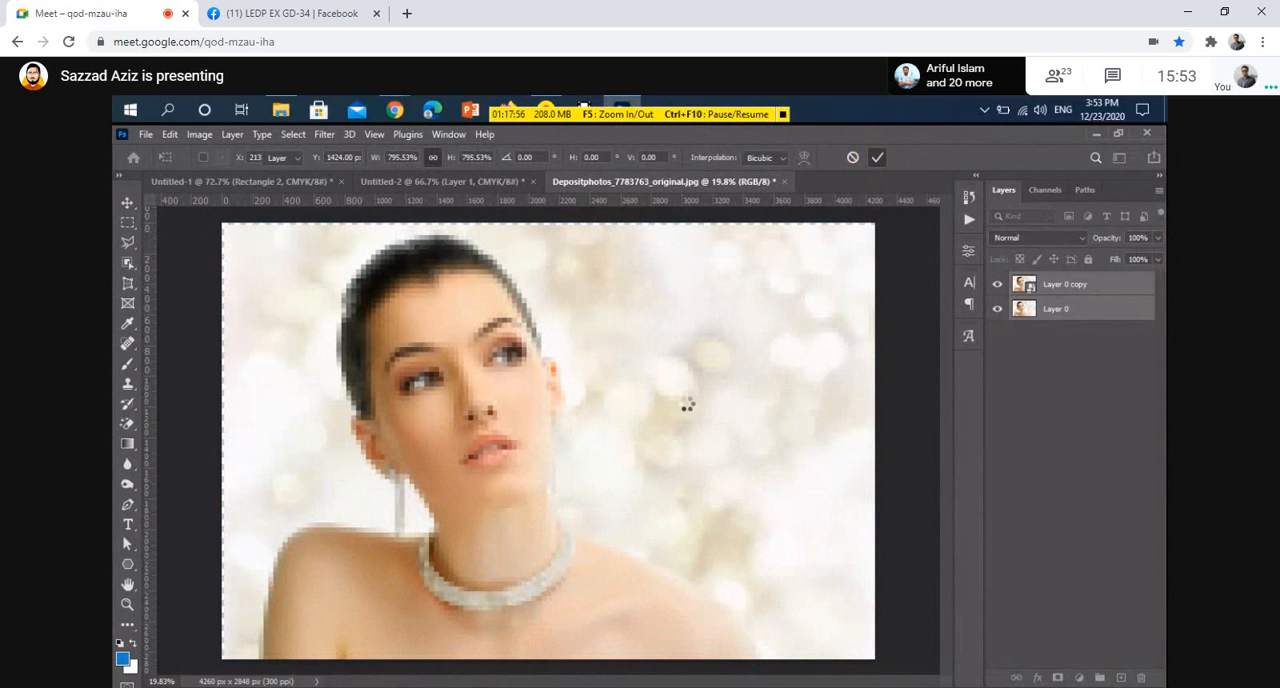
Select the smart object copy, zoom in, and toggle its visibility to compare it with the rescaled layer
{"action": "left_click", "coordinate": [1060, 347]}
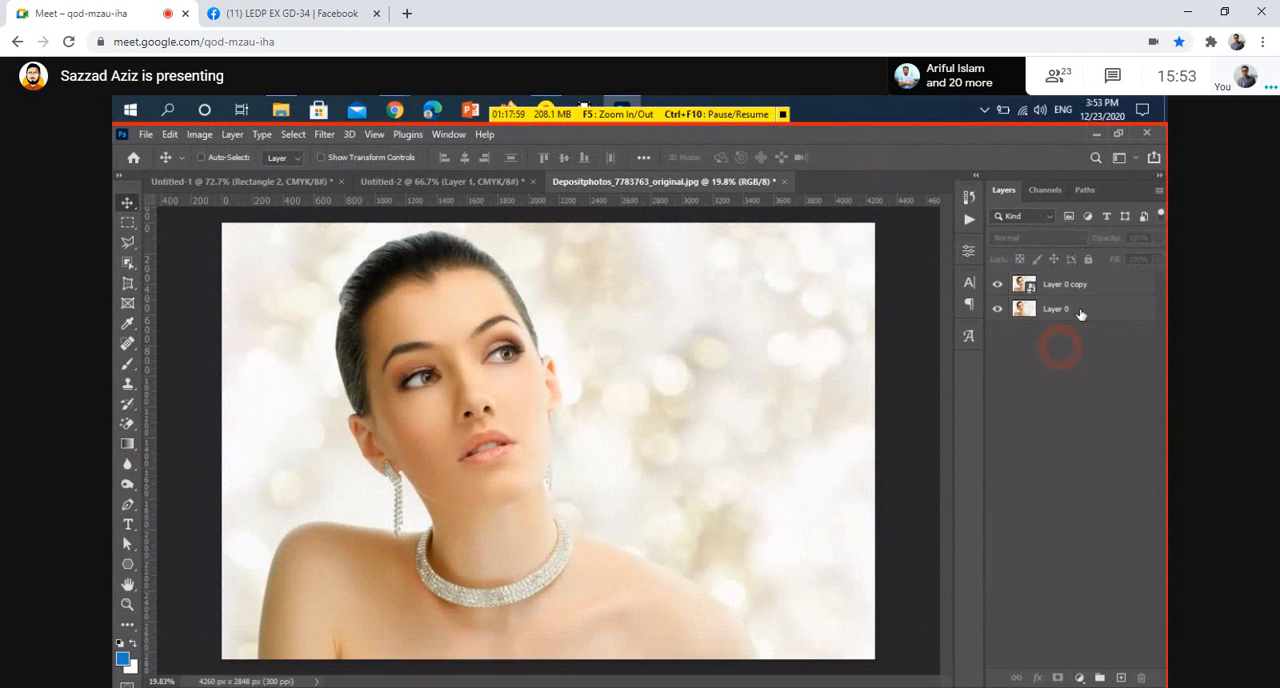
{"action": "left_click", "coordinate": [1087, 286]}
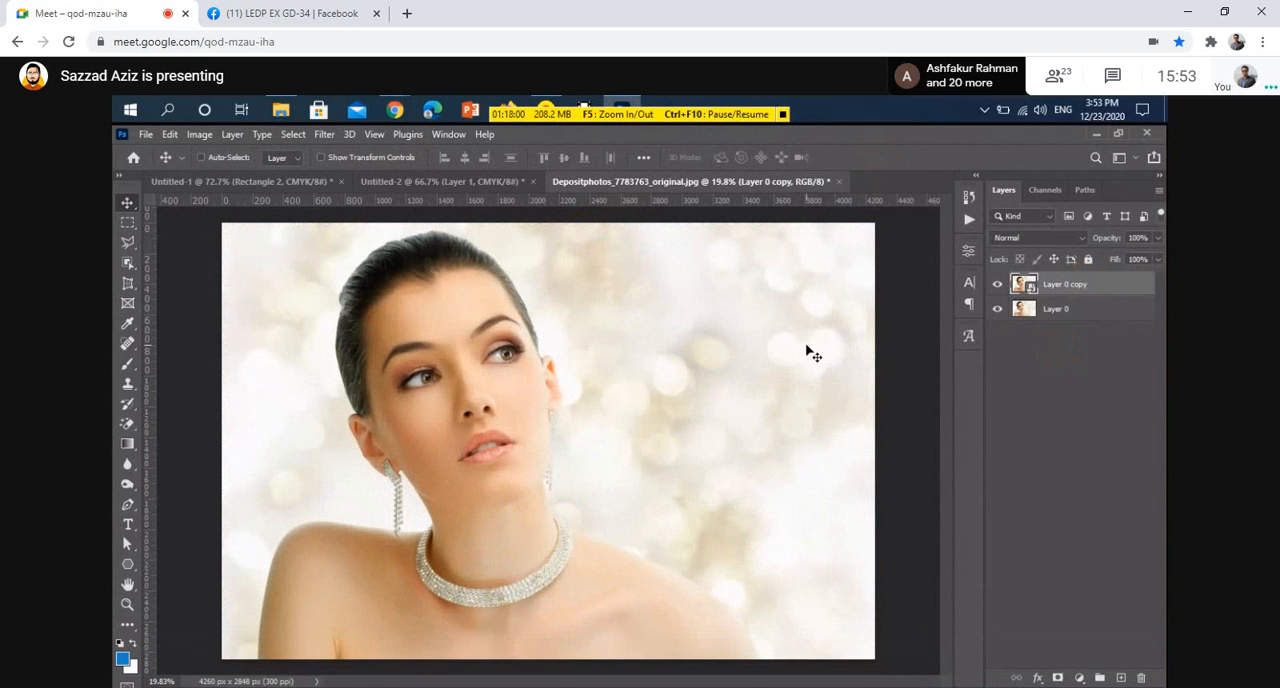
{"action": "key", "text": "ctrl+plus"}
{"action": "key", "text": "ctrl+plus"}
{"action": "key", "text": "ctrl+plus"}
{"action": "key", "text": "ctrl+plus"}
{"action": "key", "text": "ctrl+plus"}
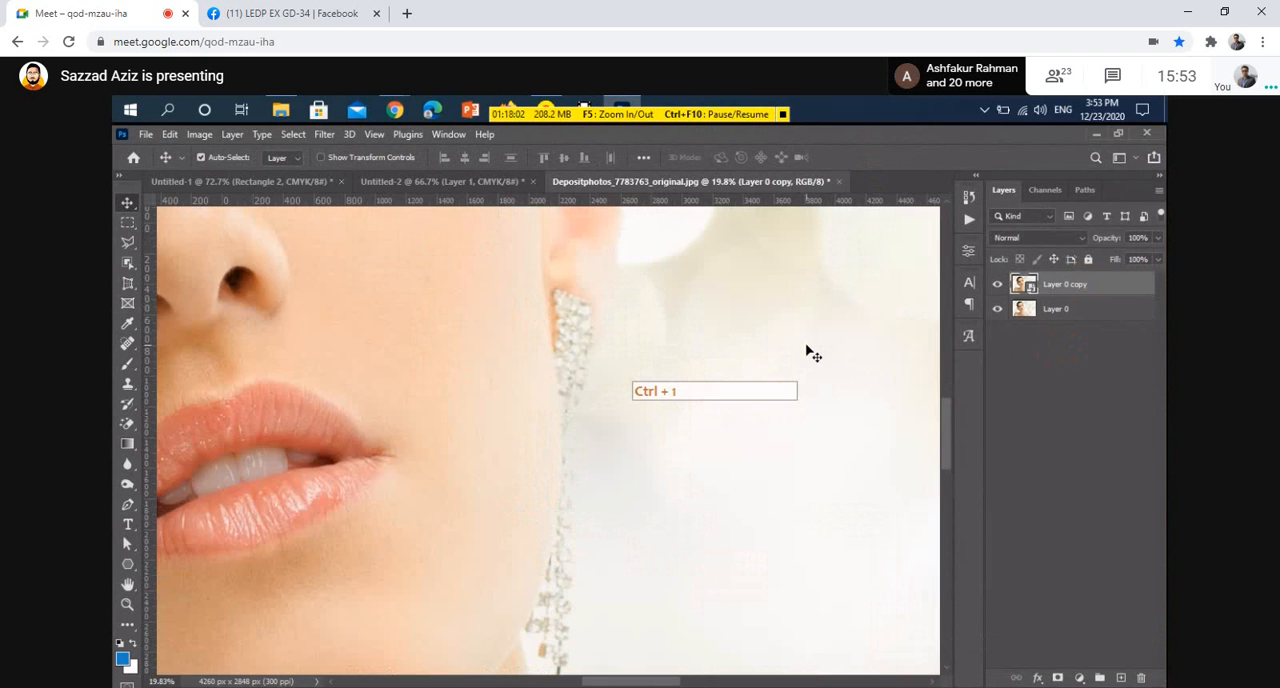
{"action": "key", "text": "space"}
{"action": "left_click_drag", "start_coordinate": [449, 342], "coordinate": [711, 443]}
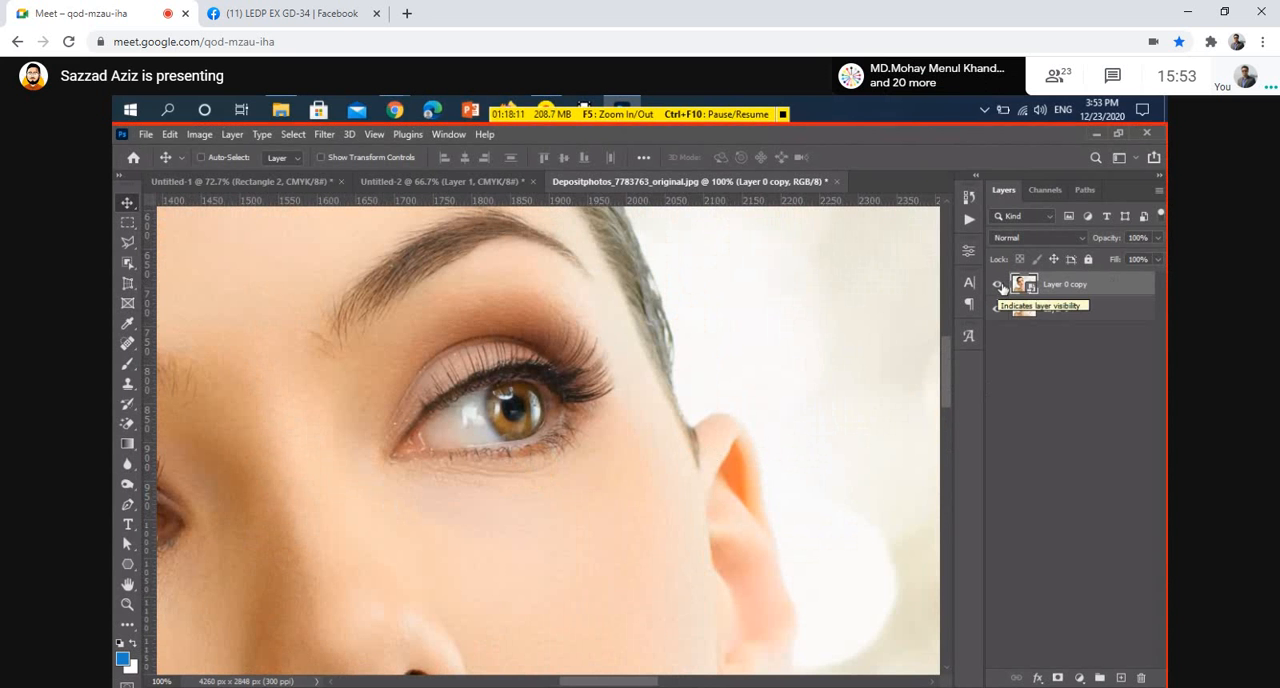
{"action": "left_click", "coordinate": [998, 286]}
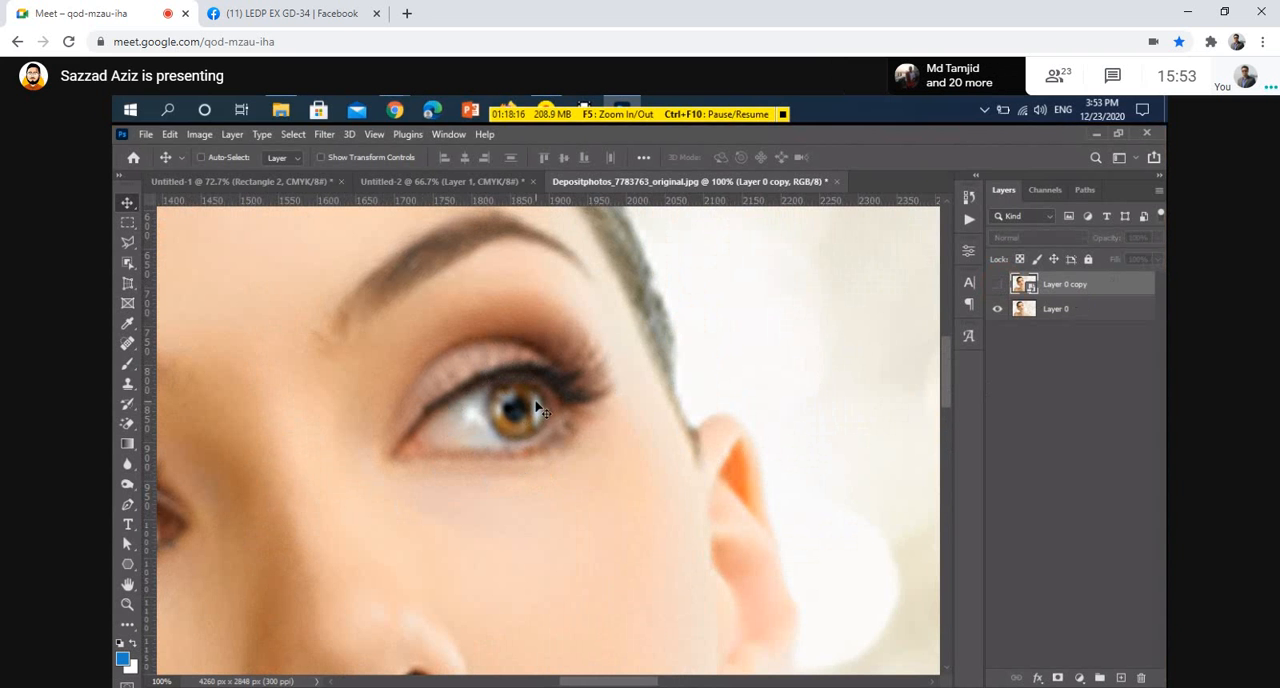
{"action": "left_click", "coordinate": [998, 287]}
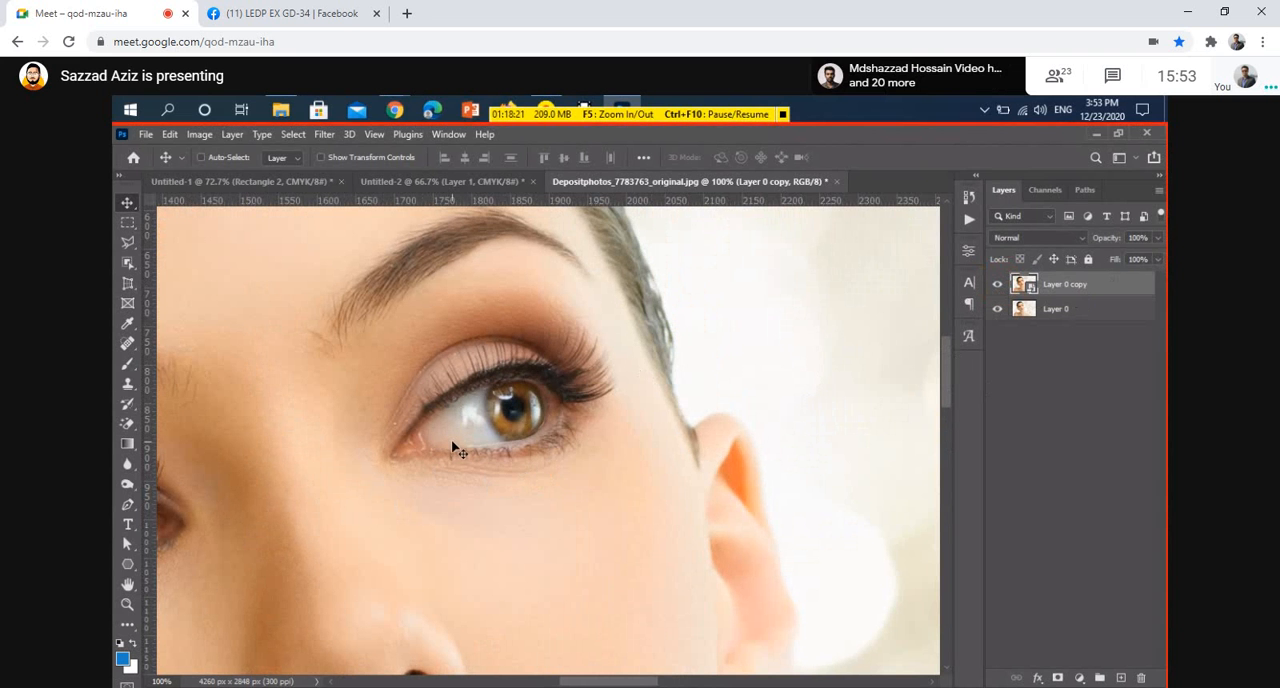
Zoom out and switch briefly to the business card document before returning to the portrait photo
{"action": "scroll", "coordinate": [456, 447], "scroll_direction": "down", "scroll_amount": 5}
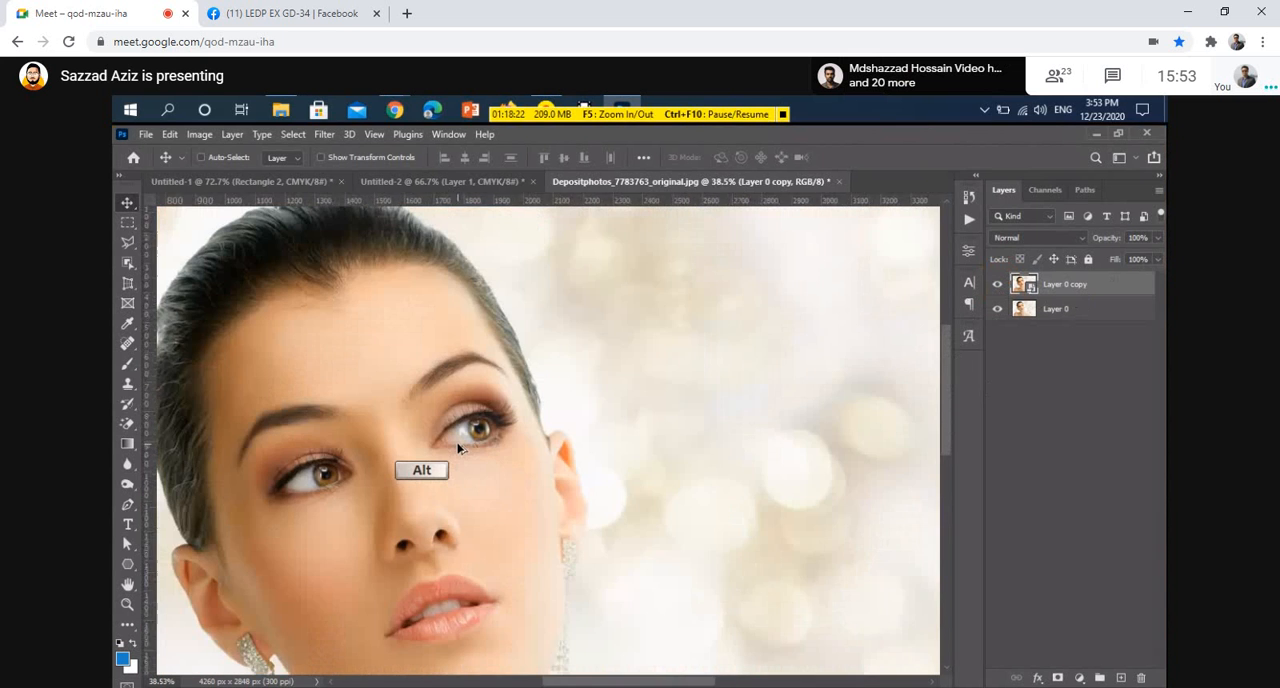
{"action": "scroll", "coordinate": [458, 447], "scroll_direction": "down", "scroll_amount": 1}
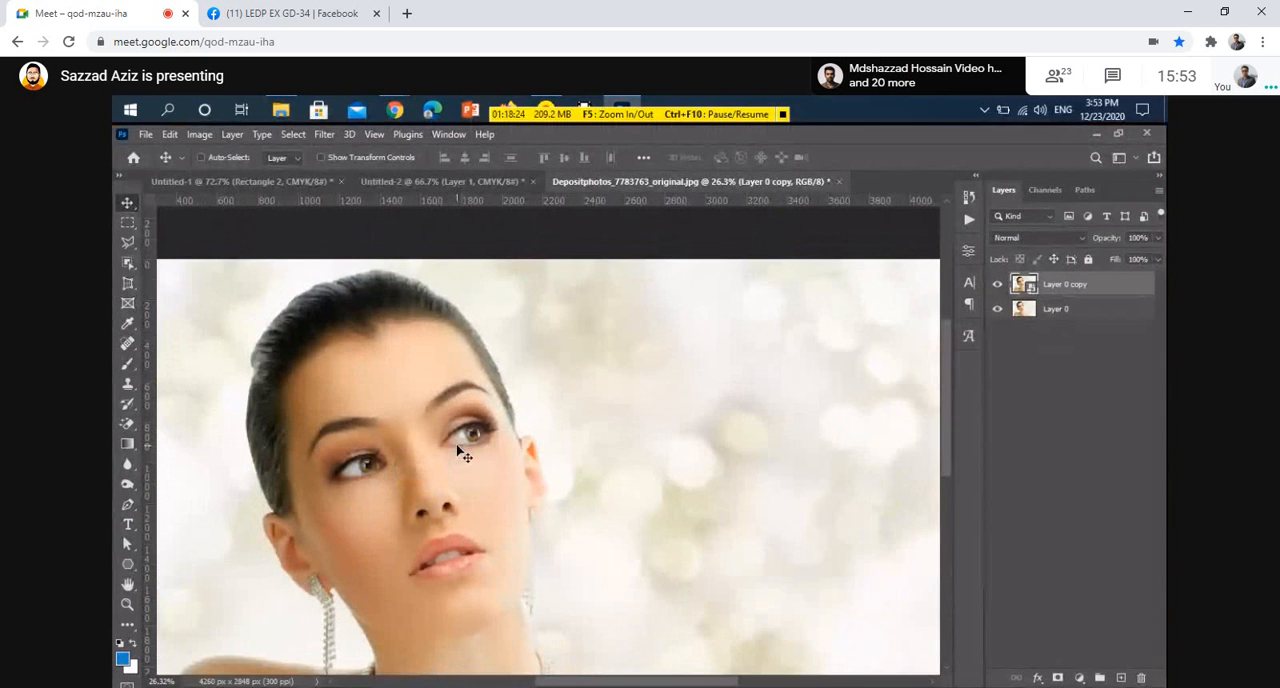
{"action": "scroll", "coordinate": [458, 450], "scroll_direction": "down", "scroll_amount": 2}
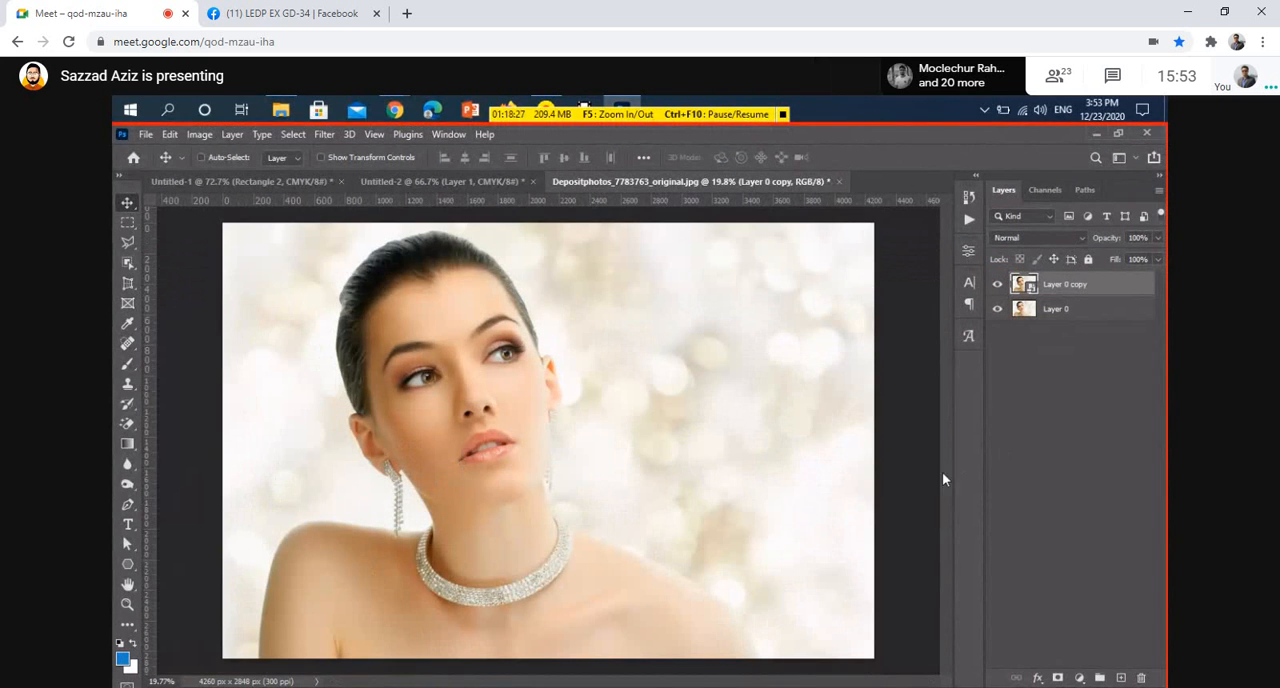
{"action": "left_click", "coordinate": [457, 183]}
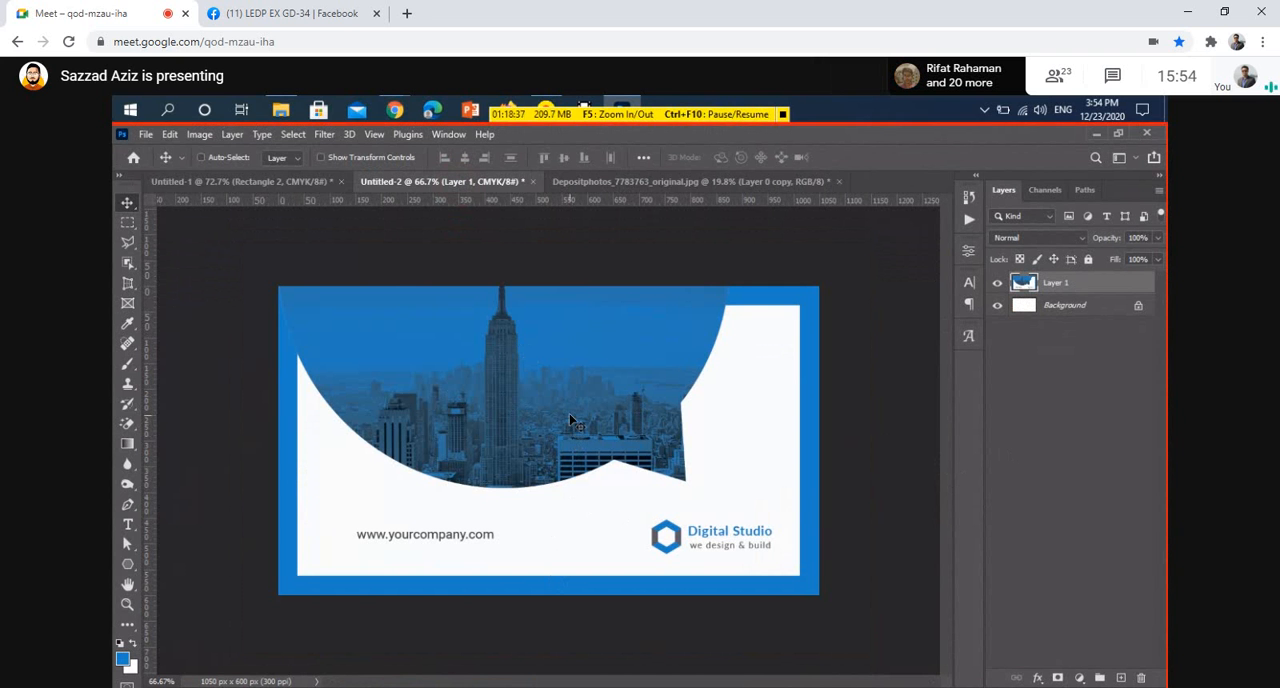
{"action": "left_click", "coordinate": [621, 185]}
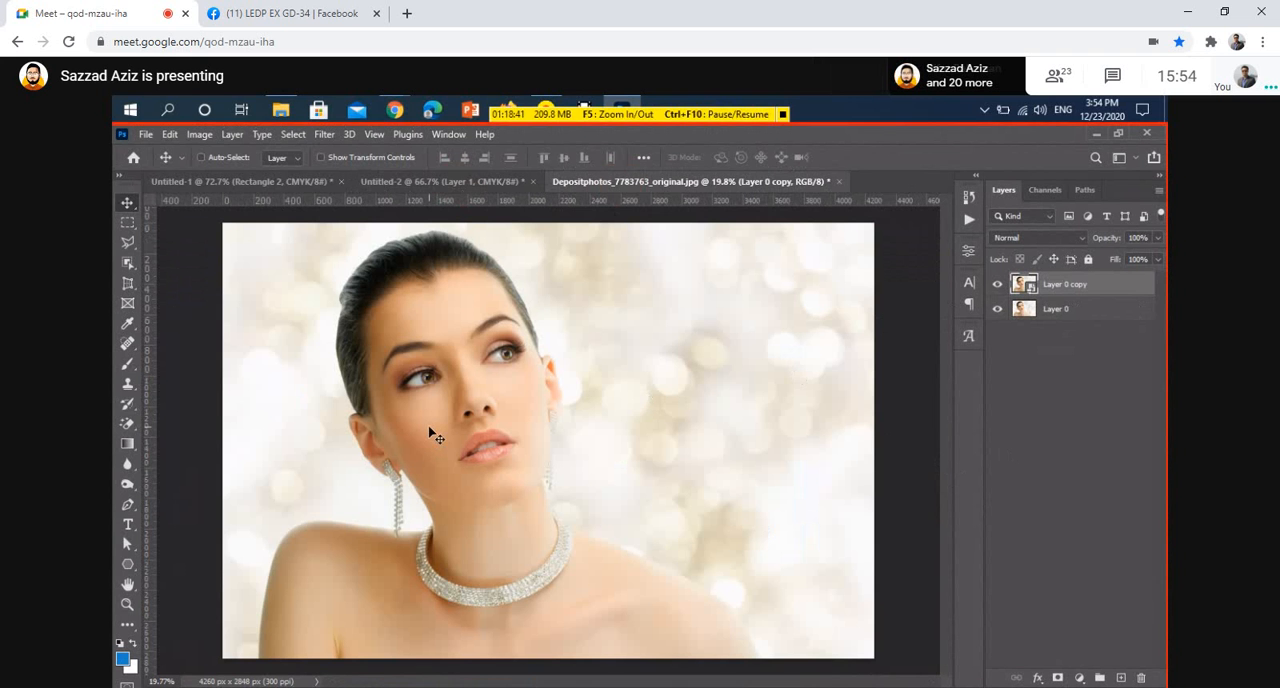
Zoom to 100% and hide and show the smart object copy again to compare image quality
{"action": "key", "text": "ctrl"}
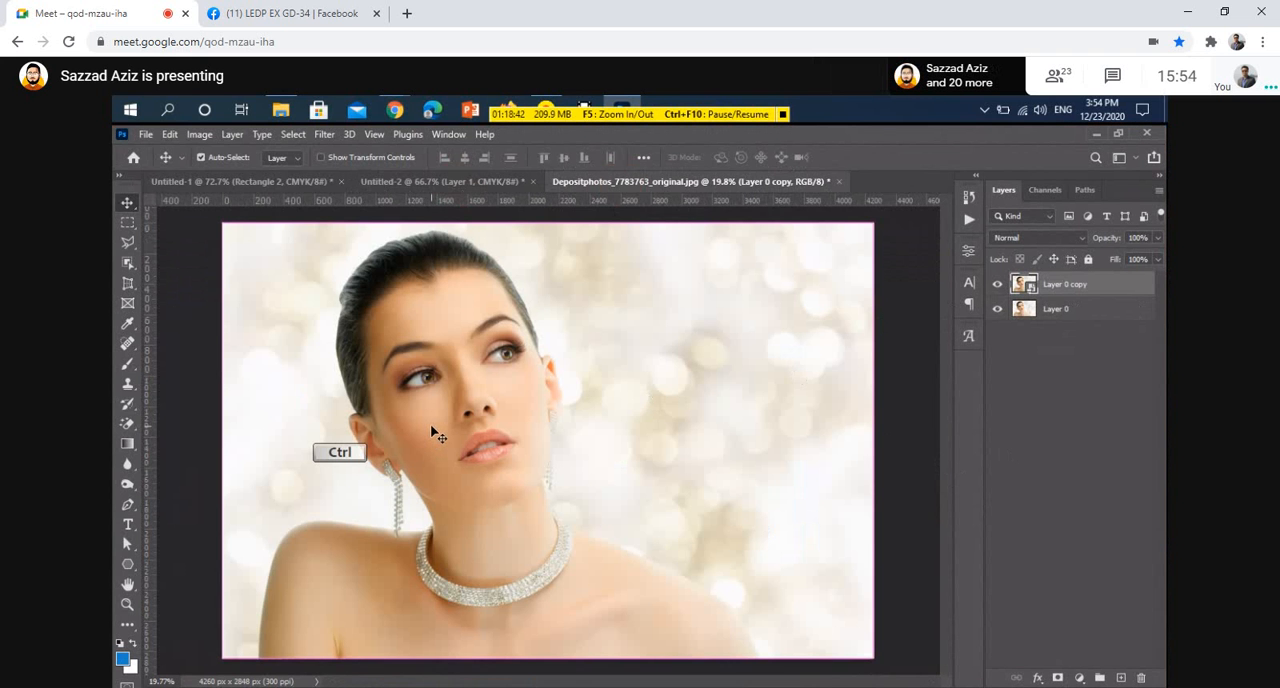
{"action": "key", "text": "ctrl+1"}
{"action": "key", "text": "space"}
{"action": "left_click_drag", "start_coordinate": [451, 395], "coordinate": [505, 620]}
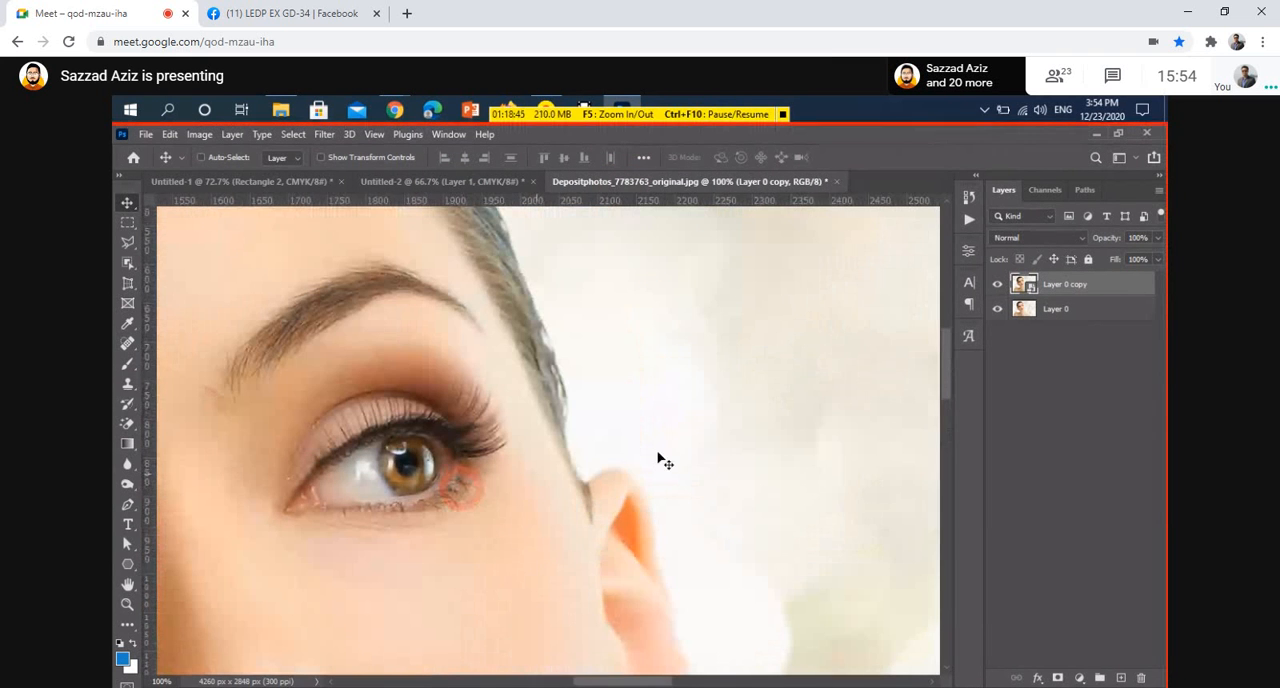
{"action": "left_click", "coordinate": [997, 284]}
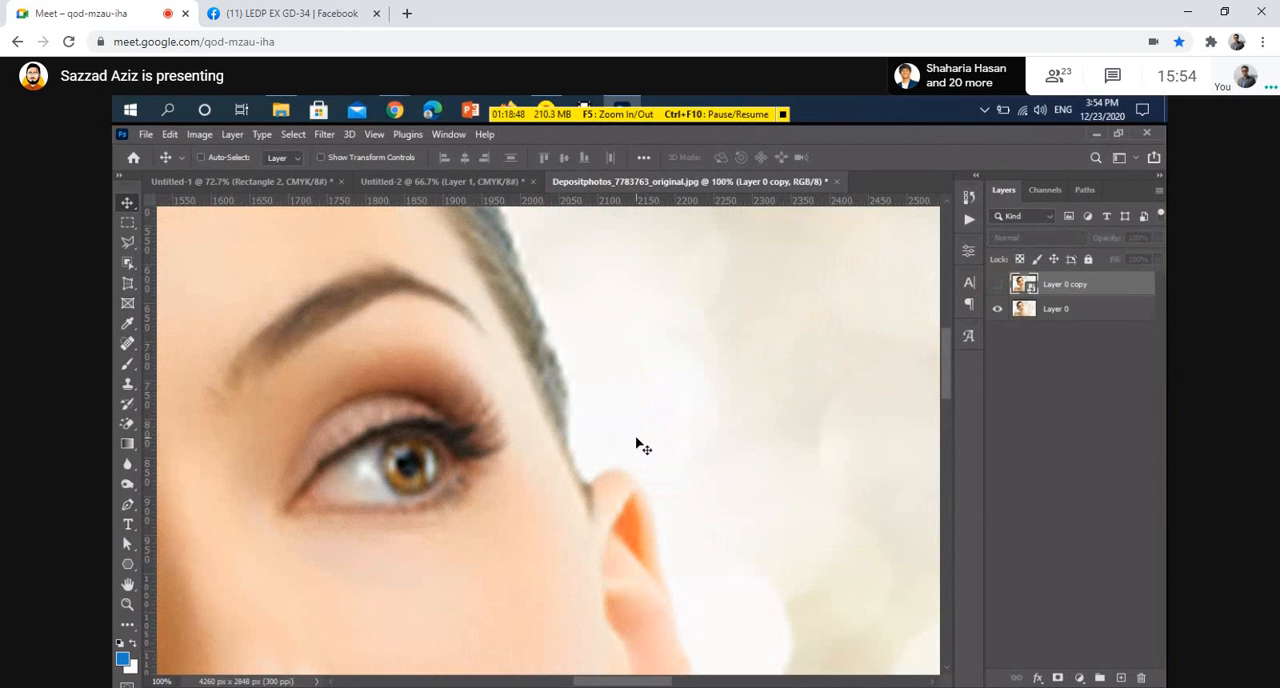
{"action": "scroll", "coordinate": [640, 447], "scroll_direction": "down", "scroll_amount": 1}
{"action": "scroll", "coordinate": [637, 443], "scroll_direction": "down", "scroll_amount": 5}
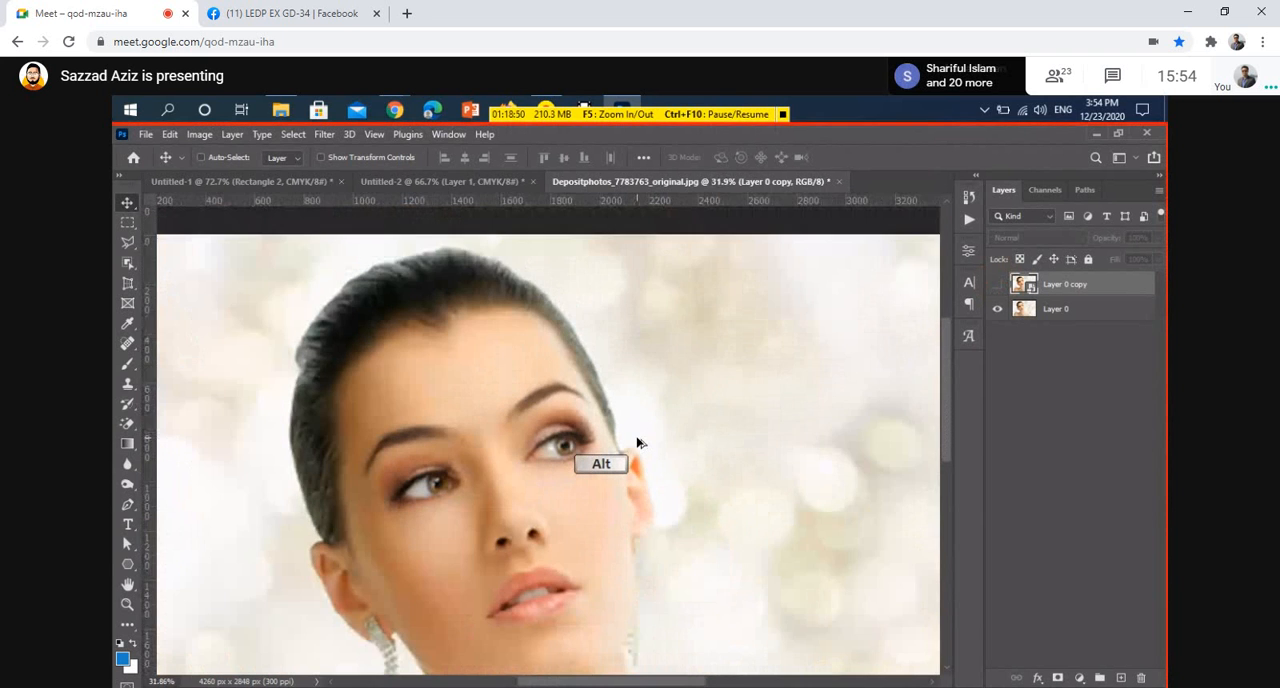
{"action": "scroll", "coordinate": [637, 443], "scroll_direction": "up", "scroll_amount": 4}
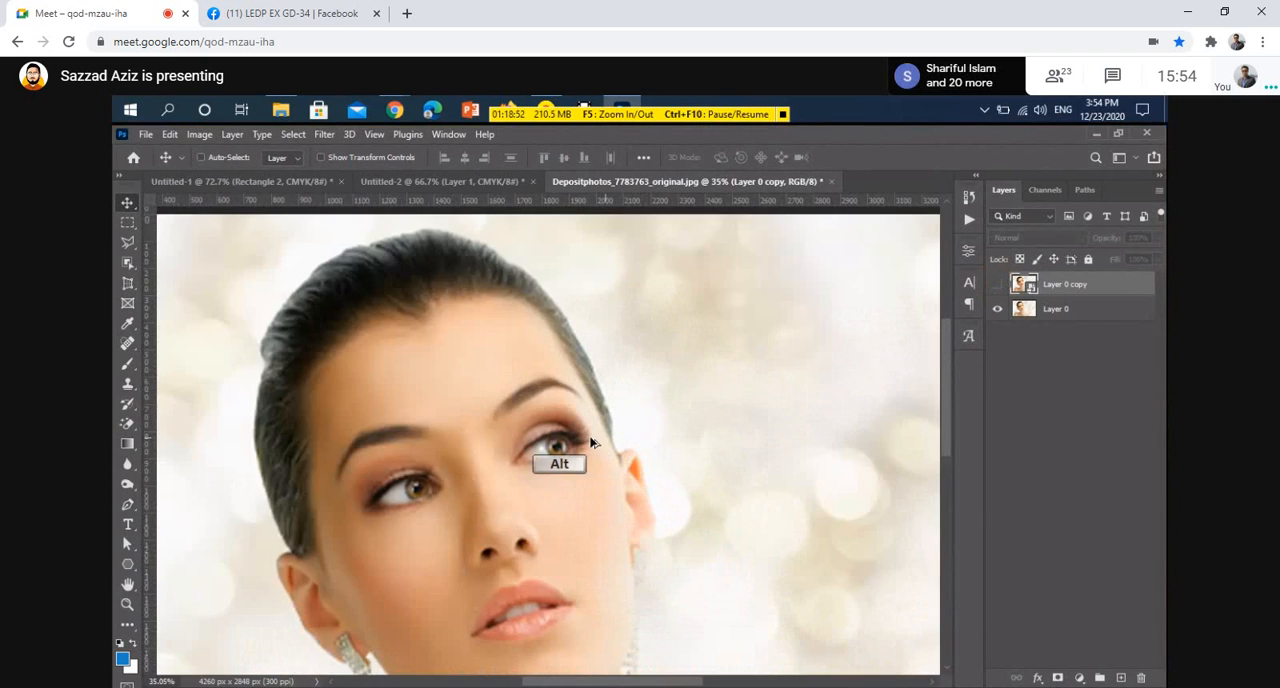
{"action": "key", "text": "ctrl"}
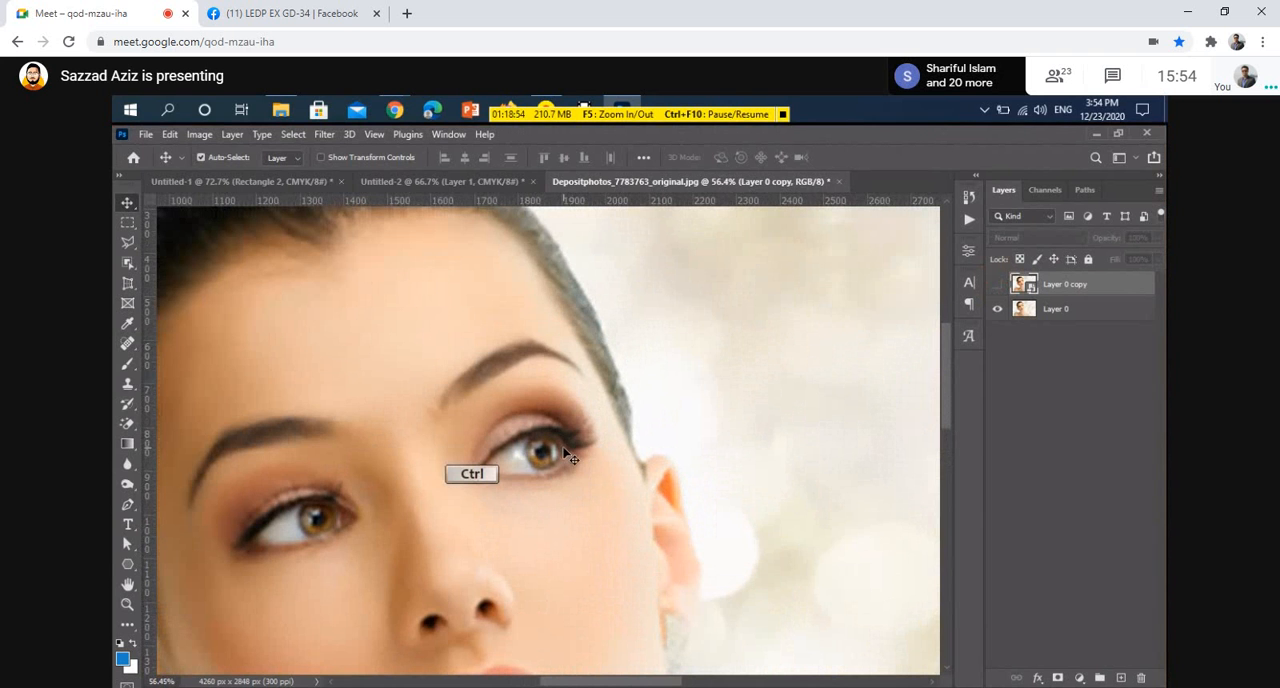
{"action": "key", "text": "ctrl+1"}
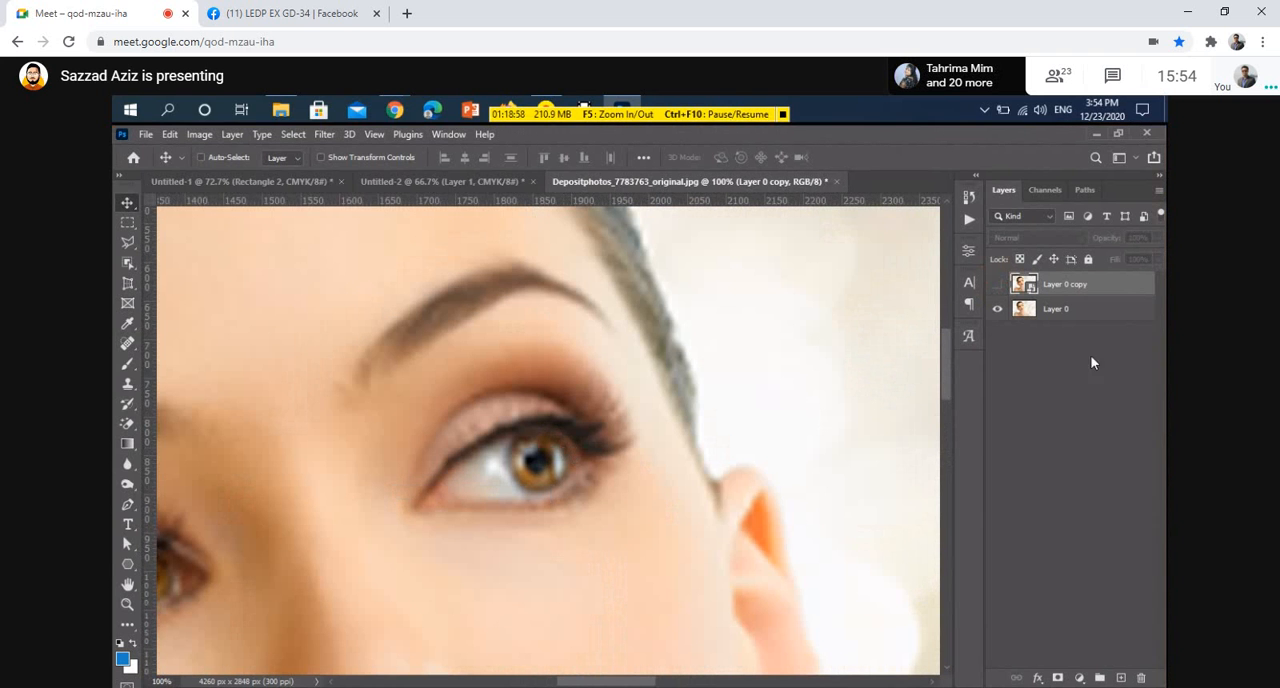
{"action": "left_click", "coordinate": [997, 284]}
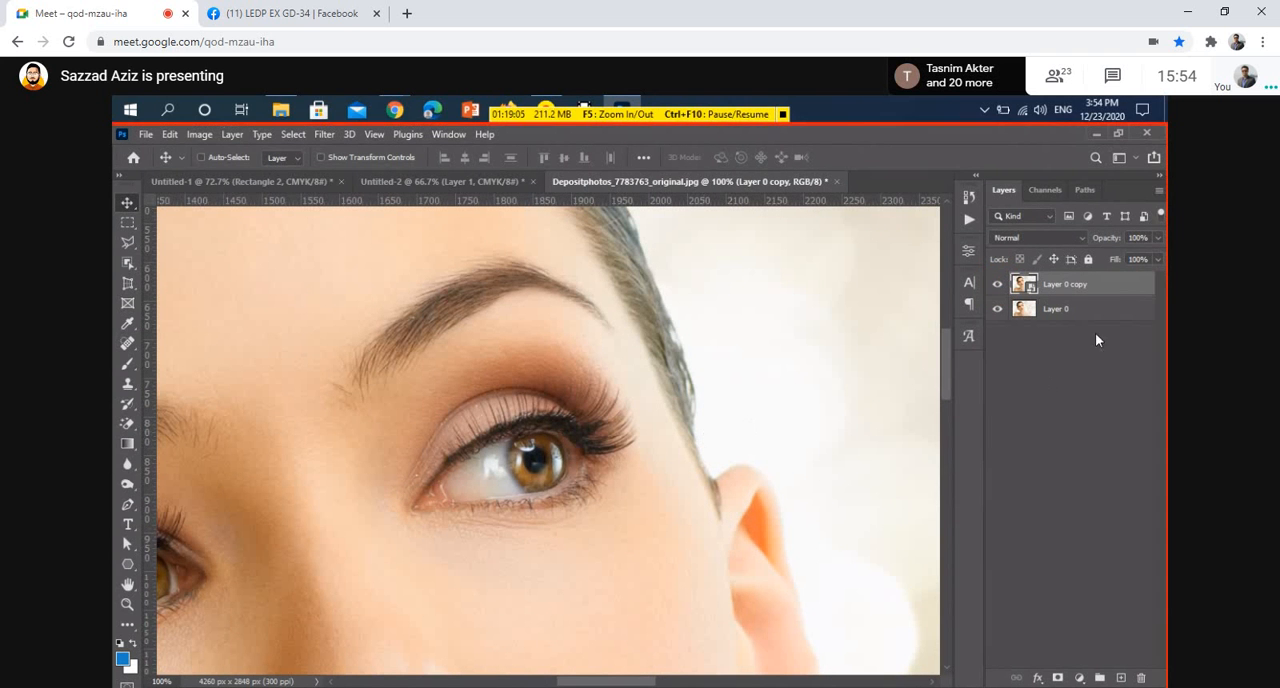
Pan around the eye area and hide, then show the smart object copy again to compare image quality
{"action": "scroll", "coordinate": [683, 420], "scroll_direction": "up", "scroll_amount": 1}
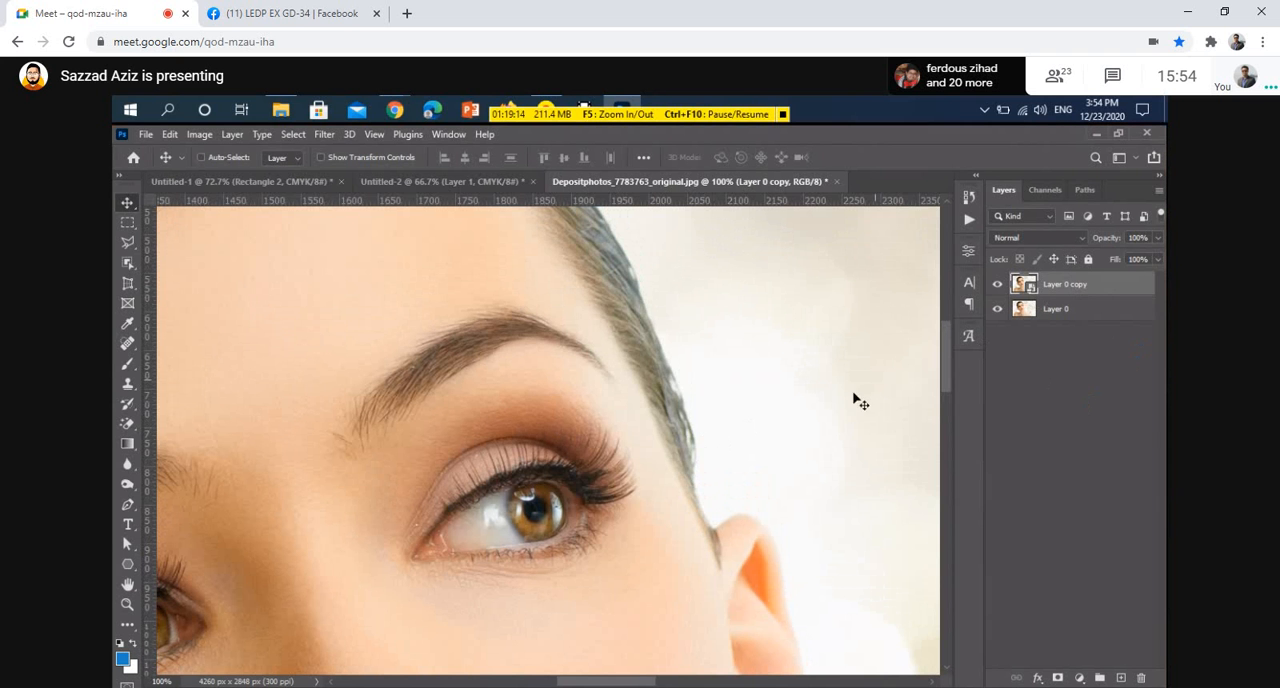
{"action": "scroll", "coordinate": [680, 535], "scroll_direction": "up", "scroll_amount": 4}
{"action": "scroll", "coordinate": [682, 538], "scroll_direction": "down", "scroll_amount": 3}
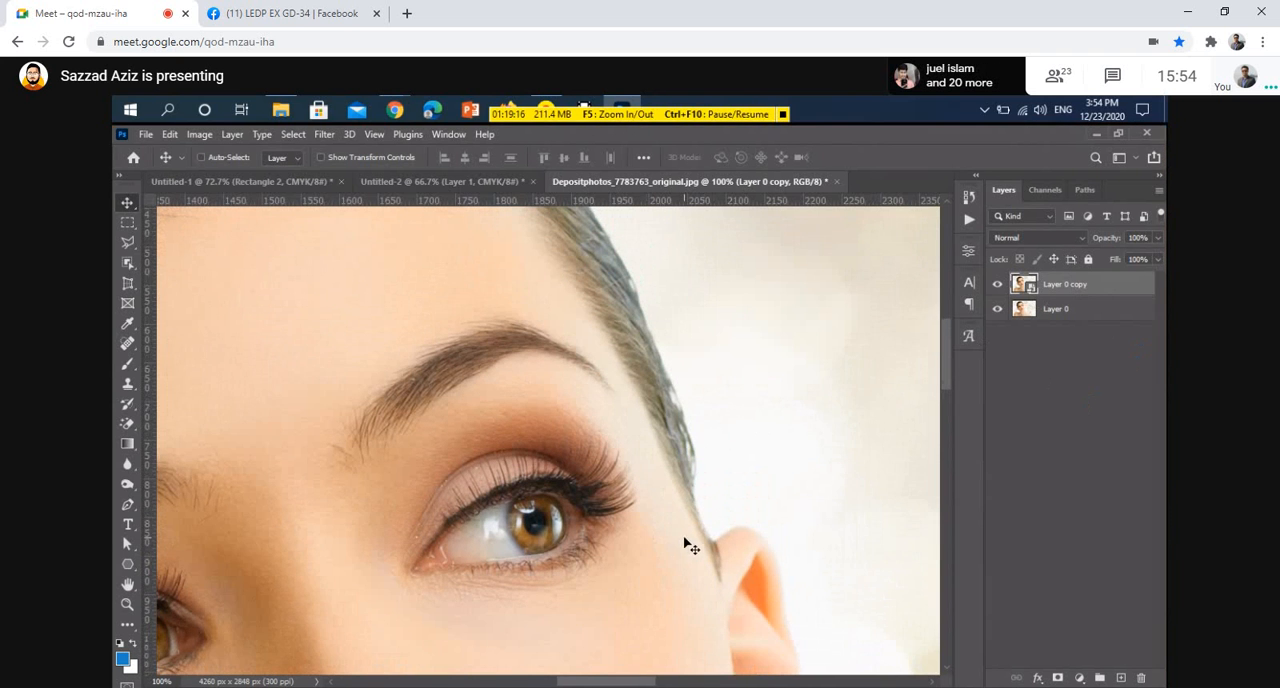
{"action": "scroll", "coordinate": [685, 543], "scroll_direction": "up", "scroll_amount": 5}
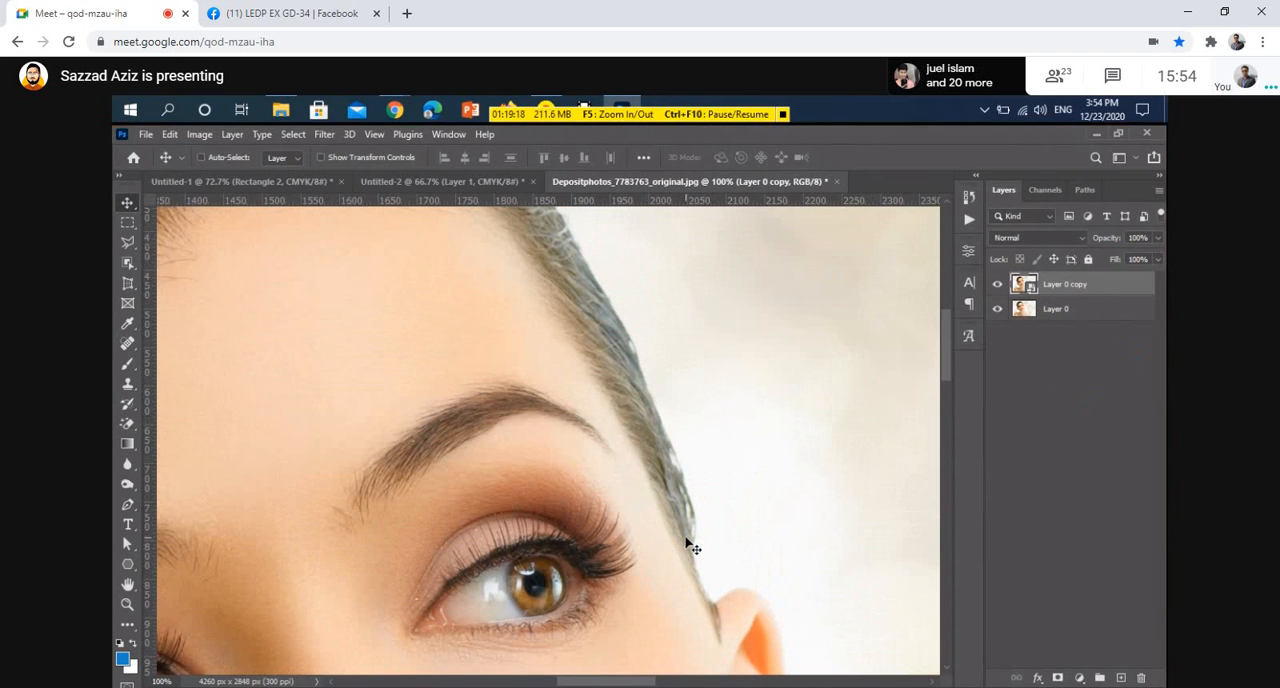
{"action": "left_click", "coordinate": [998, 288]}
{"action": "left_click", "coordinate": [582, 674]}
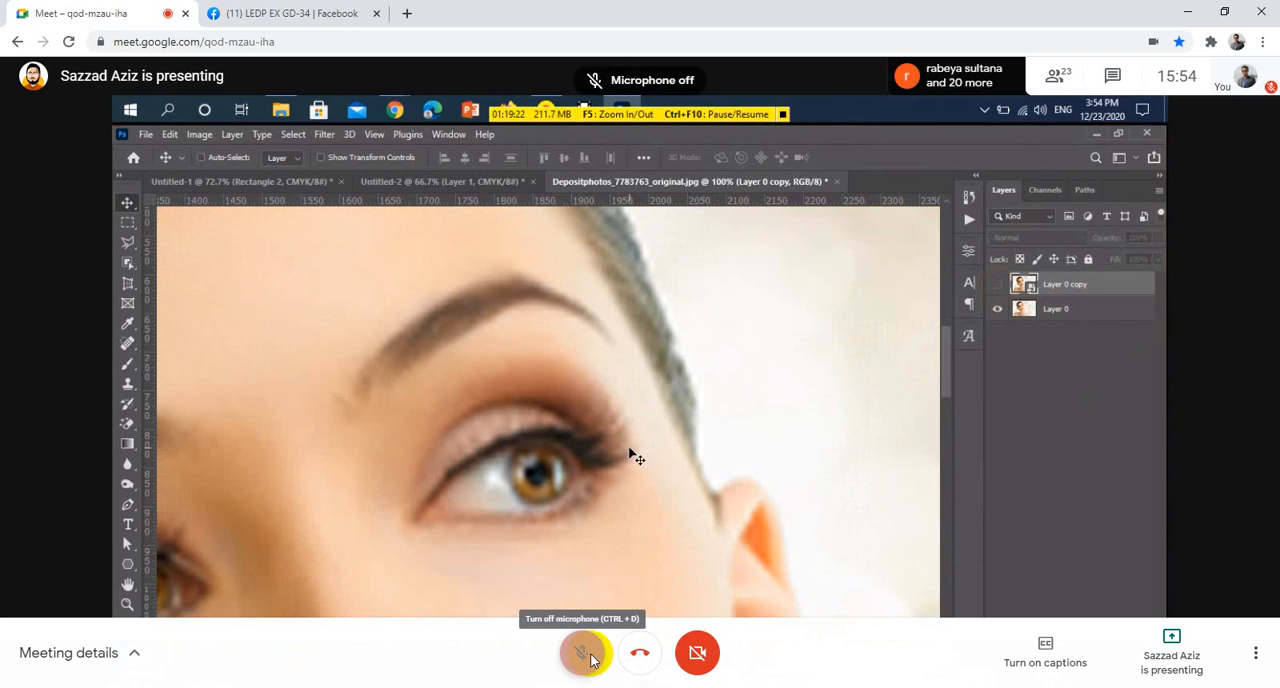
{"action": "left_click", "coordinate": [997, 287]}
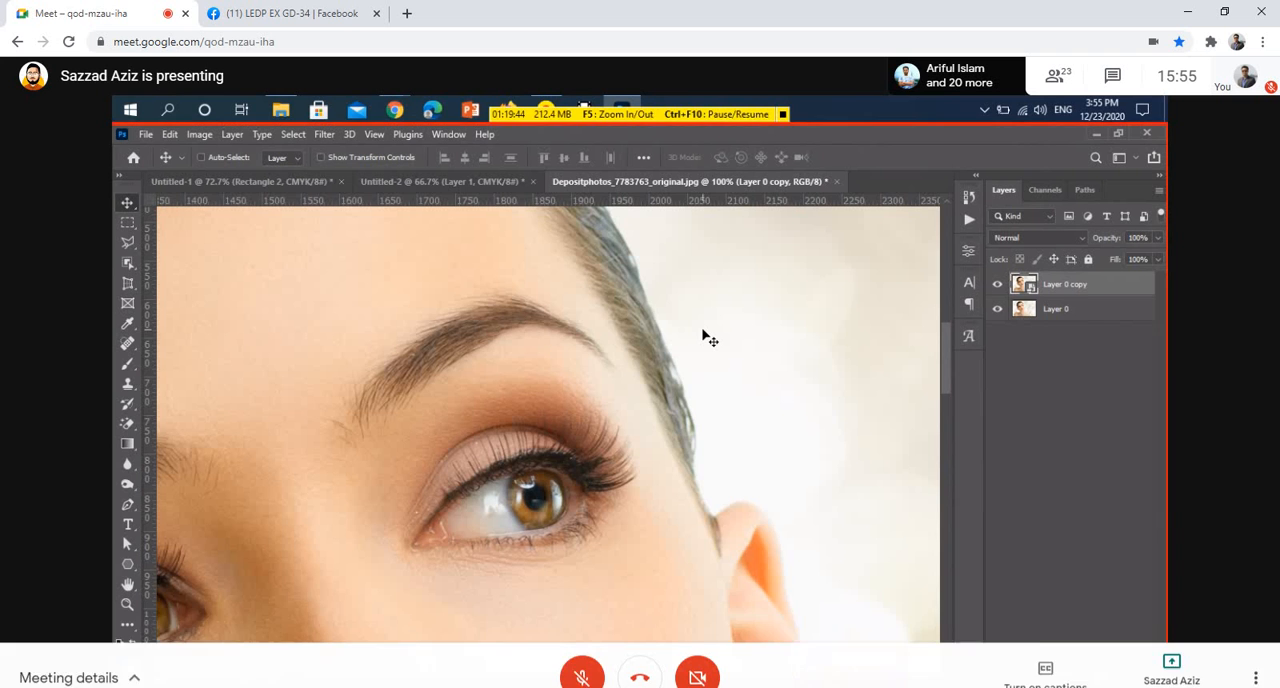
Fit the portrait photo to the screen and switch back to the business card document
{"action": "key", "text": "ctrl+0"}
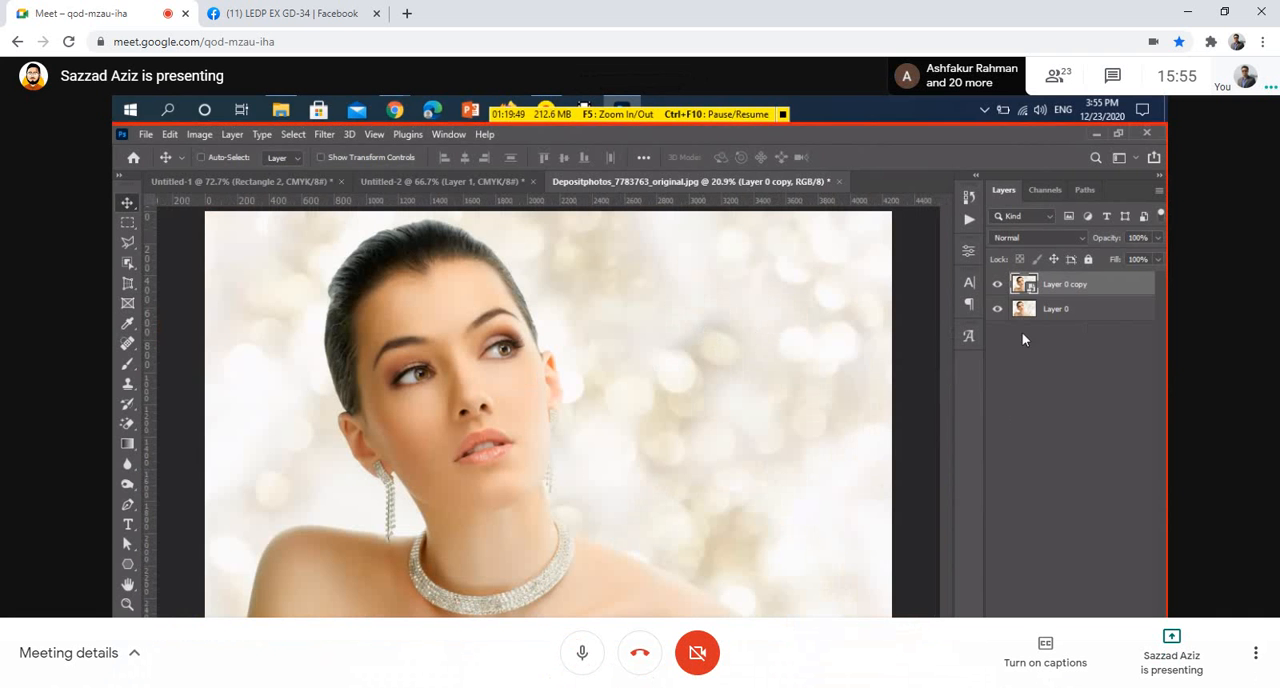
{"action": "left_click", "coordinate": [453, 182]}
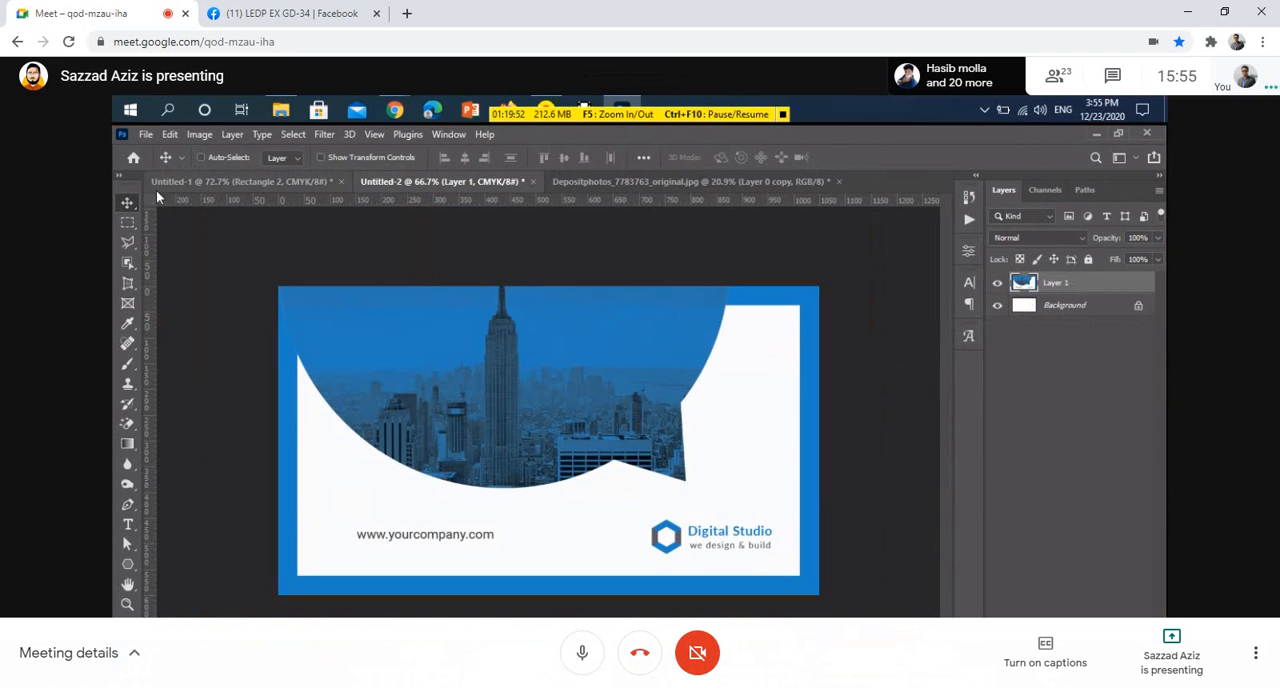
{"action": "key", "text": "ctrl+d"}
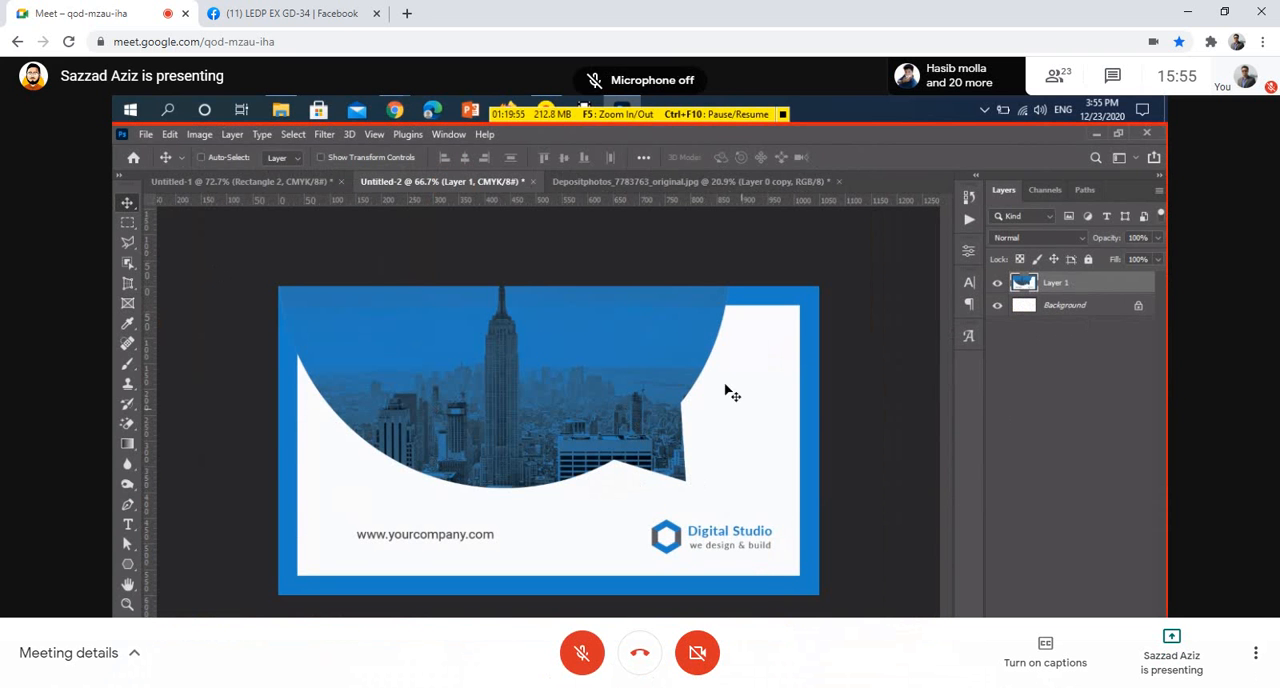